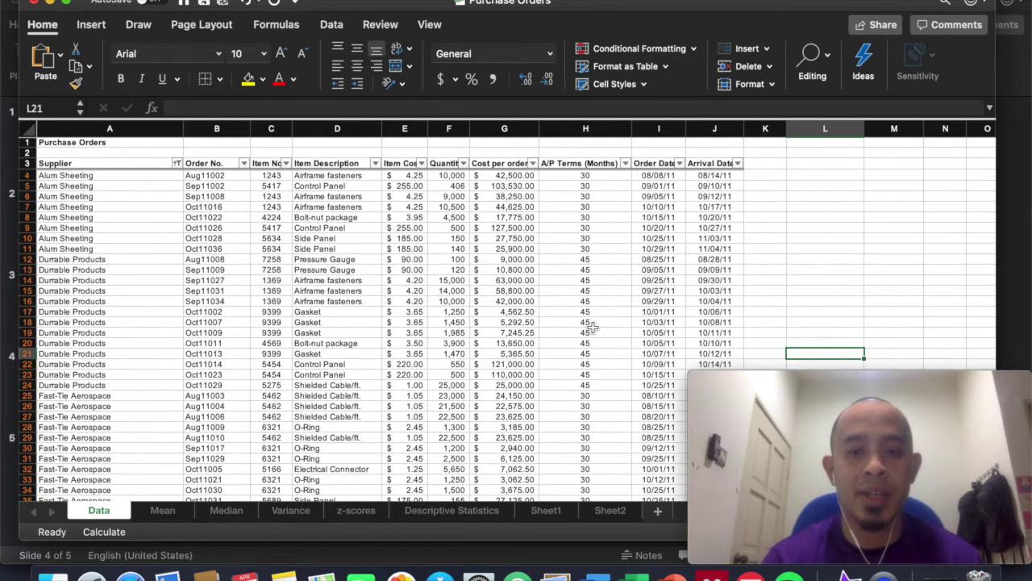
# - Check the Purchase Orders question list in the window overview and review the Quantity column of the Data sheet
pyautogui.hotkey('ctrl', 'Up')
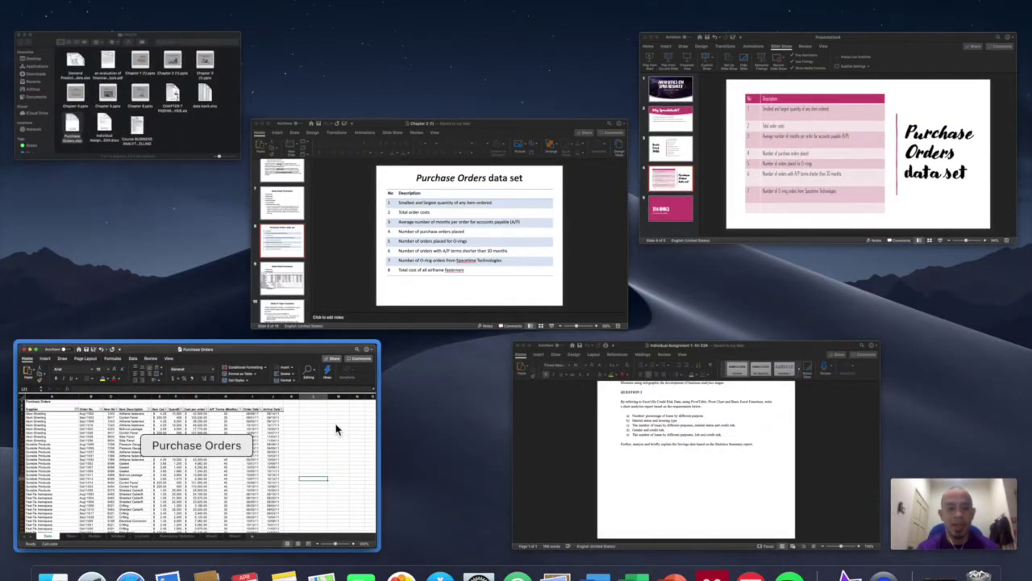
pyautogui.click(336, 428)
pyautogui.hotkey('ctrl', 'Up')
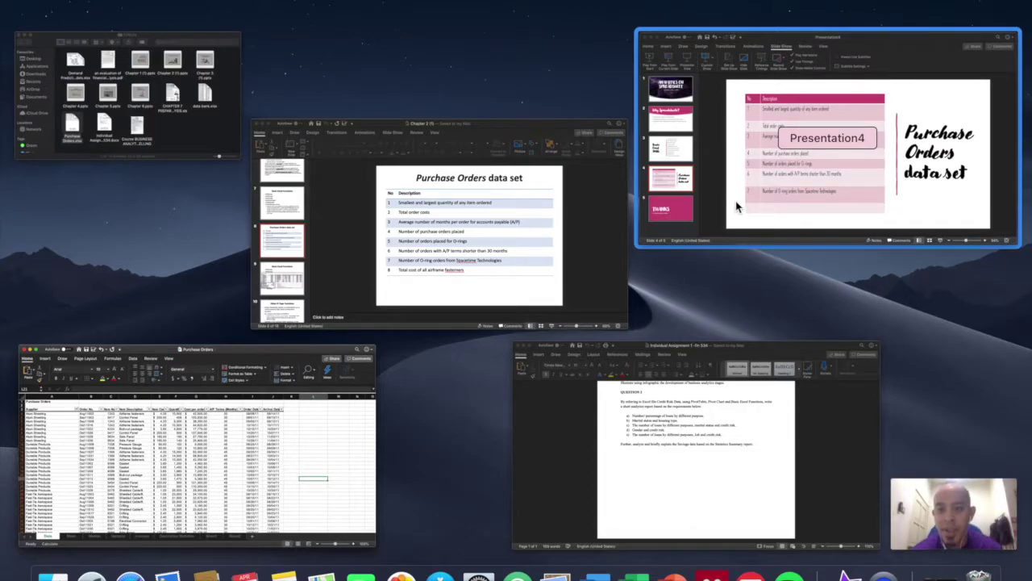
pyautogui.click(343, 426)
pyautogui.scroll(-2, 343, 419)
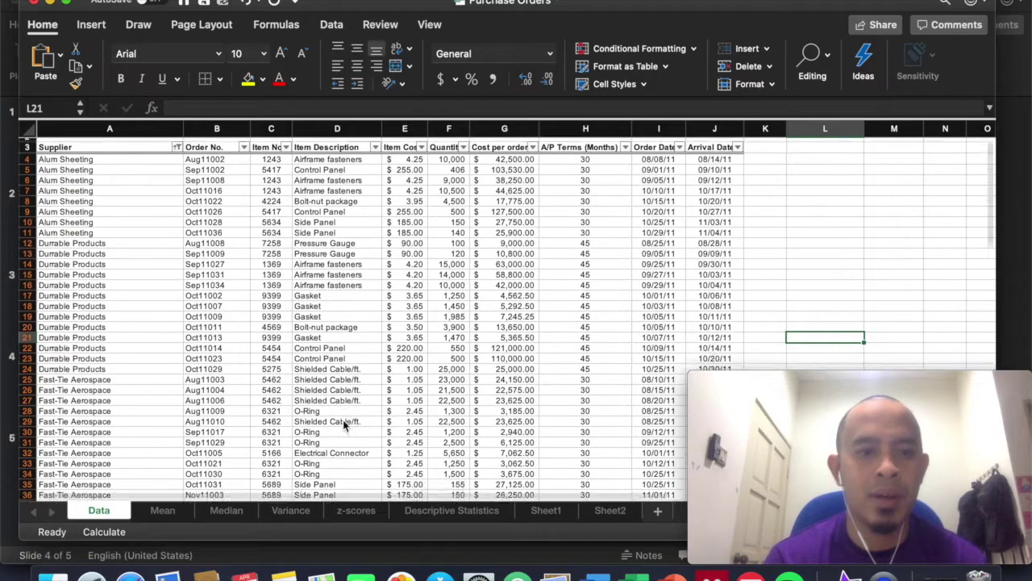
pyautogui.scroll(2, 343, 419)
pyautogui.scroll(-1, 343, 420)
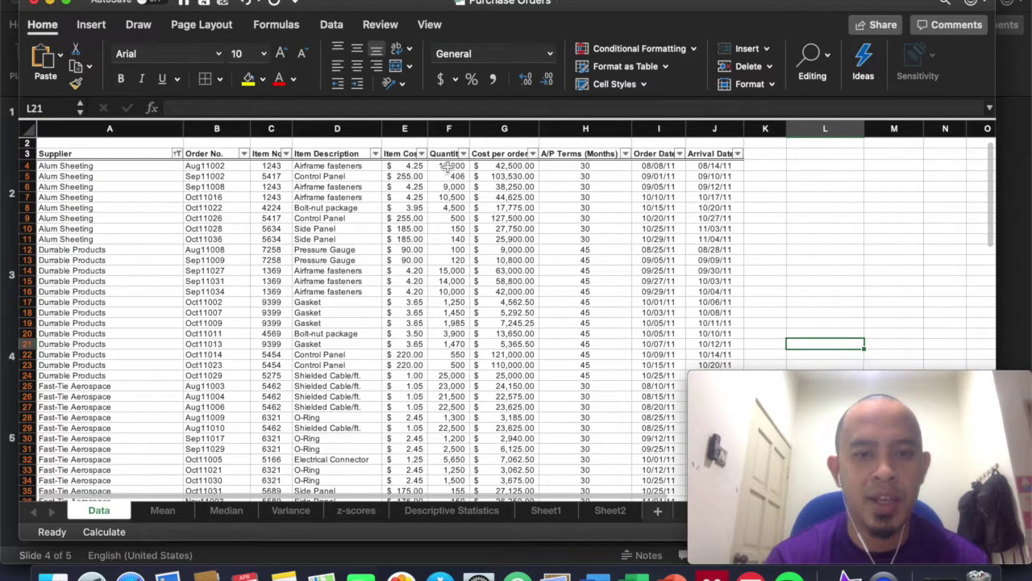
pyautogui.scroll(-3, 448, 290)
pyautogui.scroll(5, 451, 309)
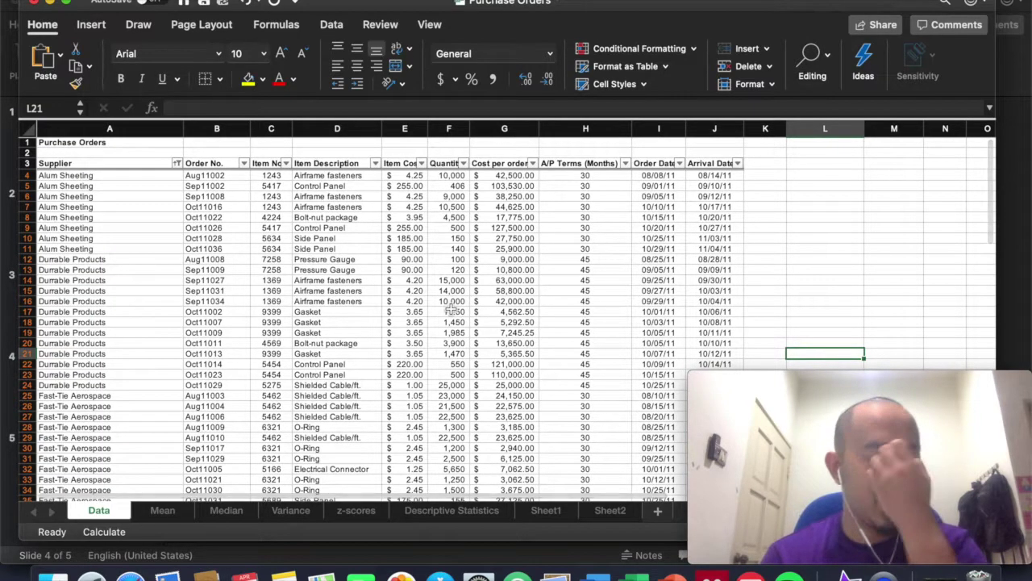
pyautogui.scroll(-1, 454, 308)
pyautogui.scroll(-1, 452, 308)
pyautogui.scroll(3, 454, 307)
pyautogui.scroll(-3, 453, 309)
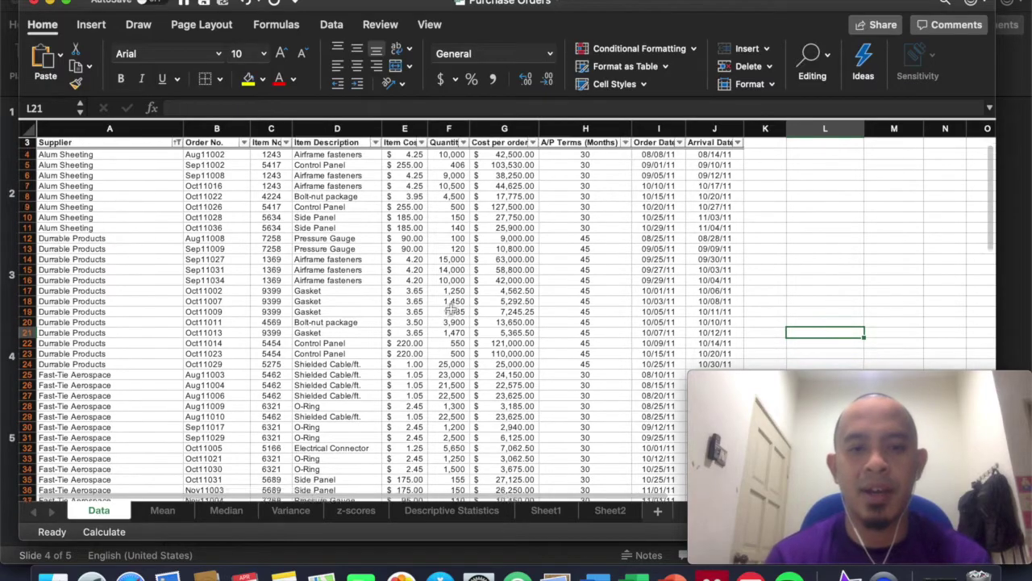
pyautogui.scroll(2, 454, 310)
# - Label cell A100 below the purchase orders table as "Minimum order"
pyautogui.scroll(-4, 453, 311)
pyautogui.scroll(-1, 453, 310)
pyautogui.scroll(2, 453, 311)
pyautogui.scroll(-2, 453, 309)
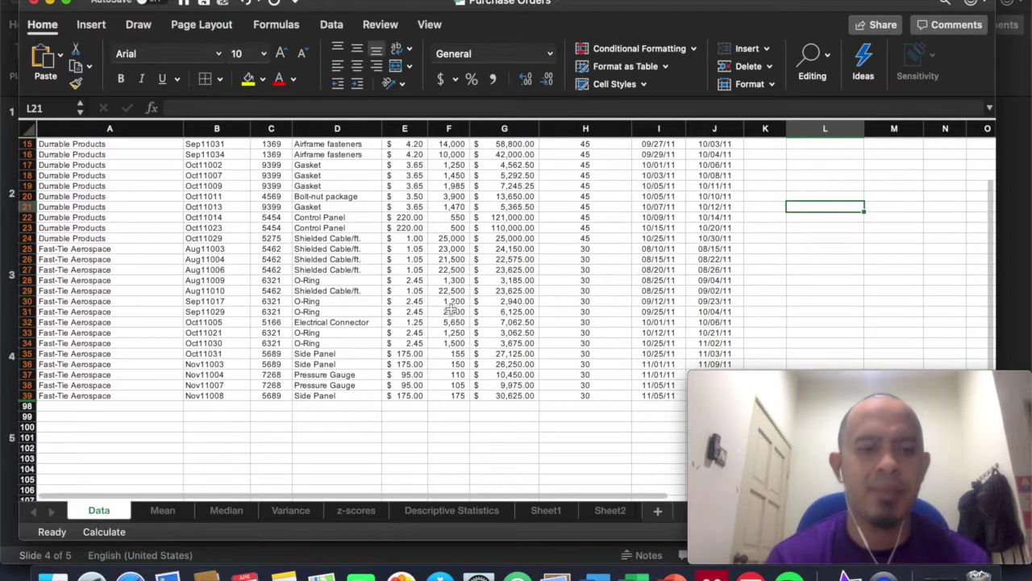
pyautogui.click(81, 427)
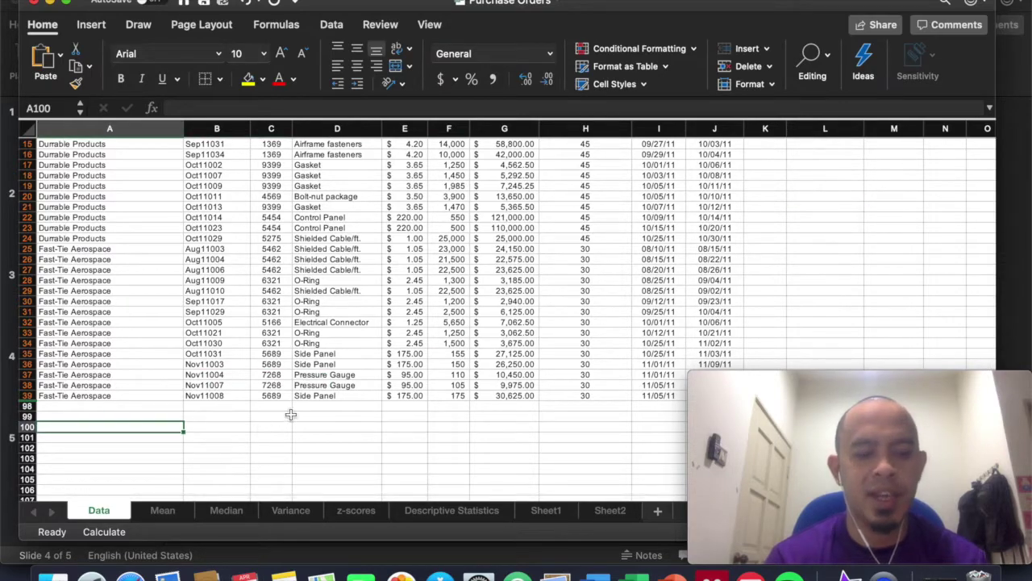
pyautogui.write('Mini')
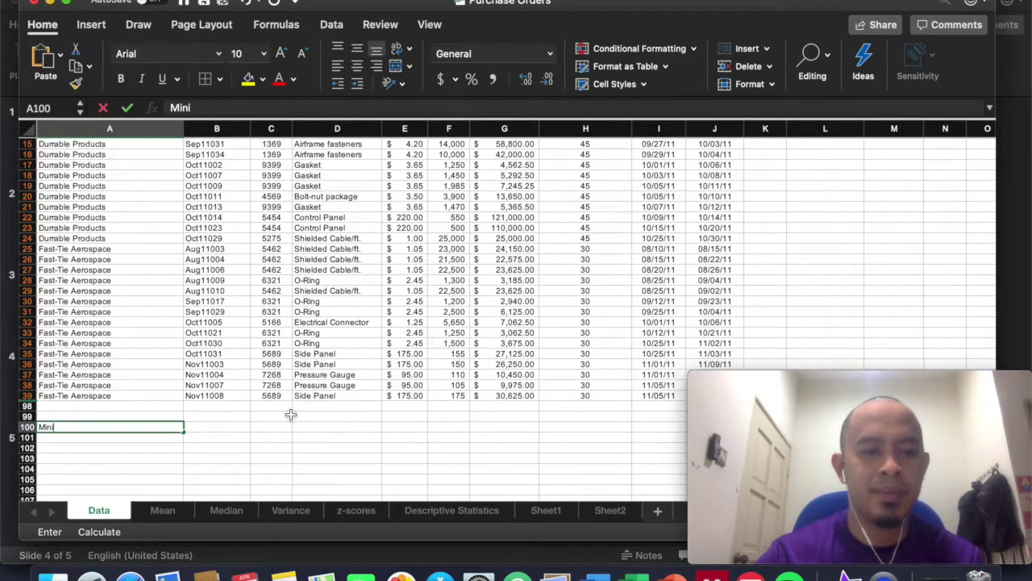
pyautogui.write('mum orde')
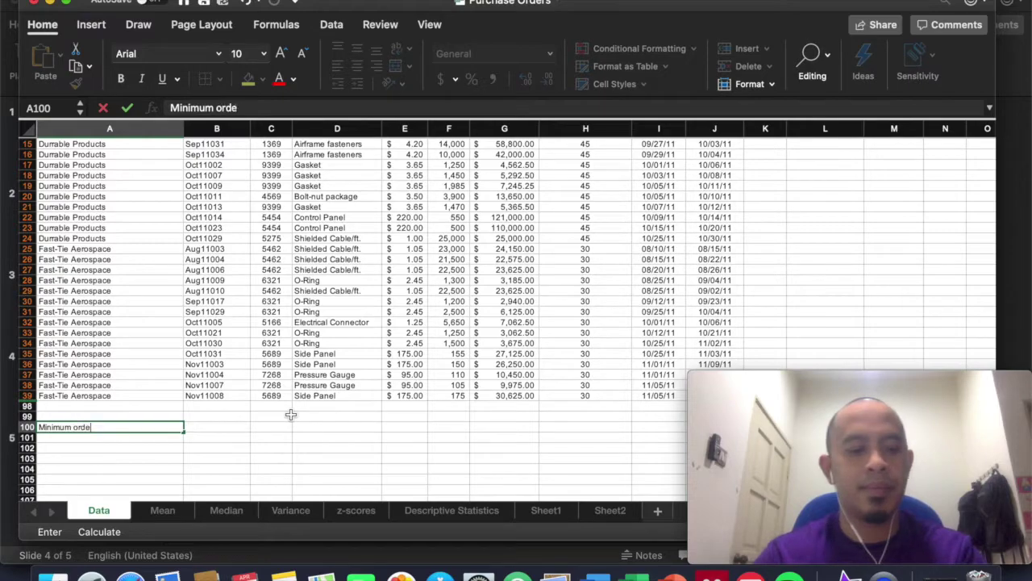
pyautogui.write('r')
# - Begin a MIN formula in cell B100 beside the Minimum order label
pyautogui.click(220, 426)
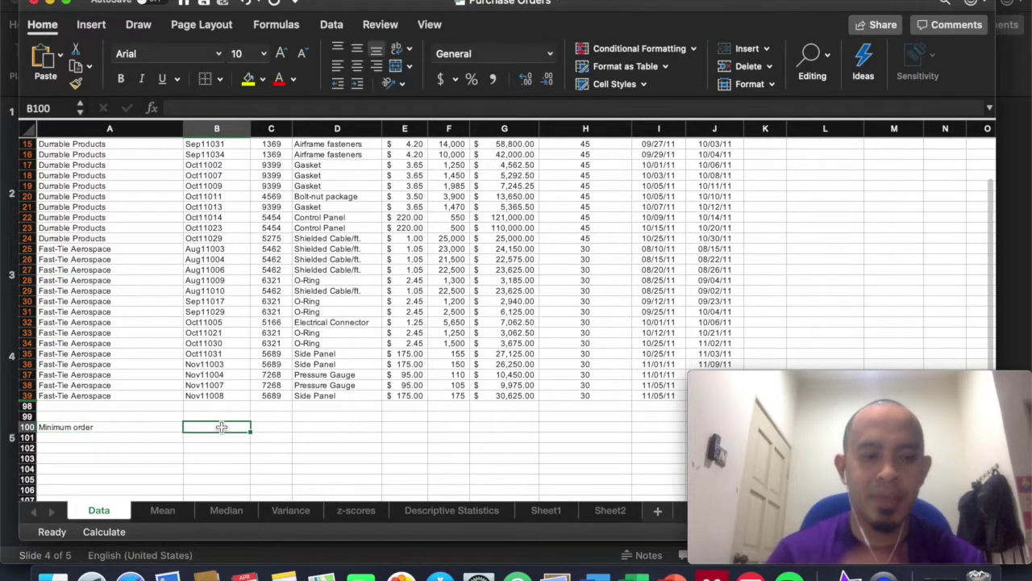
pyautogui.write('=')
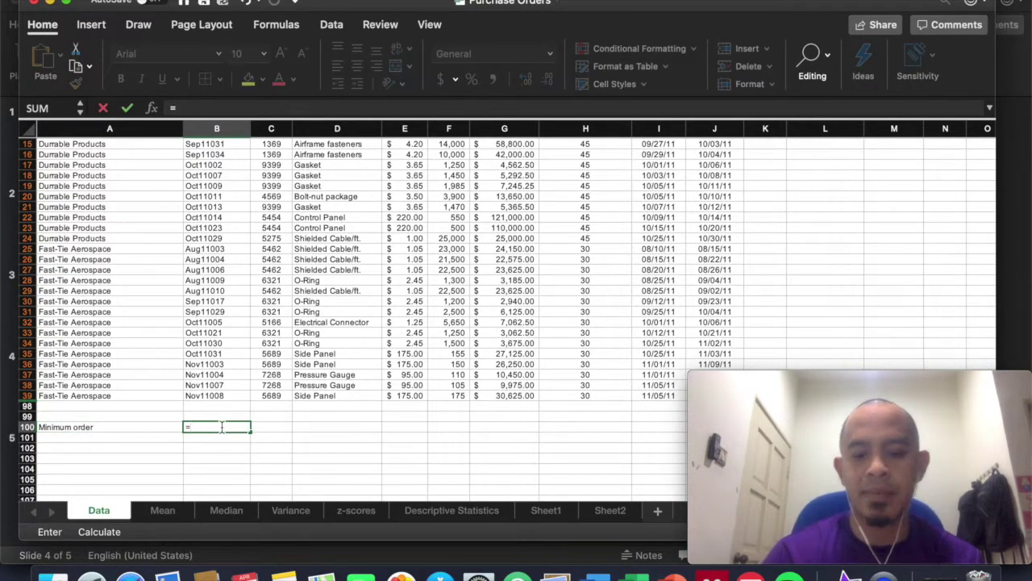
pyautogui.write('min')
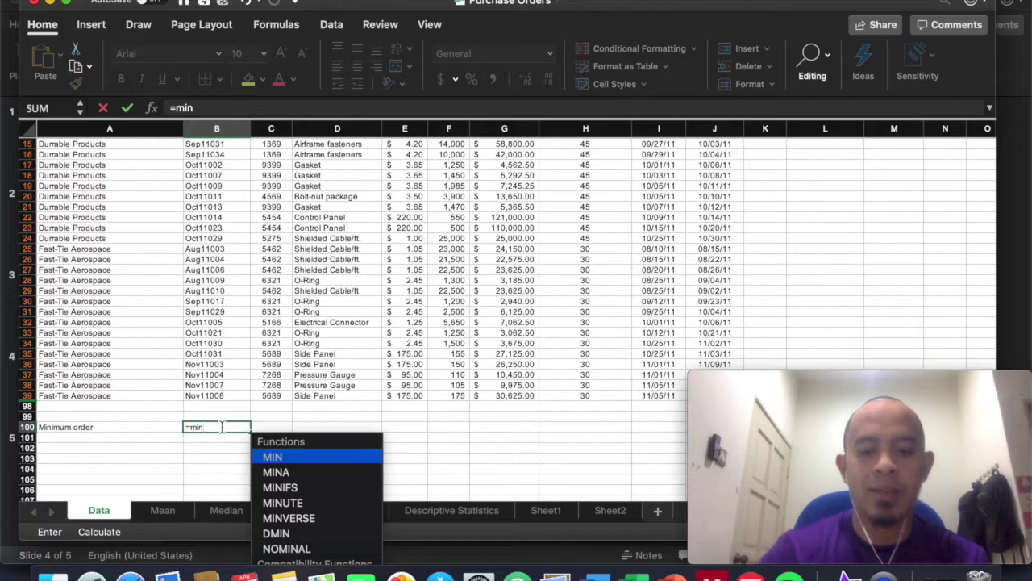
pyautogui.write('(')
pyautogui.scroll(5, 398, 373)
pyautogui.scroll(1, 397, 373)
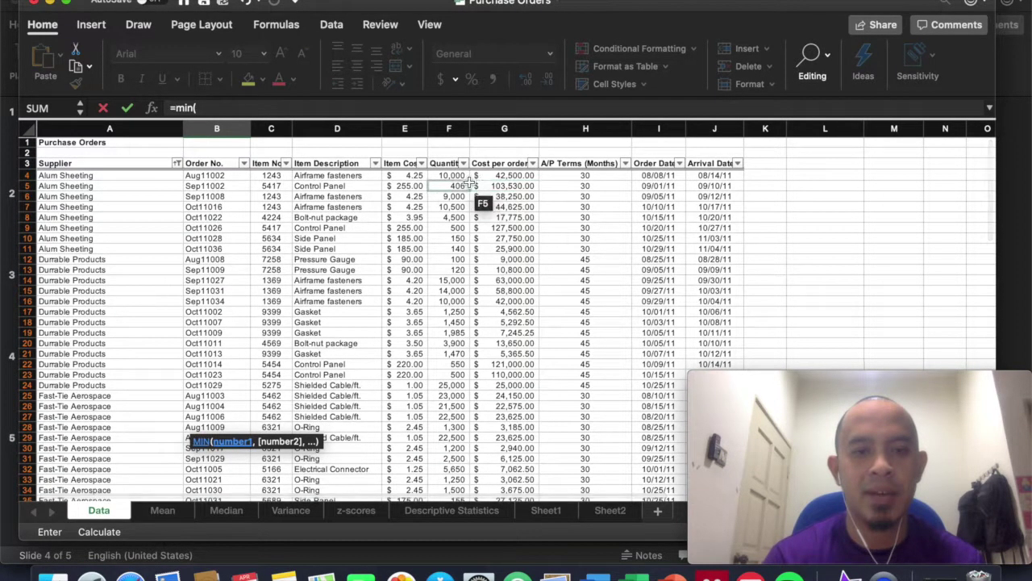
pyautogui.click(500, 175)
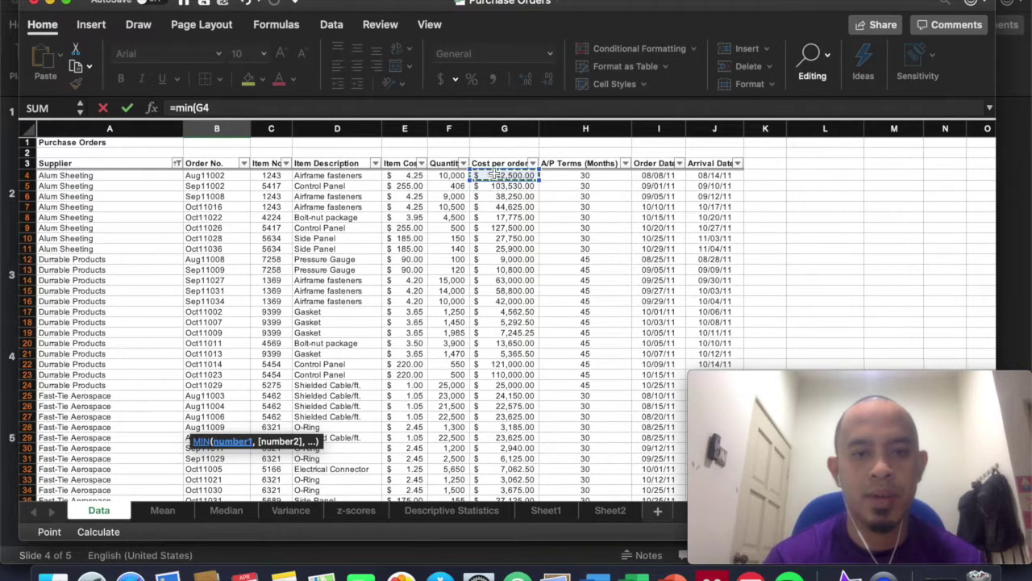
pyautogui.press('BackSpace')
pyautogui.scroll(-5, 444, 328)
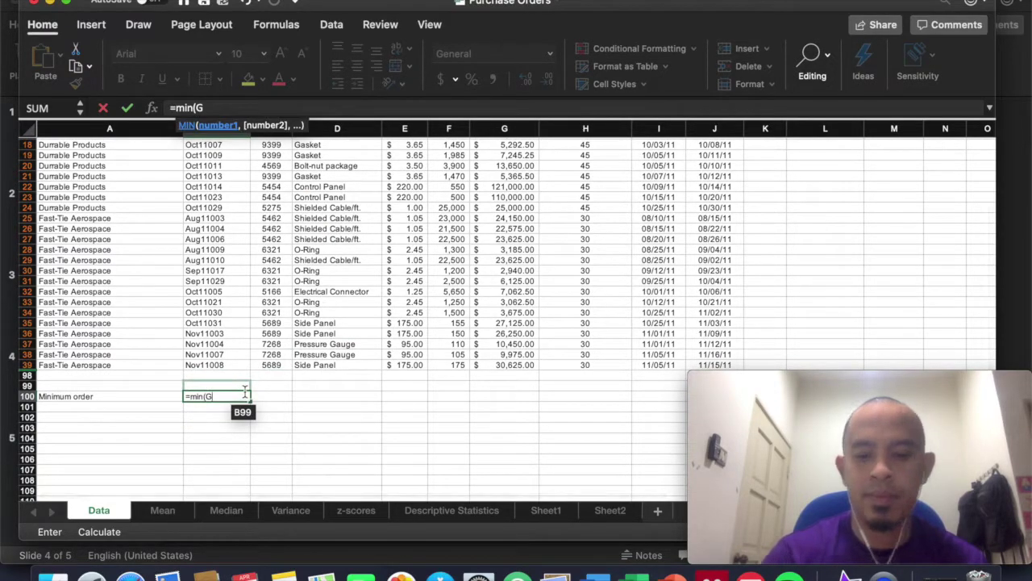
pyautogui.press('BackSpace')
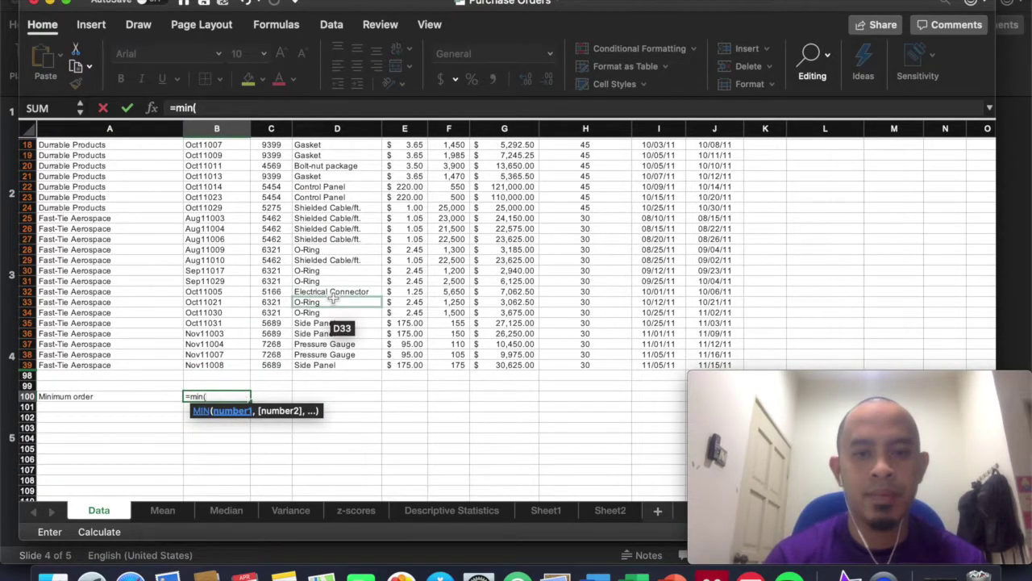
pyautogui.hotkey('ctrl', 'Up')
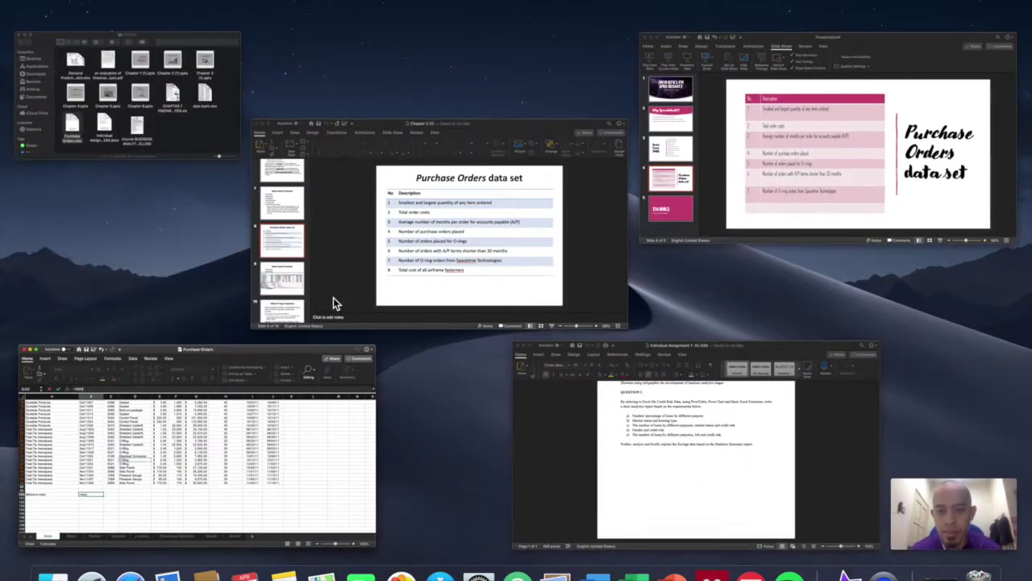
pyautogui.click(274, 396)
# - Complete the MIN formula in B100 with the Quantity range F4:F39 and select its result cell
pyautogui.scroll(6, 491, 286)
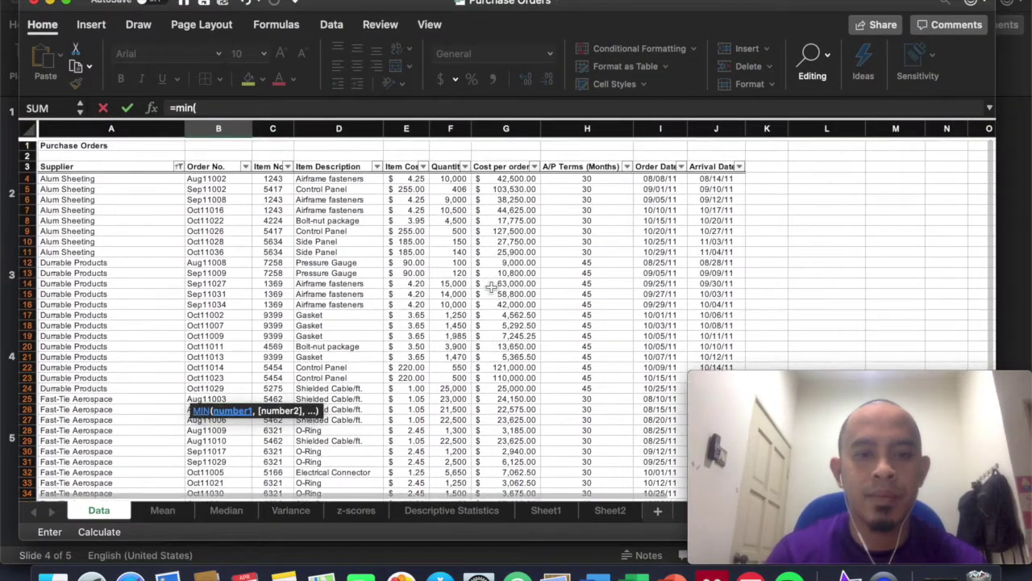
pyautogui.moveTo(452, 175); pyautogui.dragTo(448, 333)
pyautogui.moveTo(444, 405); pyautogui.dragTo(435, 464)
pyautogui.write(')')
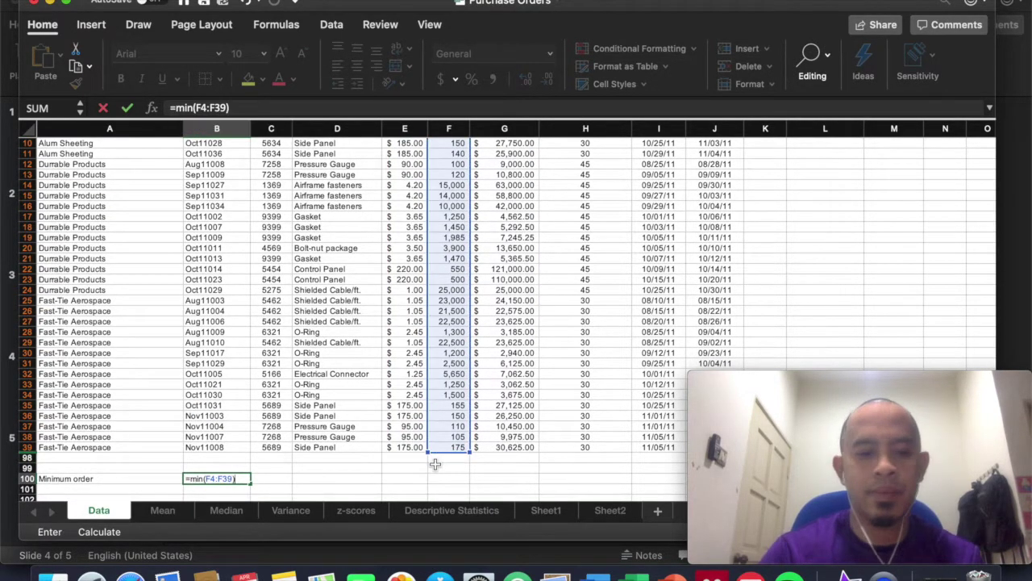
pyautogui.press('Return')
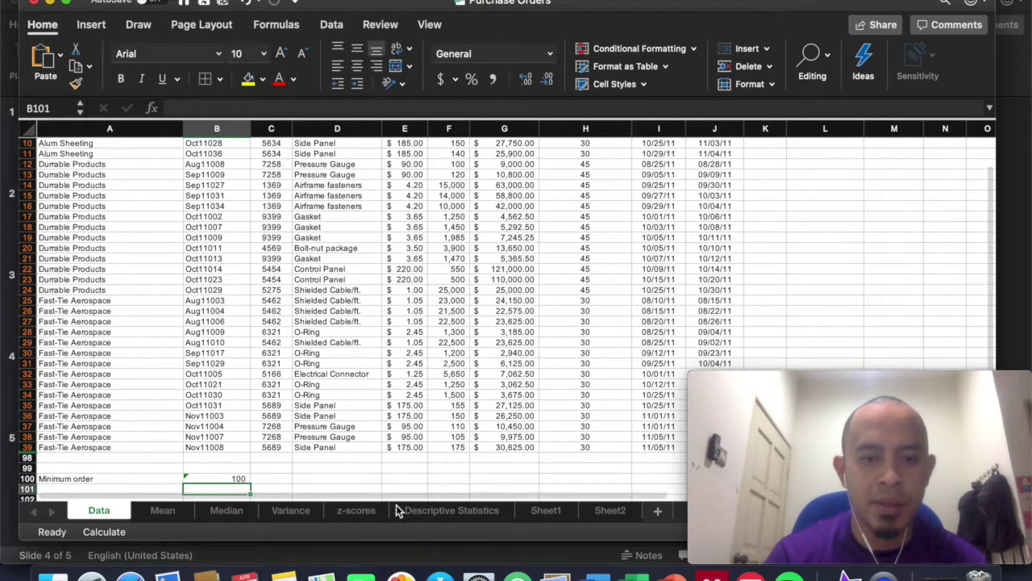
pyautogui.click(242, 479)
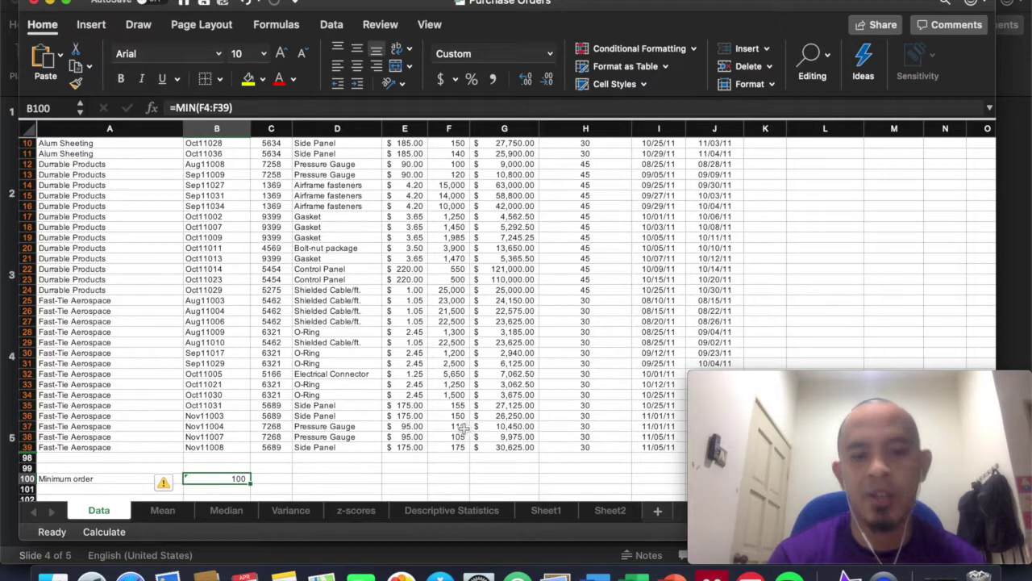
# - Label cell A101 below the Minimum order row as "Maximum order"
pyautogui.scroll(5, 454, 427)
pyautogui.scroll(-1, 454, 428)
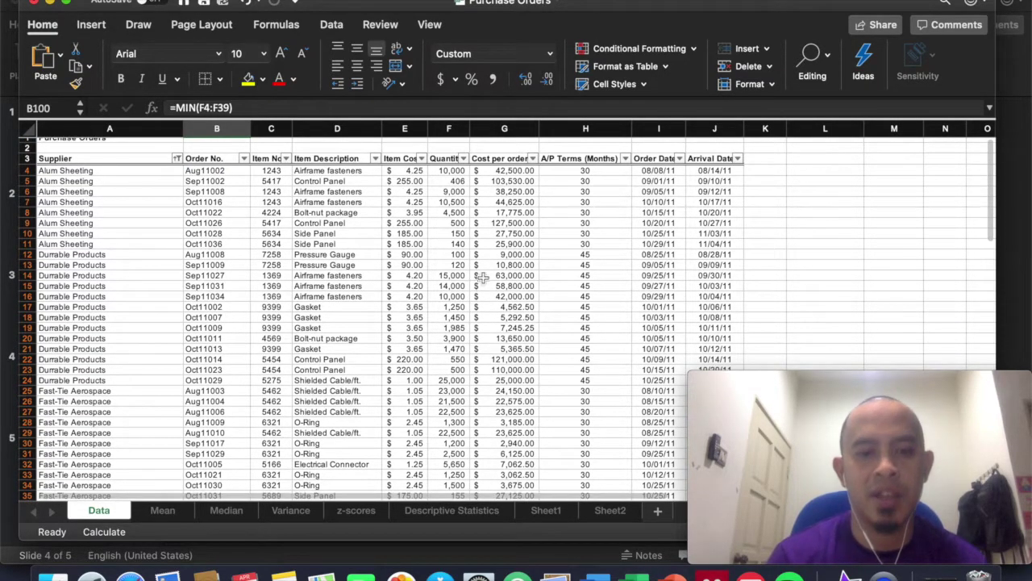
pyautogui.scroll(-5, 459, 403)
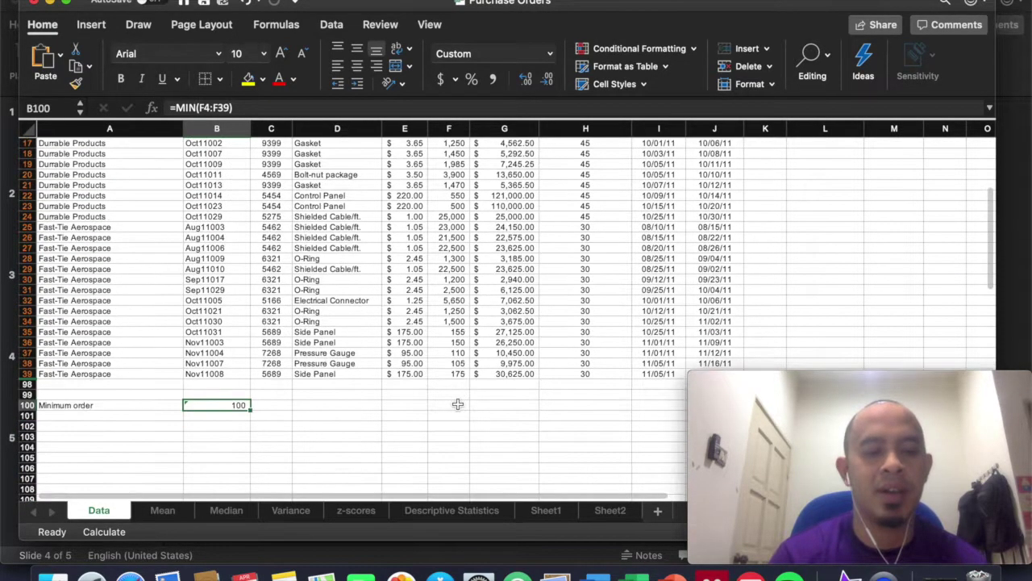
pyautogui.click(105, 411)
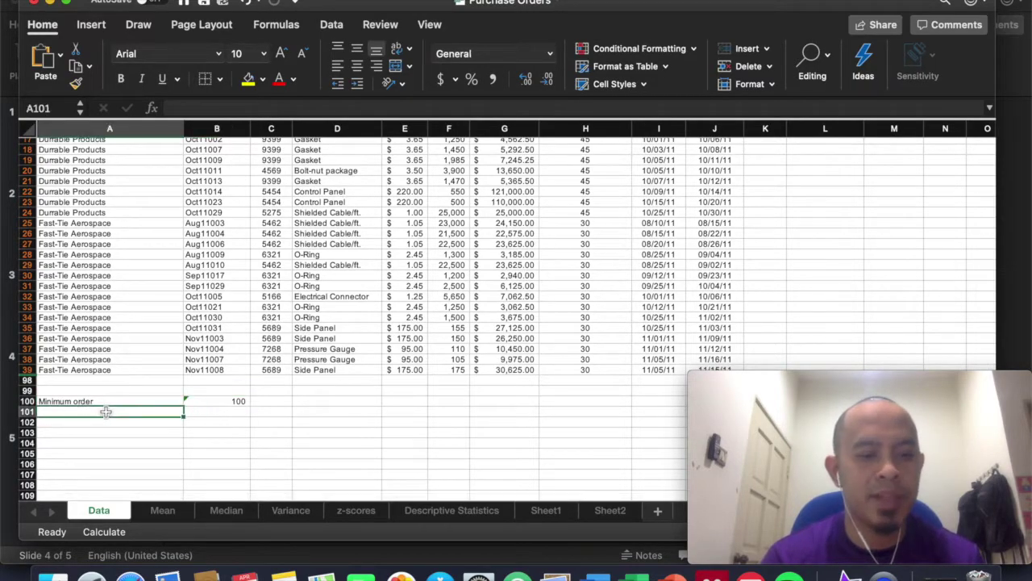
pyautogui.write('Max')
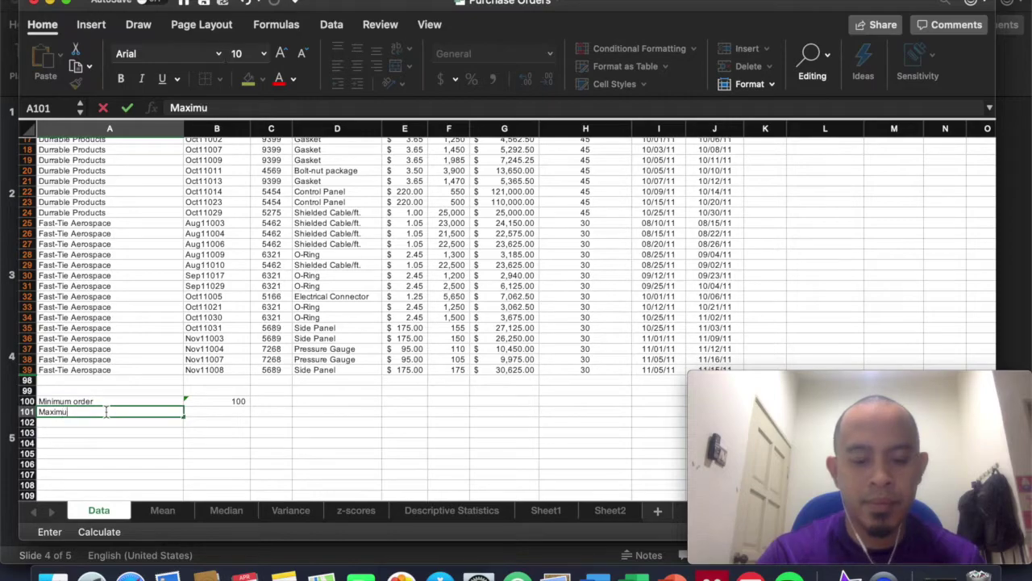
pyautogui.write('imum o')
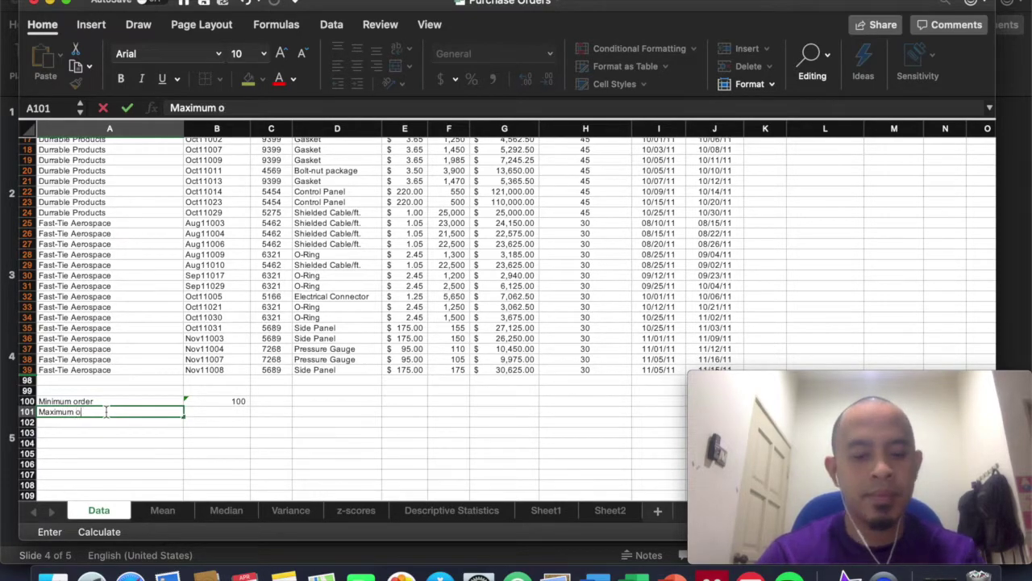
pyautogui.write('rder')
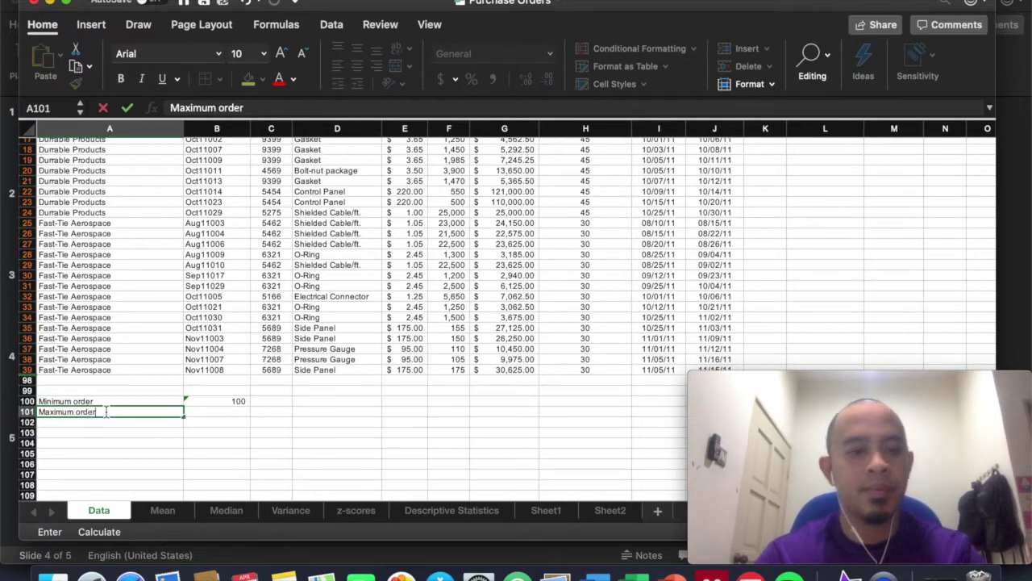
# - Calculate the largest order quantity in cell B101 with the formula =MAX(F4:F39)
pyautogui.click(219, 412)
pyautogui.write('=m')
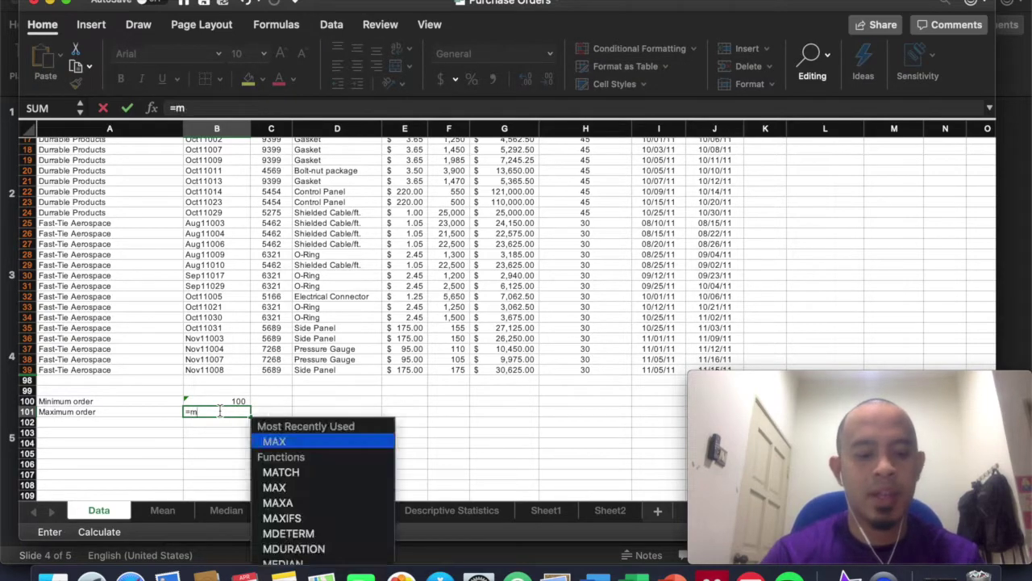
pyautogui.write('ax(')
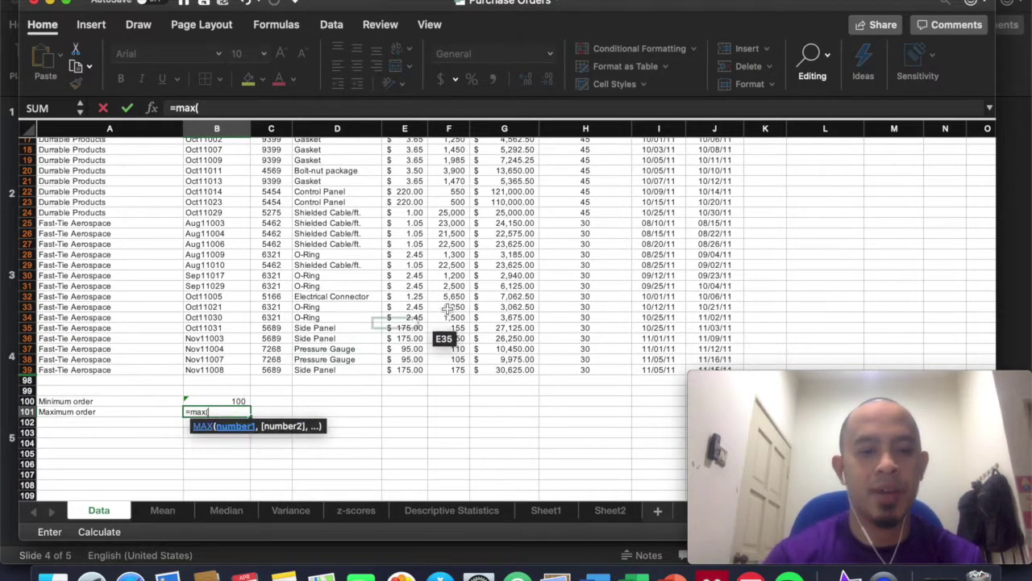
pyautogui.scroll(10, 451, 323)
pyautogui.moveTo(440, 176); pyautogui.dragTo(443, 364)
pyautogui.moveTo(448, 440); pyautogui.dragTo(442, 487)
pyautogui.write(')')
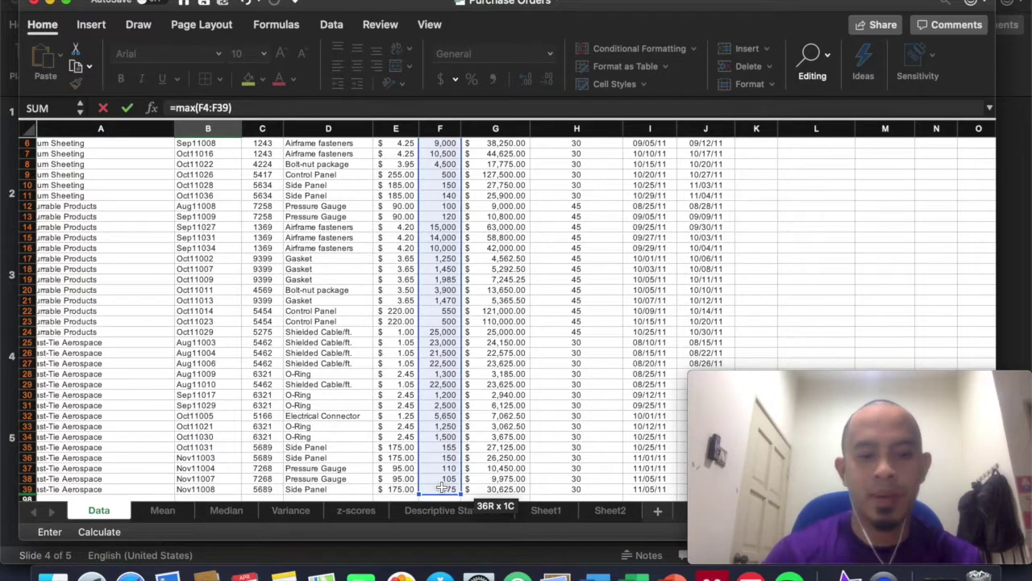
pyautogui.press('Return')
pyautogui.scroll(-3, 442, 490)
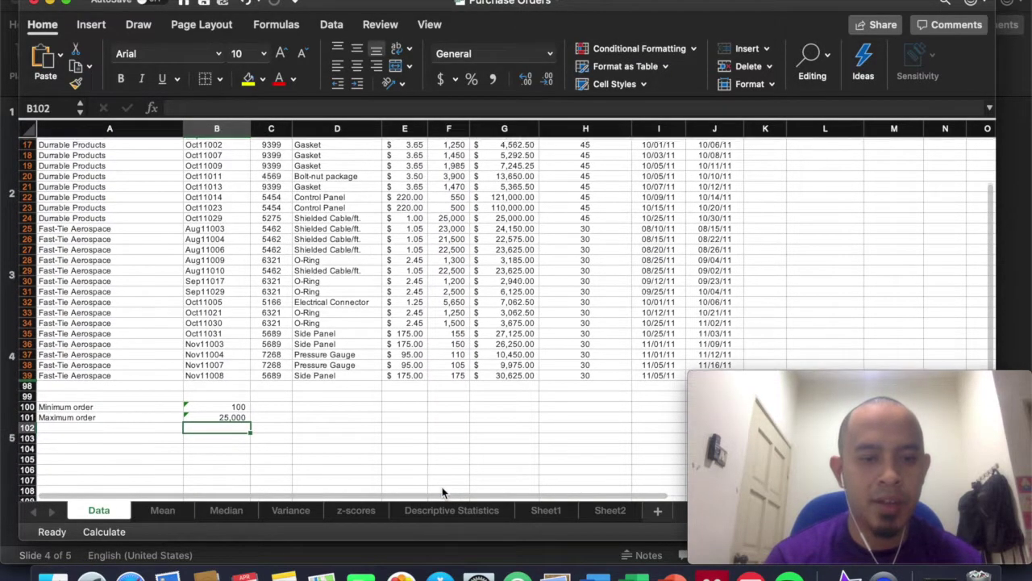
# - Label cell A102 below the Maximum order row as "Total order cost"
pyautogui.scroll(3, 442, 490)
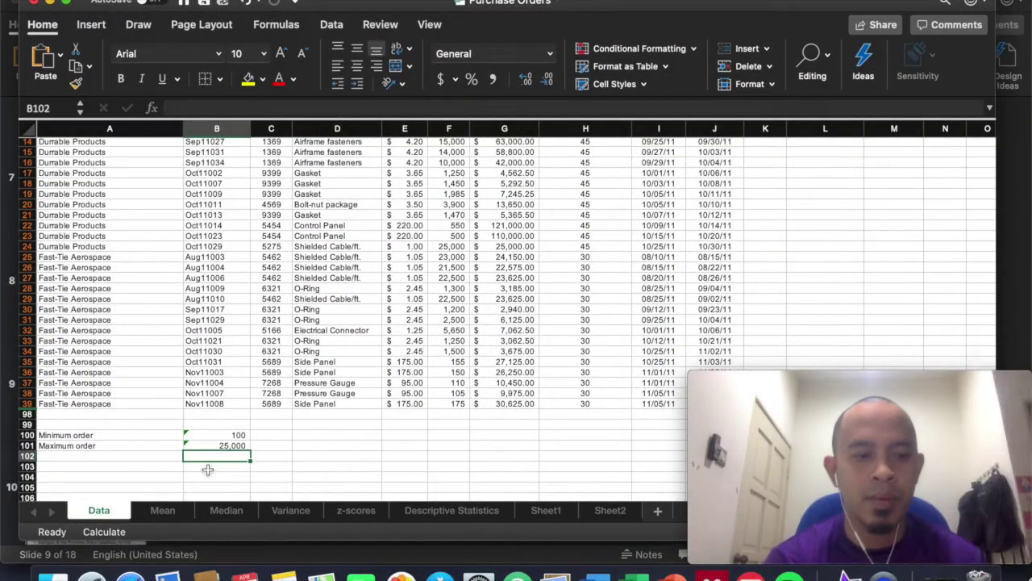
pyautogui.click(117, 458)
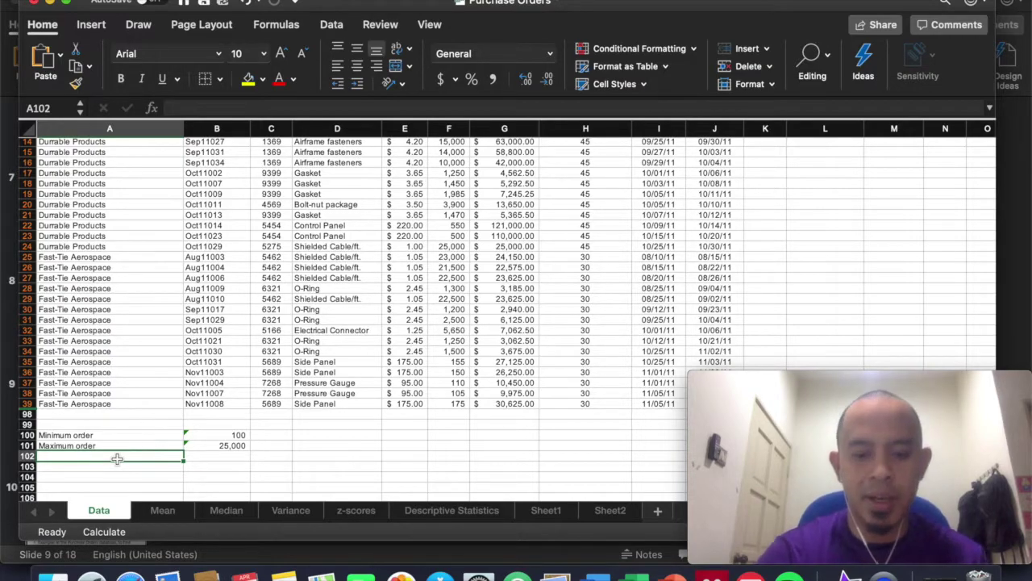
pyautogui.write('Total order')
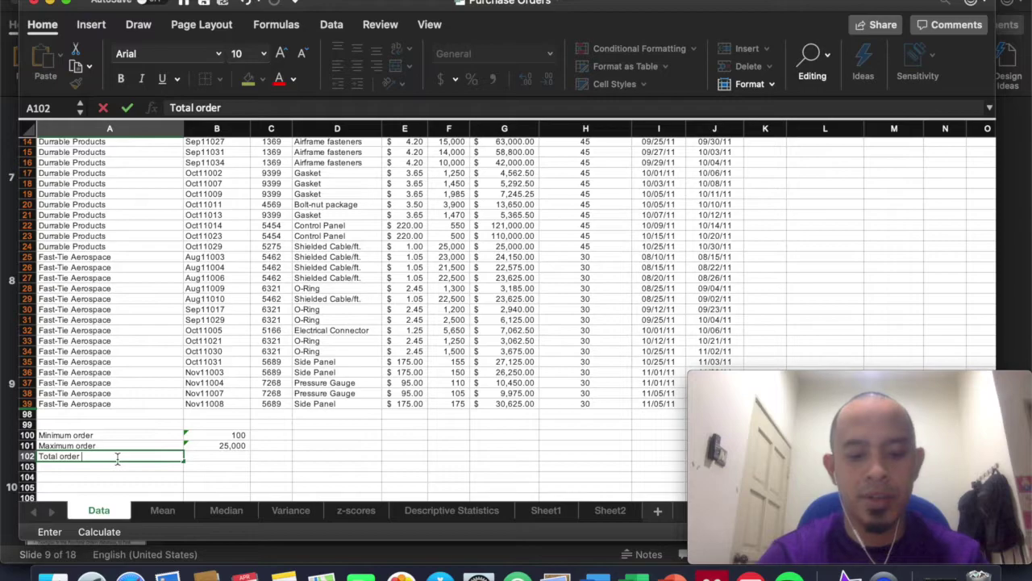
pyautogui.write(' cost')
# - Calculate the total order cost in cell B102 with a SUM formula over the Cost per order range G4:G39
pyautogui.click(230, 458)
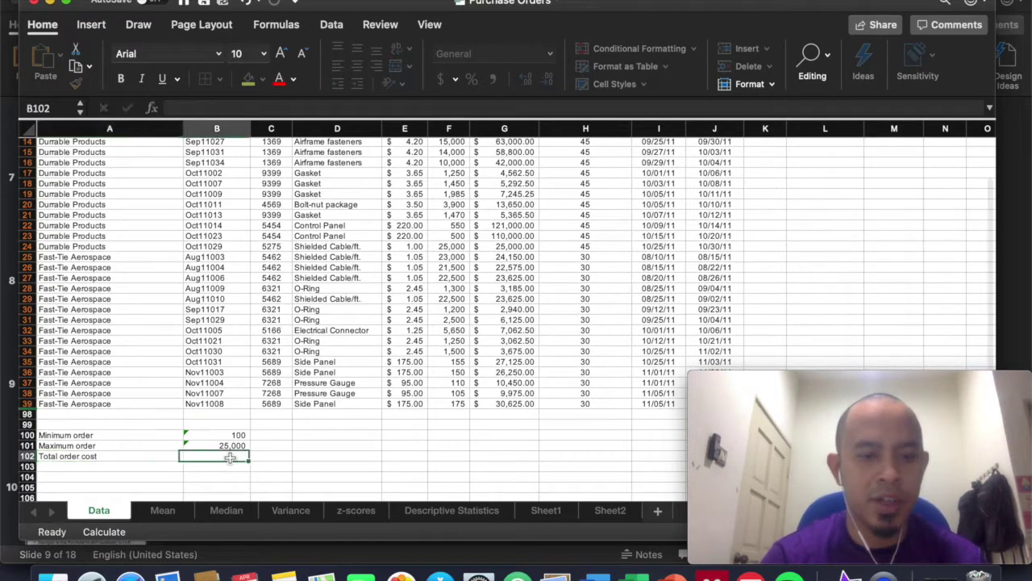
pyautogui.scroll(3, 367, 425)
pyautogui.scroll(4, 367, 425)
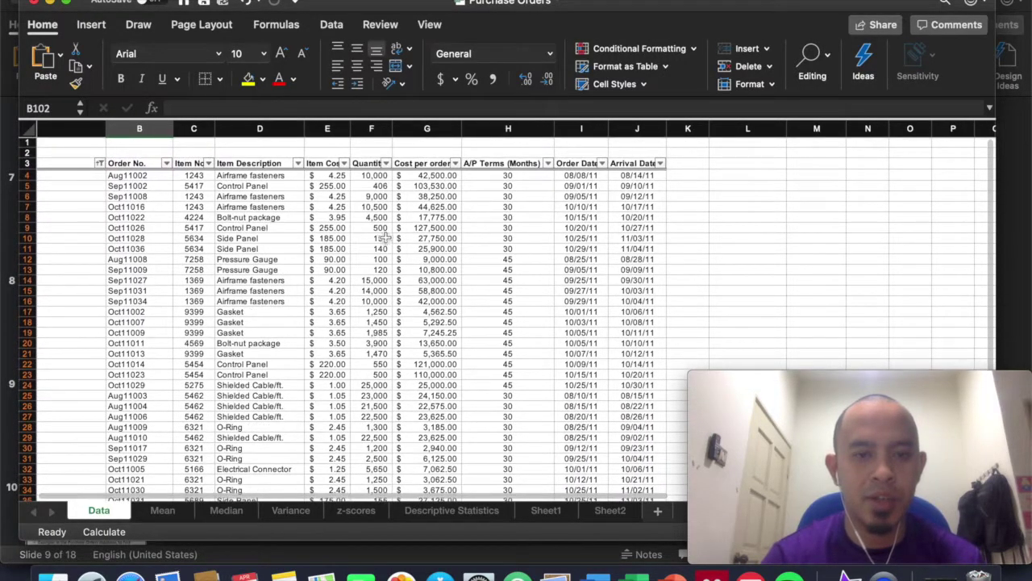
pyautogui.scroll(-5, 436, 254)
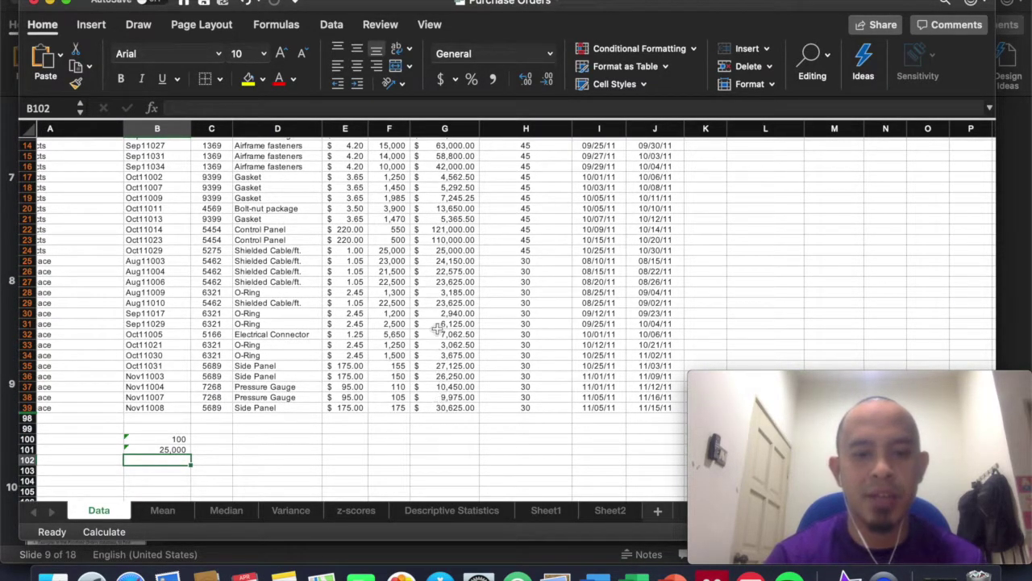
pyautogui.scroll(3, 442, 298)
pyautogui.scroll(-3, 442, 298)
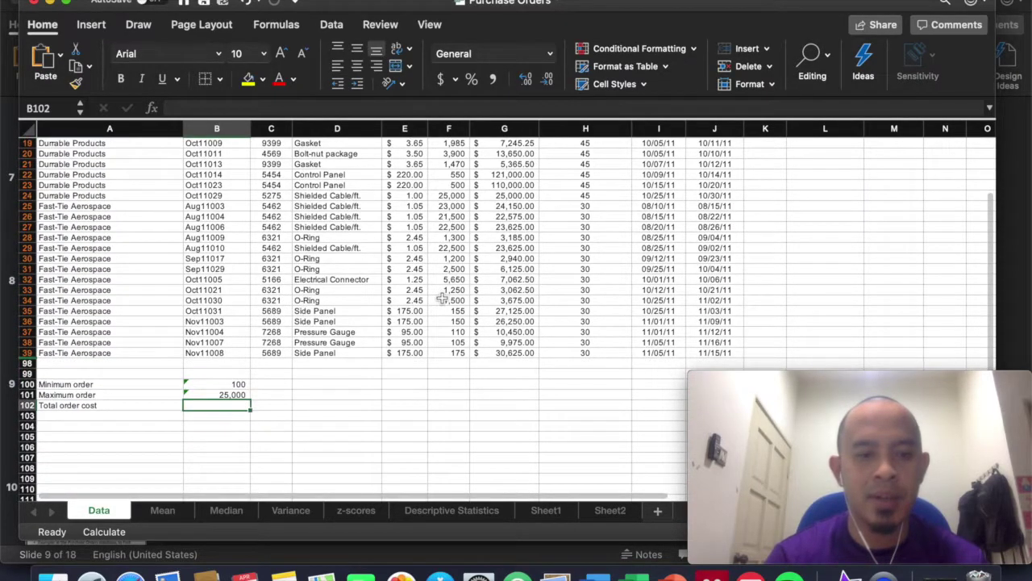
pyautogui.write('=sum')
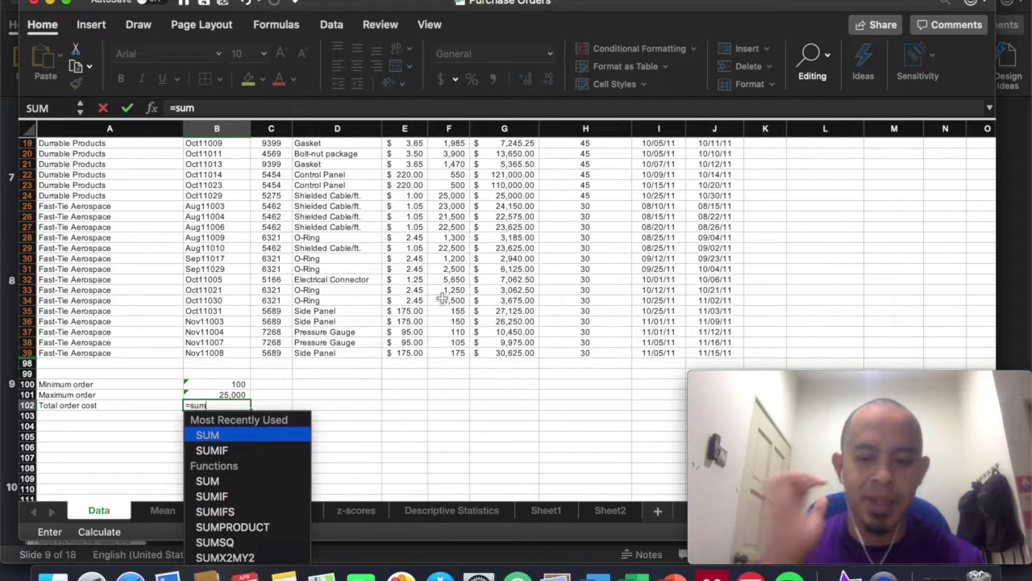
pyautogui.write('(')
pyautogui.scroll(10, 618, 267)
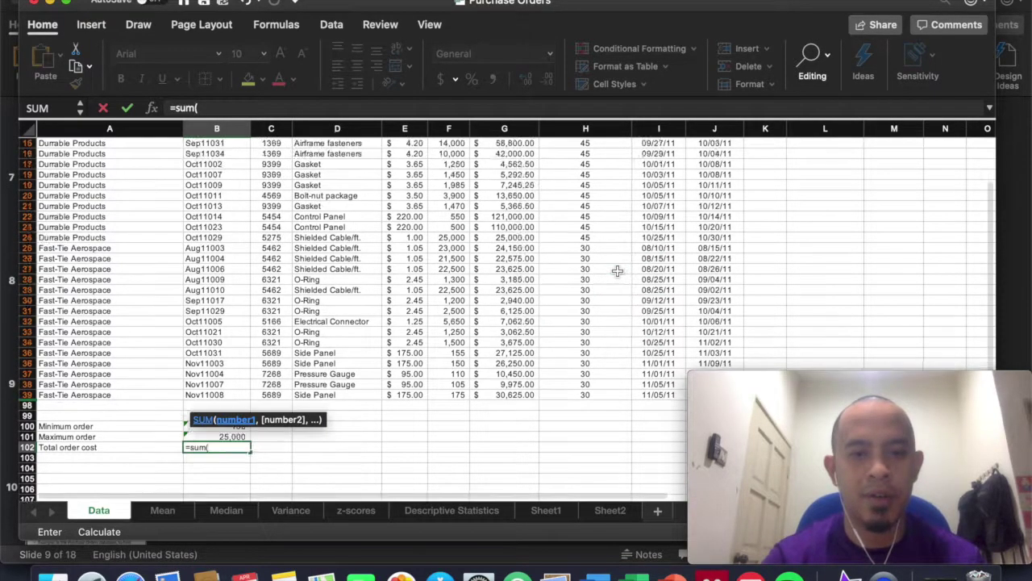
pyautogui.moveTo(492, 175); pyautogui.dragTo(499, 479)
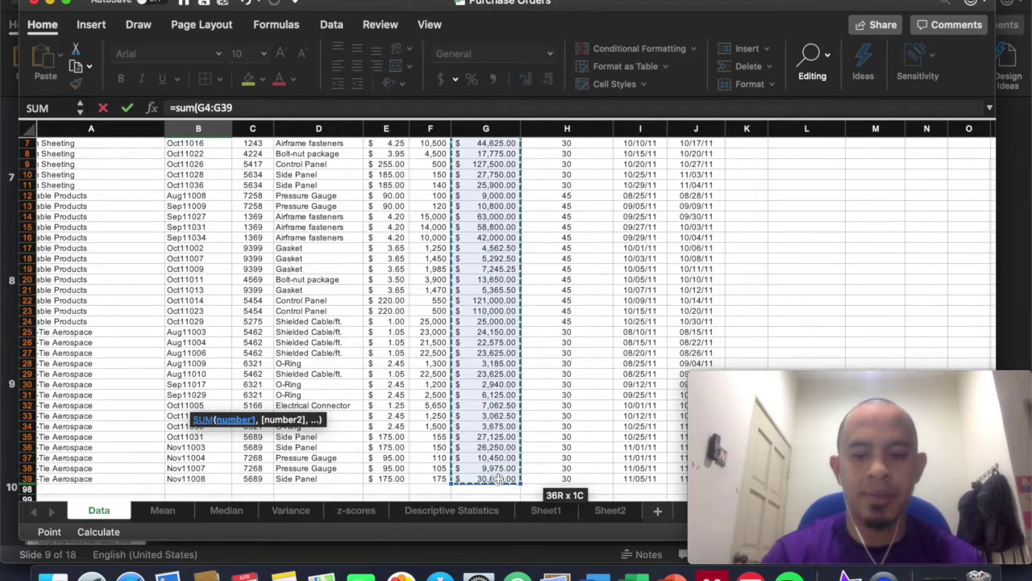
pyautogui.write(')')
pyautogui.press('Return')
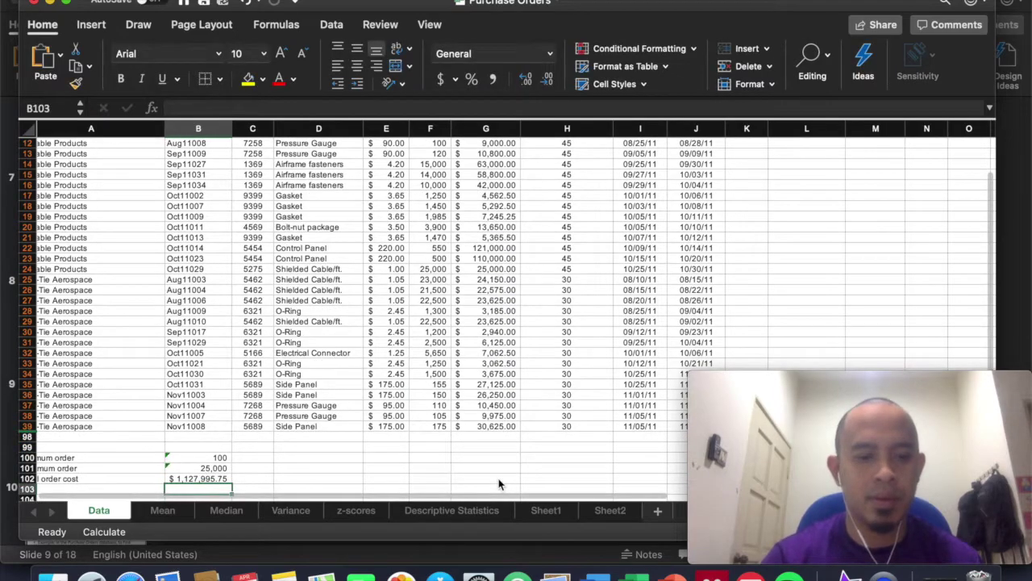
# - Review the order data, then switch to the PowerPoint presentation and read the next question on the Purchase Orders data set slide
pyautogui.scroll(-2, 499, 479)
pyautogui.scroll(10, 499, 481)
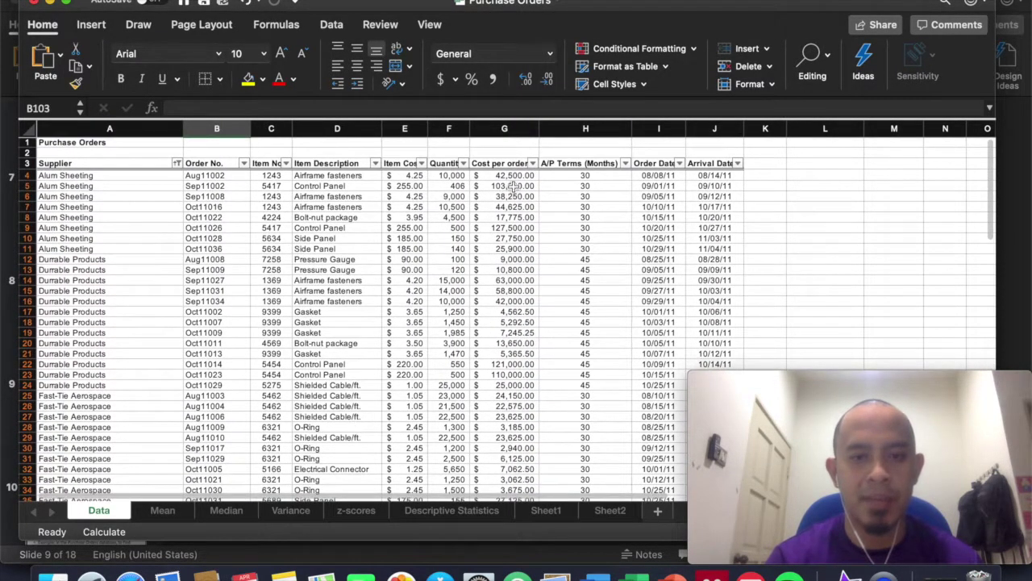
pyautogui.scroll(-5, 504, 414)
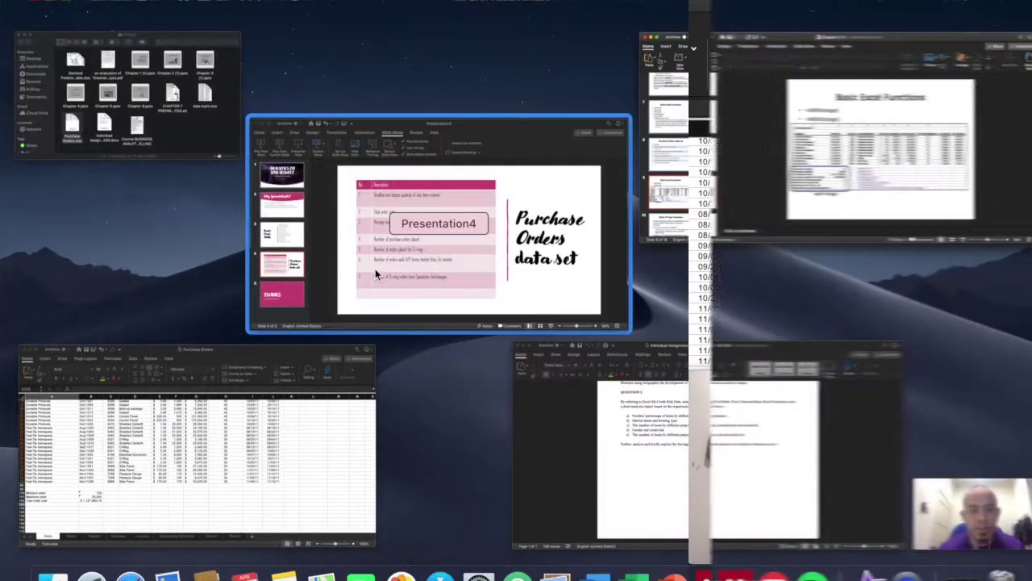
pyautogui.click(375, 268)
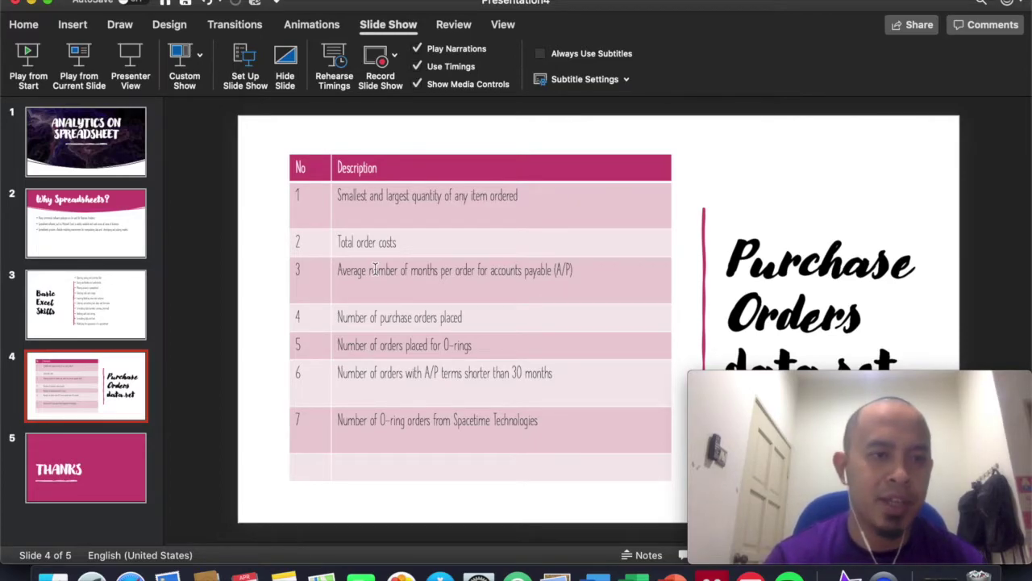
# - Switch back to the Purchase Orders workbook in Excel and label cell A103 as "Average A/P"
pyautogui.hotkey('ctrl', 'Up')
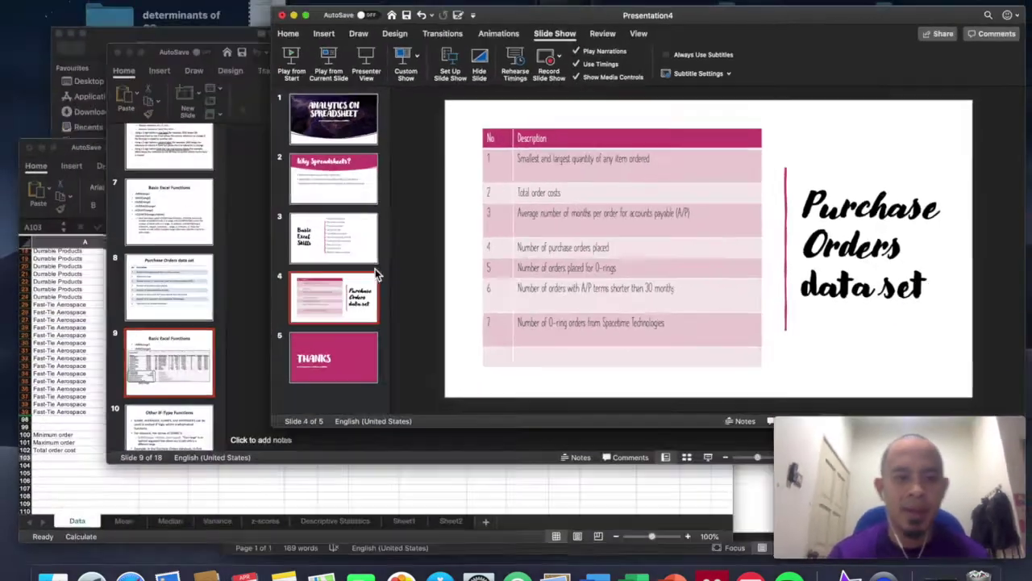
pyautogui.click(258, 488)
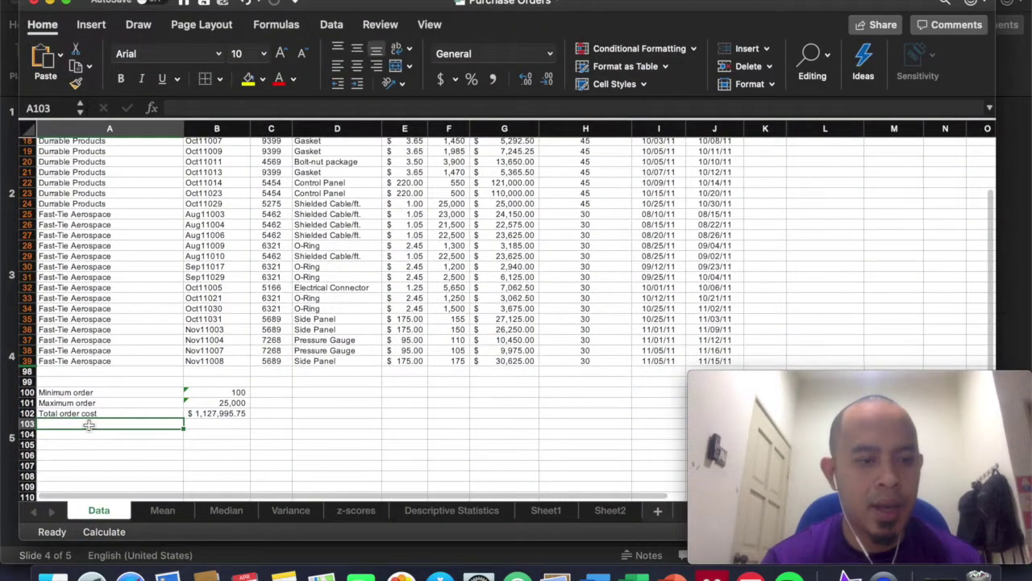
pyautogui.write('Average A/')
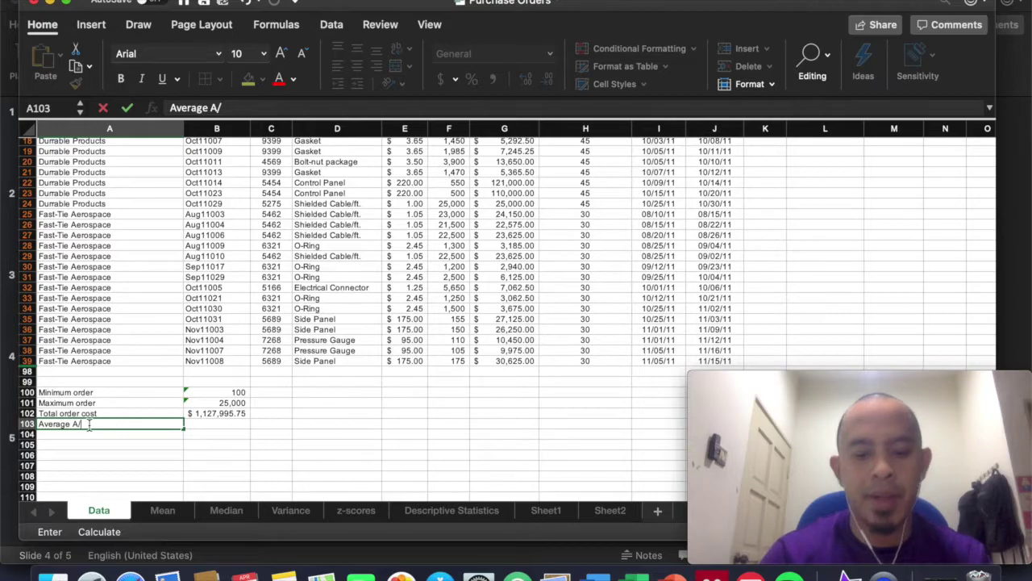
# - Calculate the average A/P terms in cell B103 with the formula =AVERAGE(H4:H39) and select its result cell
pyautogui.click(224, 426)
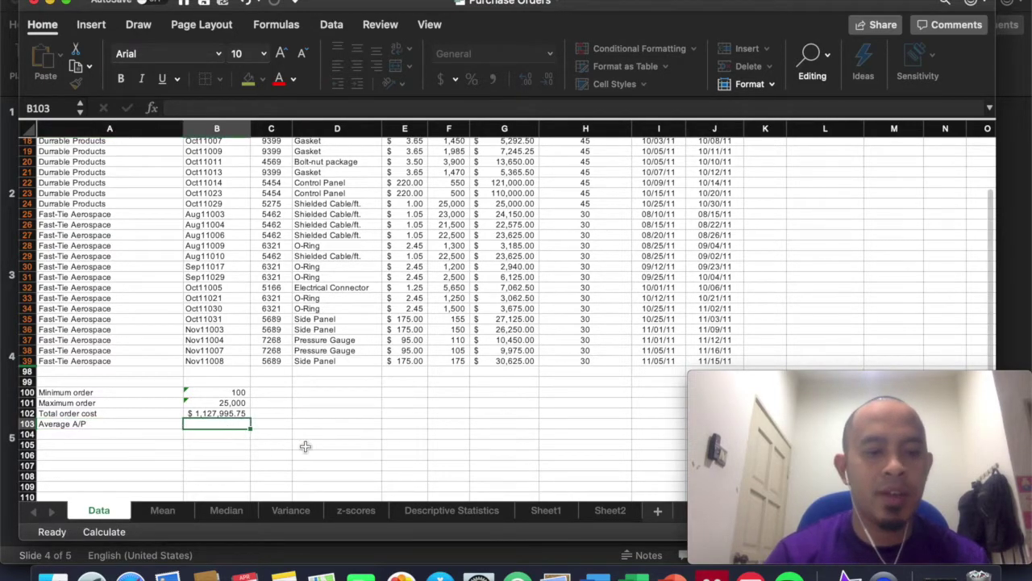
pyautogui.scroll(1, 302, 444)
pyautogui.write('=')
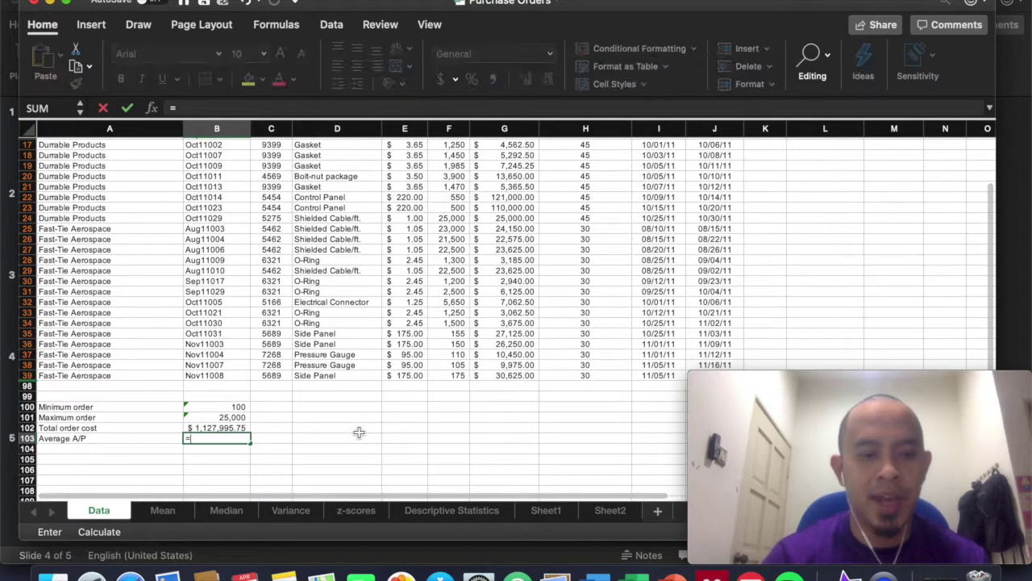
pyautogui.write('average')
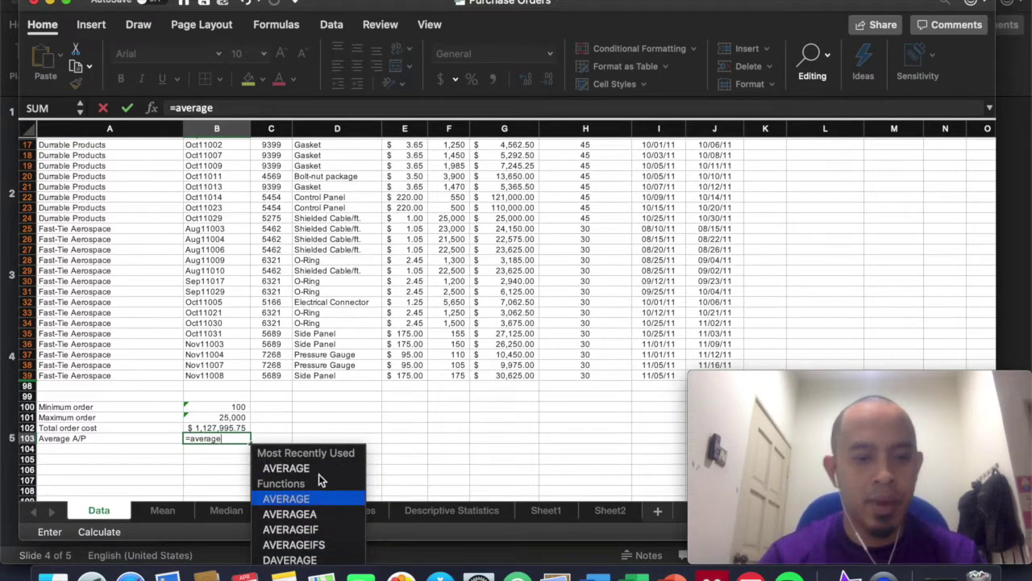
pyautogui.doubleClick(316, 470)
pyautogui.scroll(10, 456, 428)
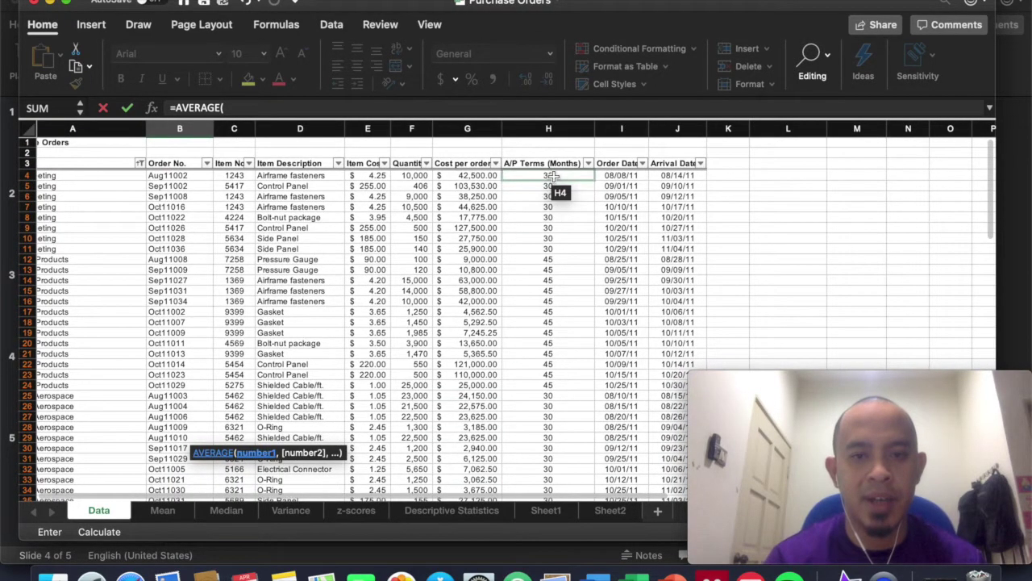
pyautogui.moveTo(553, 176); pyautogui.dragTo(553, 401)
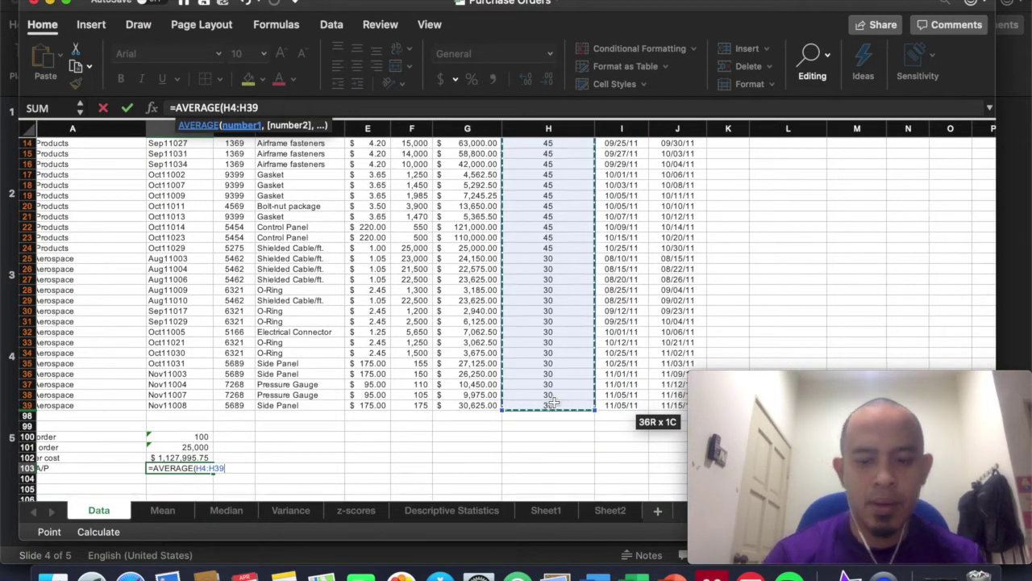
pyautogui.write(')')
pyautogui.press('Return')
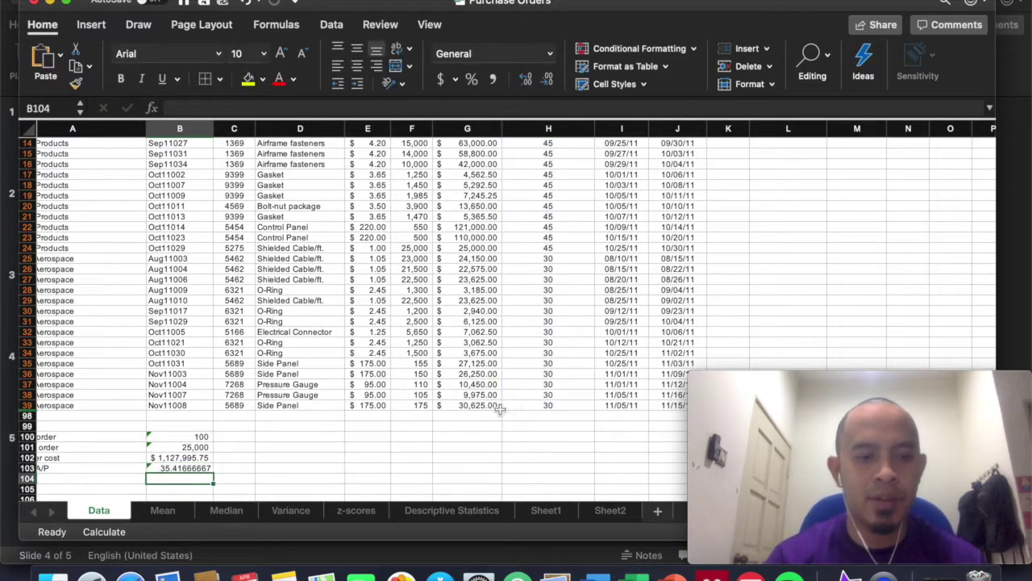
pyautogui.click(197, 468)
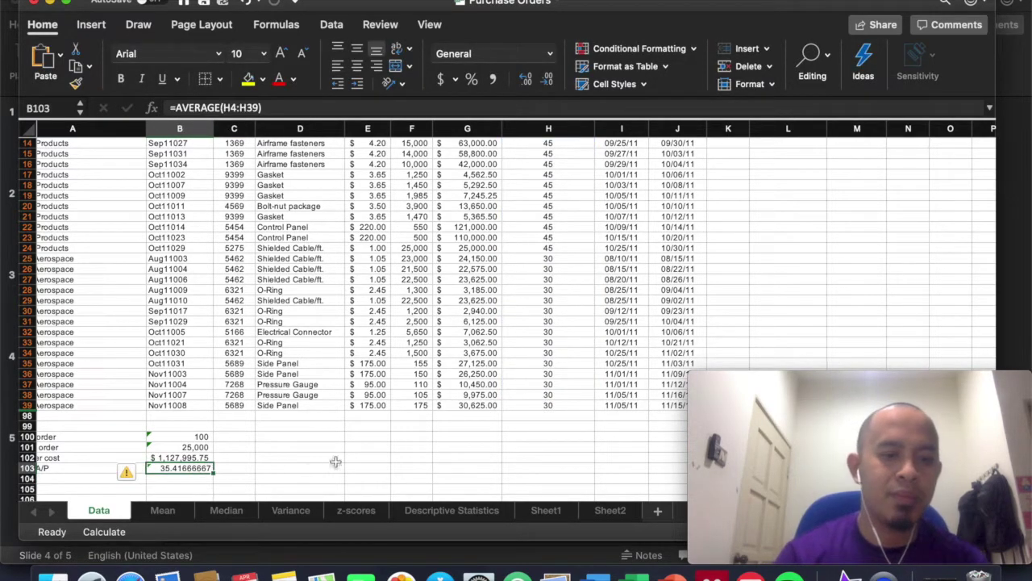
# - Look over the A/P Terms (Months) column, then switch to PowerPoint to read the question list on the Purchase Orders data set slide
pyautogui.scroll(10, 524, 387)
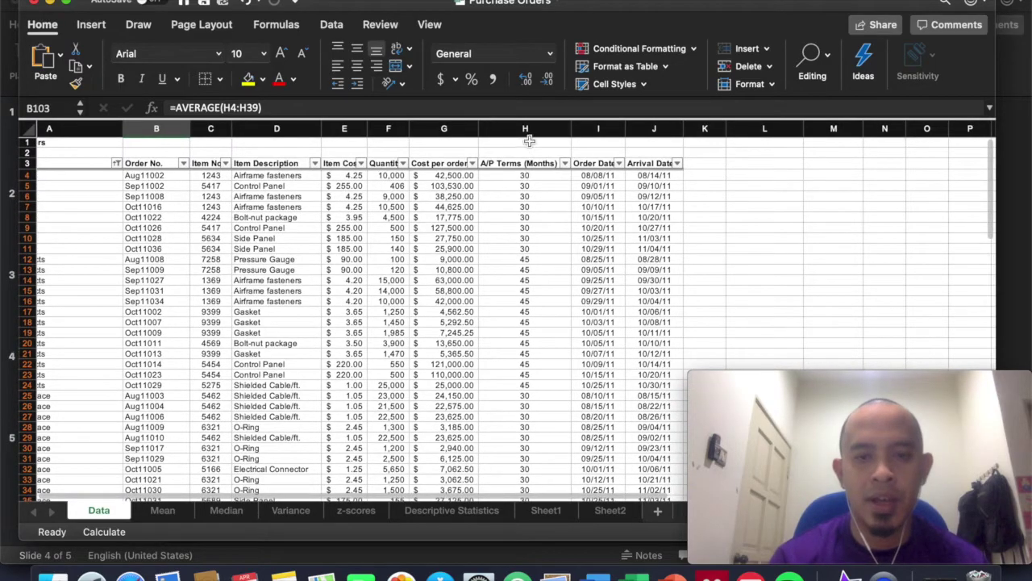
pyautogui.scroll(-15, 534, 242)
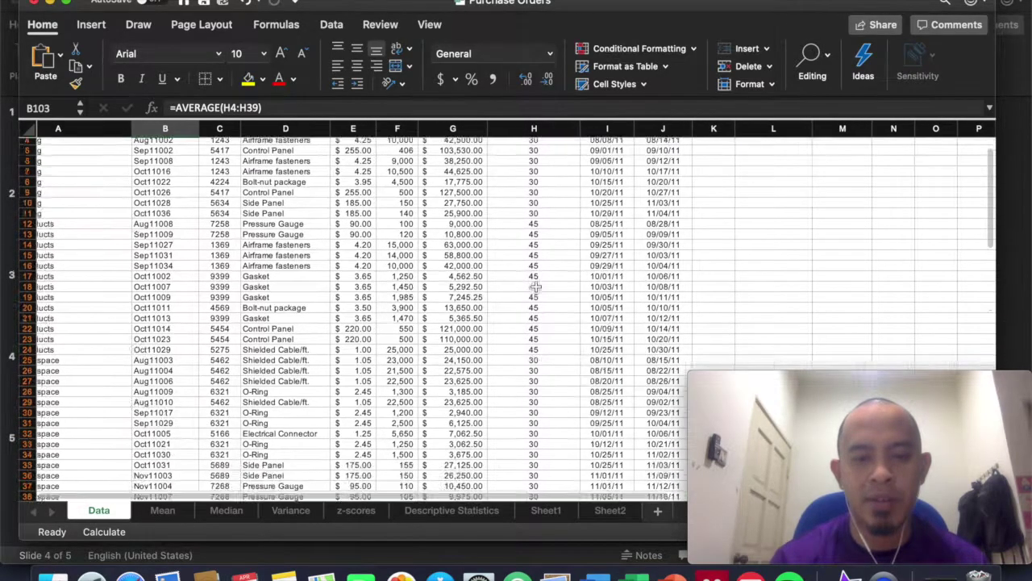
pyautogui.scroll(5, 536, 286)
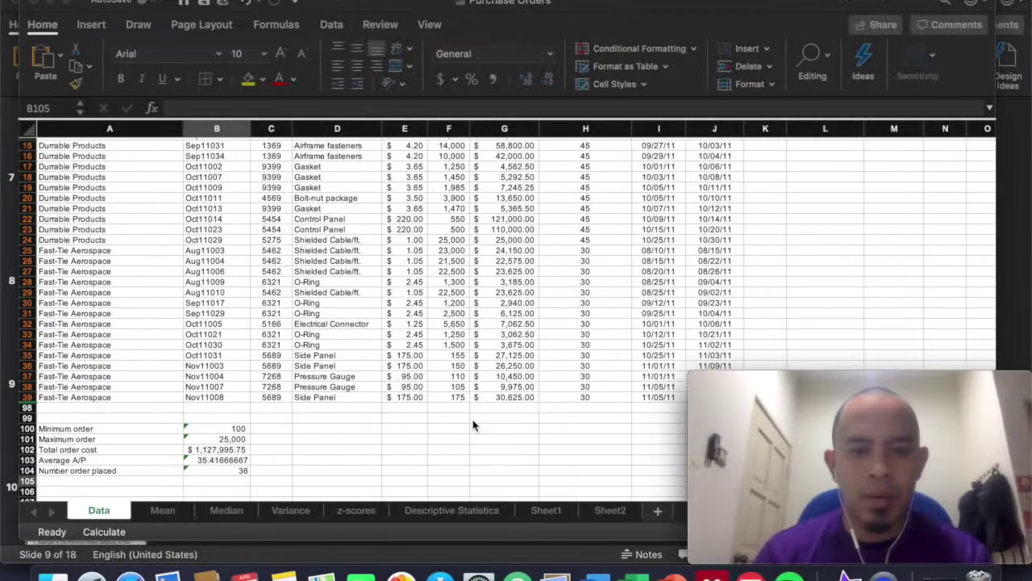
pyautogui.hotkey('ctrl', 'Up')
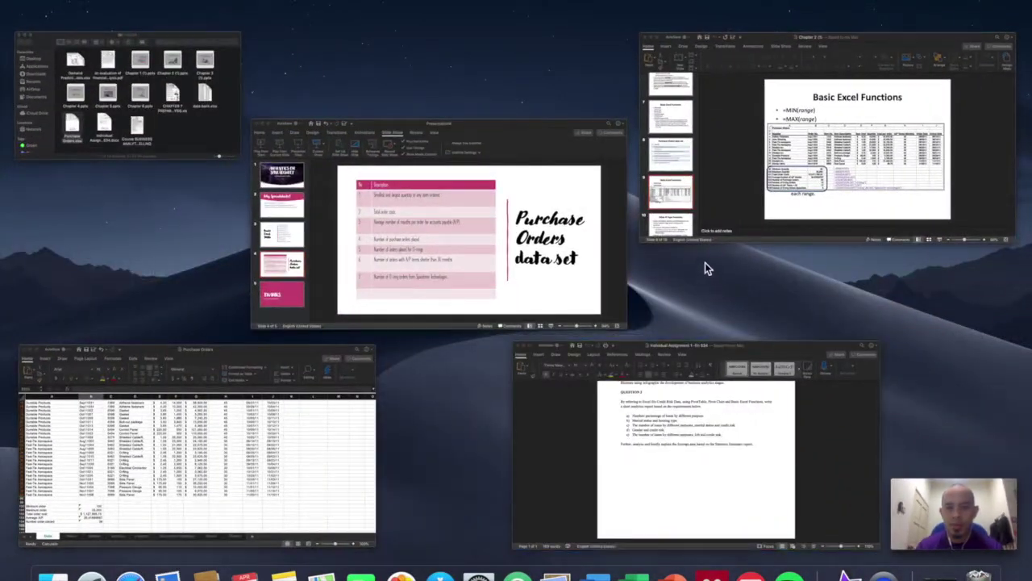
pyautogui.click(542, 257)
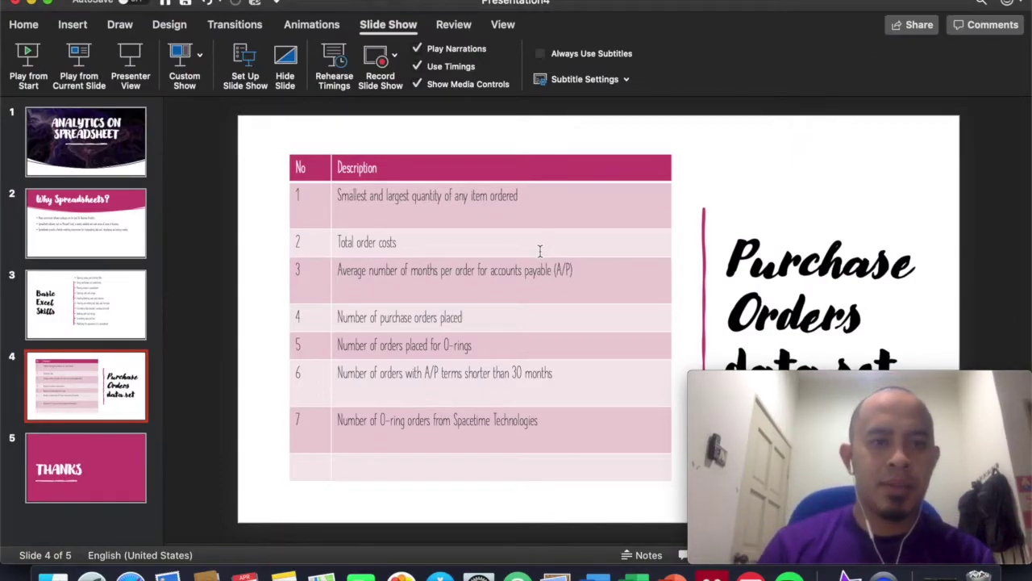
# - Return to the Purchase Orders workbook in Excel and clear cell B104 beside the Number order placed label
pyautogui.hotkey('ctrl', 'Up')
pyautogui.click(221, 432)
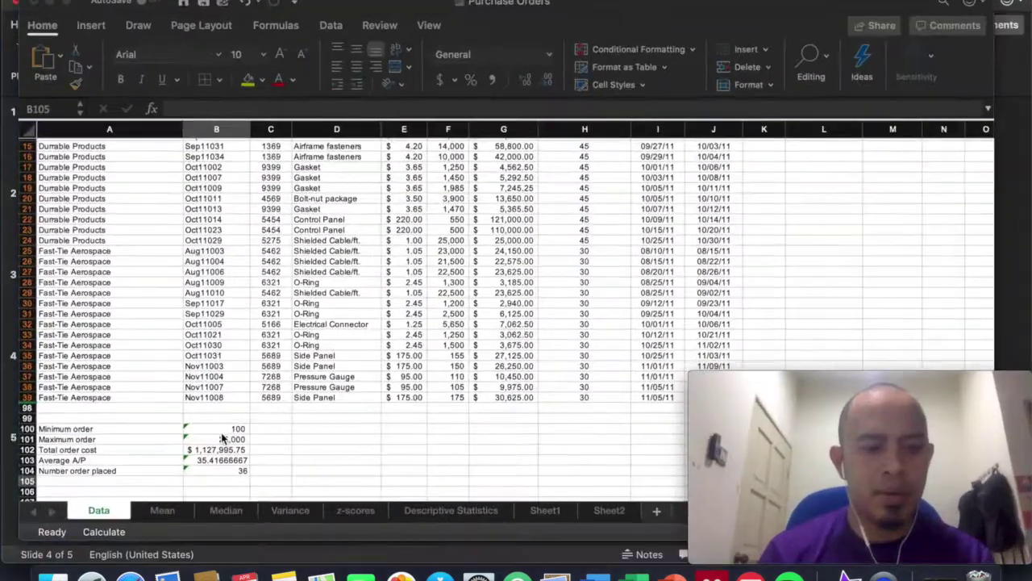
pyautogui.click(224, 471)
pyautogui.press('Delete')
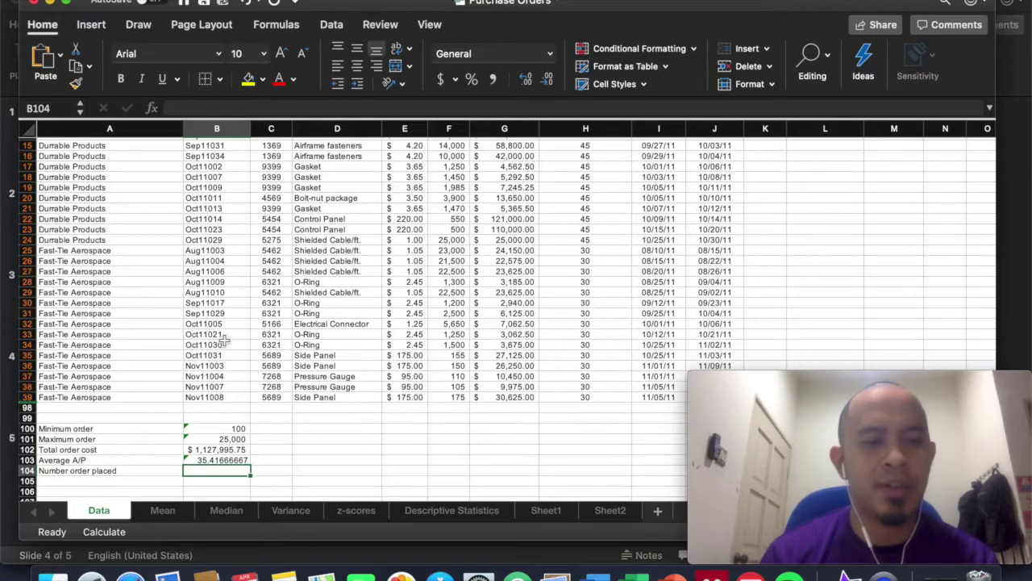
# - Count the orders placed in cell B104 with the formula =COUNT(H4:H39,all)
pyautogui.scroll(5, 269, 379)
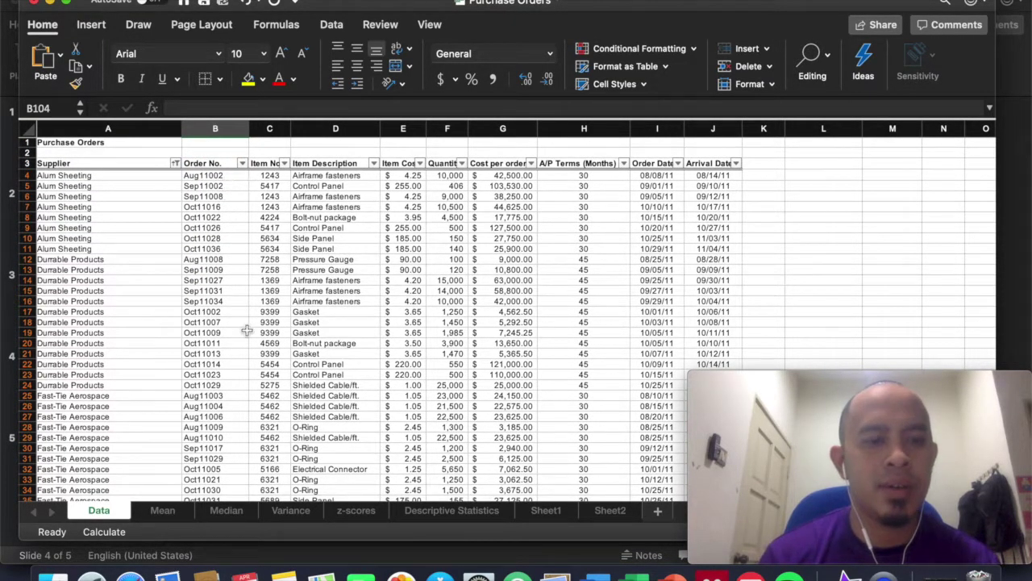
pyautogui.scroll(-9, 247, 330)
pyautogui.write('=')
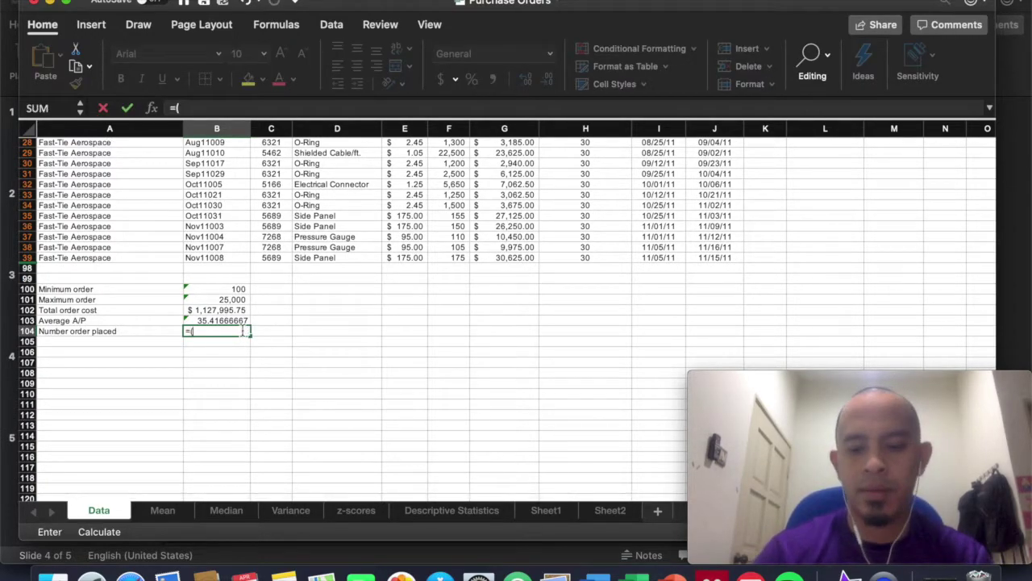
pyautogui.write('C')
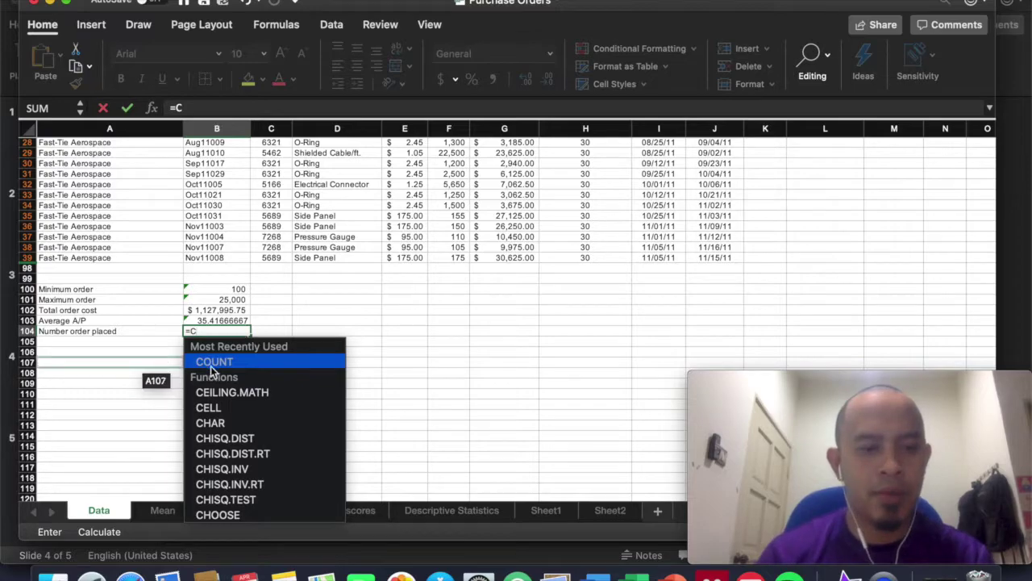
pyautogui.doubleClick(230, 363)
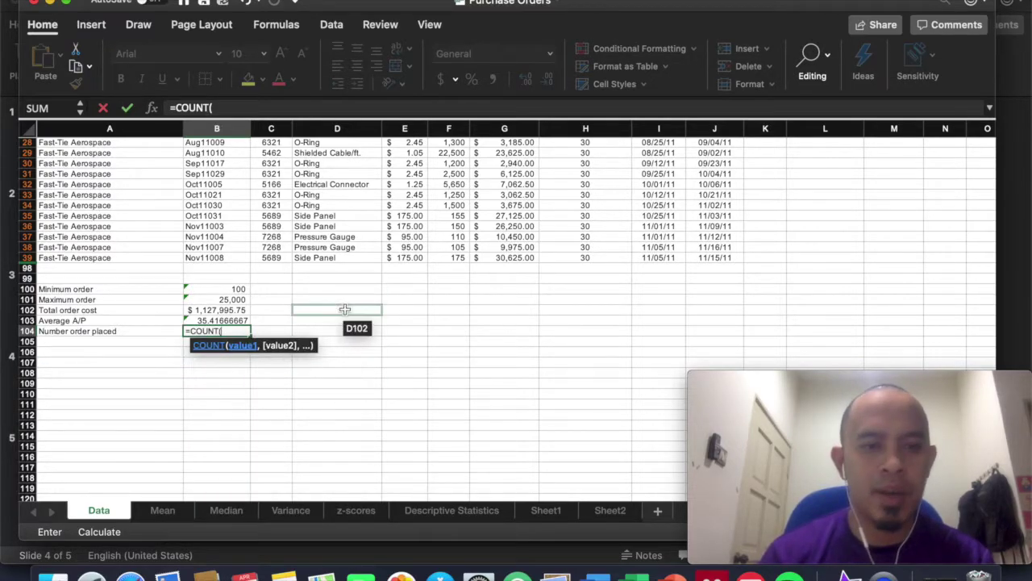
pyautogui.scroll(5, 347, 314)
pyautogui.scroll(4, 345, 309)
pyautogui.moveTo(577, 168); pyautogui.dragTo(577, 190)
pyautogui.moveTo(575, 306); pyautogui.dragTo(579, 466)
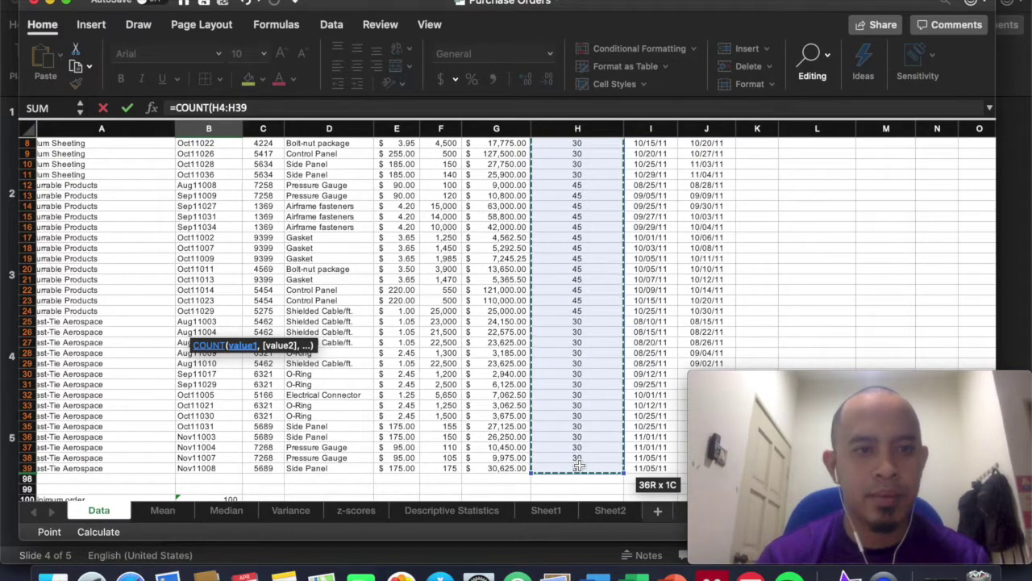
pyautogui.write(',')
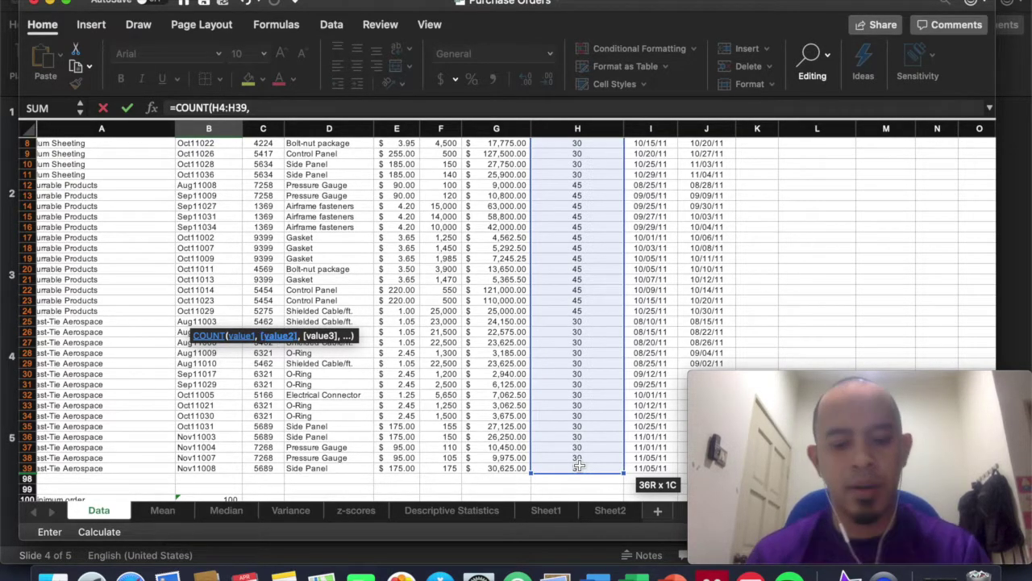
pyautogui.write('all)')
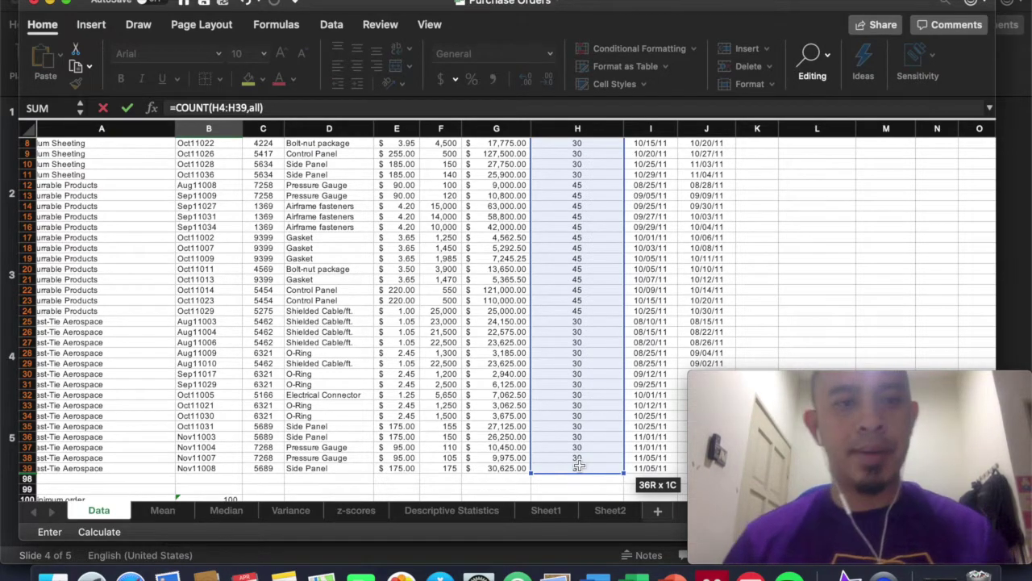
pyautogui.press('Return')
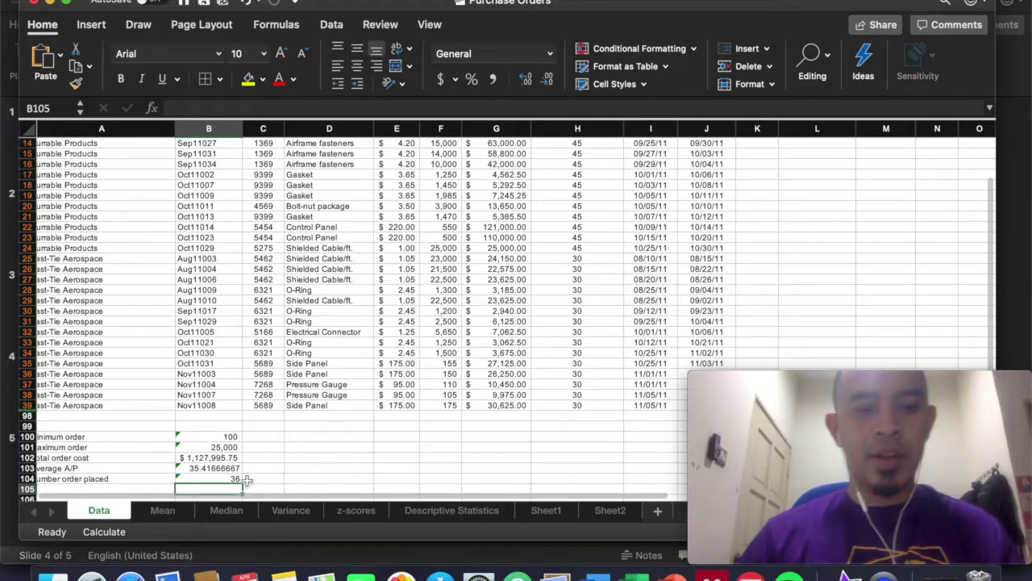
# - Look over the order rows and summary cells, then switch to PowerPoint to read the question list on the Purchase Orders data set slide
pyautogui.scroll(5, 456, 409)
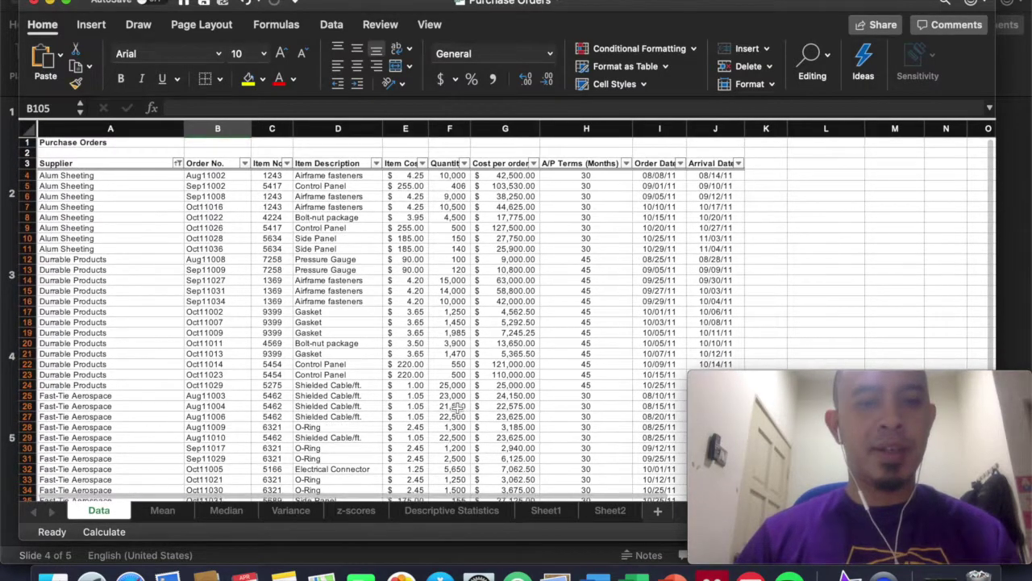
pyautogui.scroll(-5, 456, 409)
pyautogui.scroll(2, 456, 409)
pyautogui.scroll(3, 456, 409)
pyautogui.scroll(-5, 457, 409)
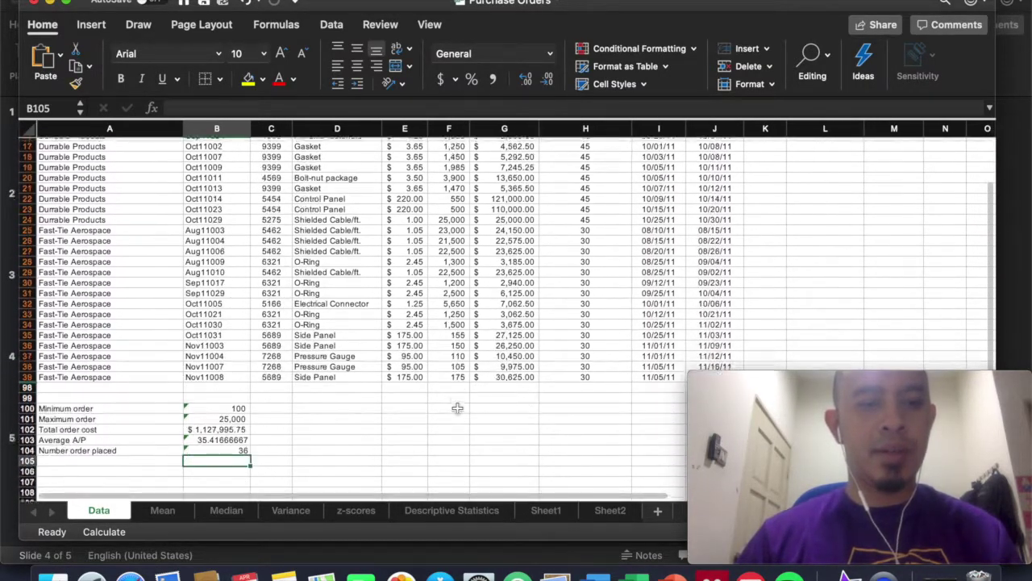
pyautogui.scroll(2, 457, 409)
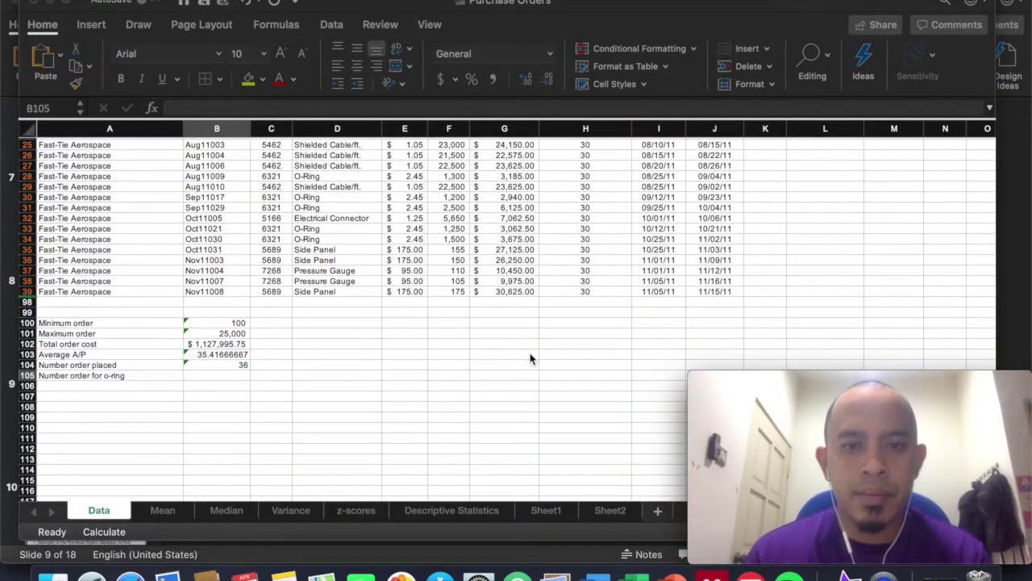
pyautogui.hotkey('ctrl', 'Up')
pyautogui.click(534, 279)
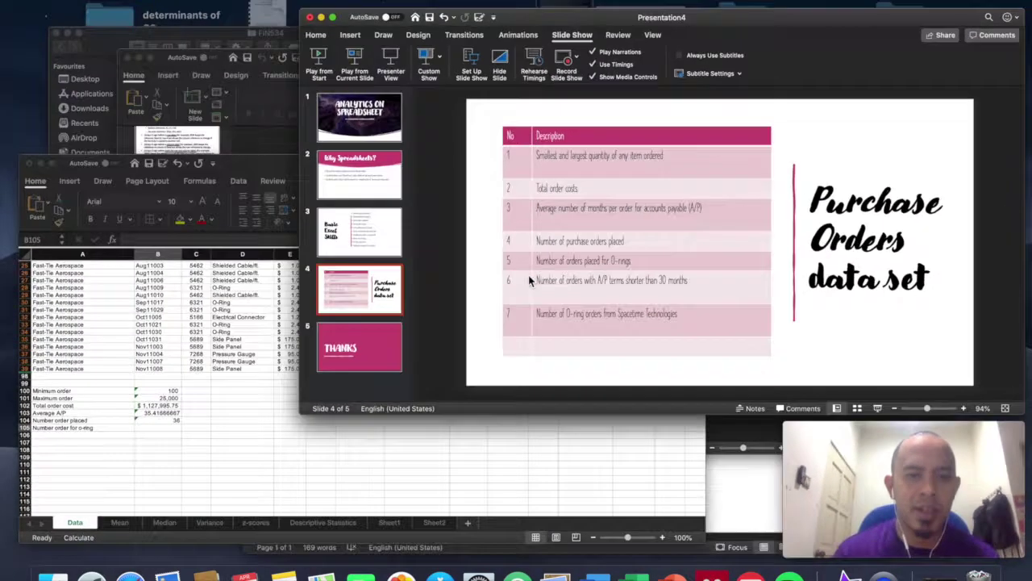
# - Return to the Purchase Orders workbook in Excel and count the O-ring orders in cell B105 with the formula =COUNTIF(D4:D39,"O-Ring")
pyautogui.hotkey('ctrl', 'Up')
pyautogui.click(260, 450)
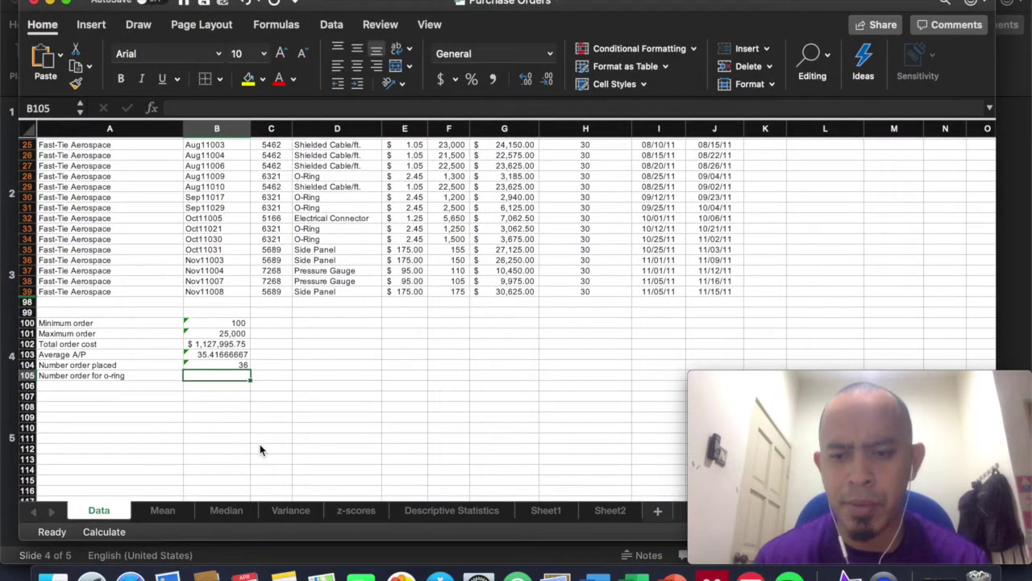
pyautogui.write('=')
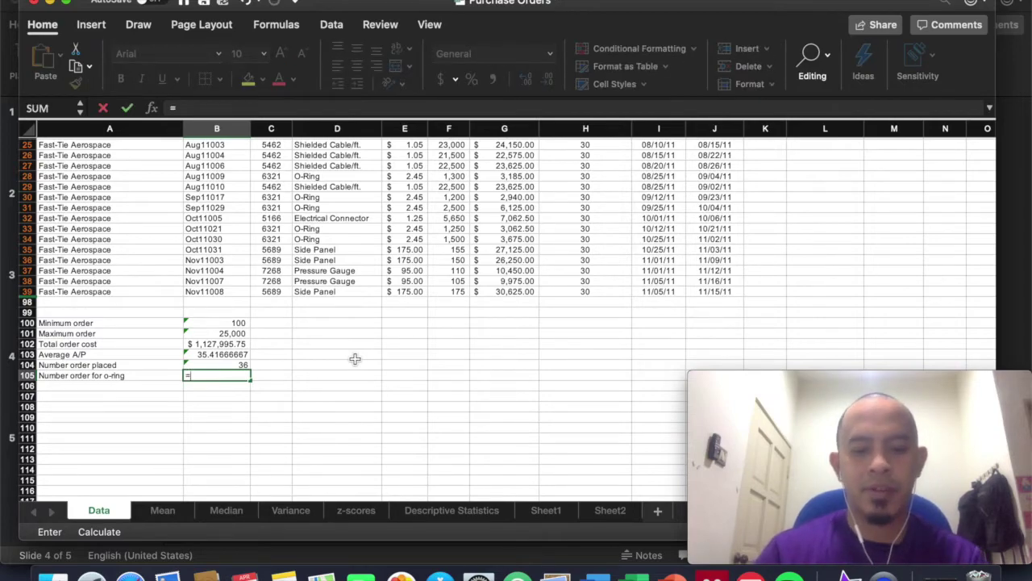
pyautogui.write('CO')
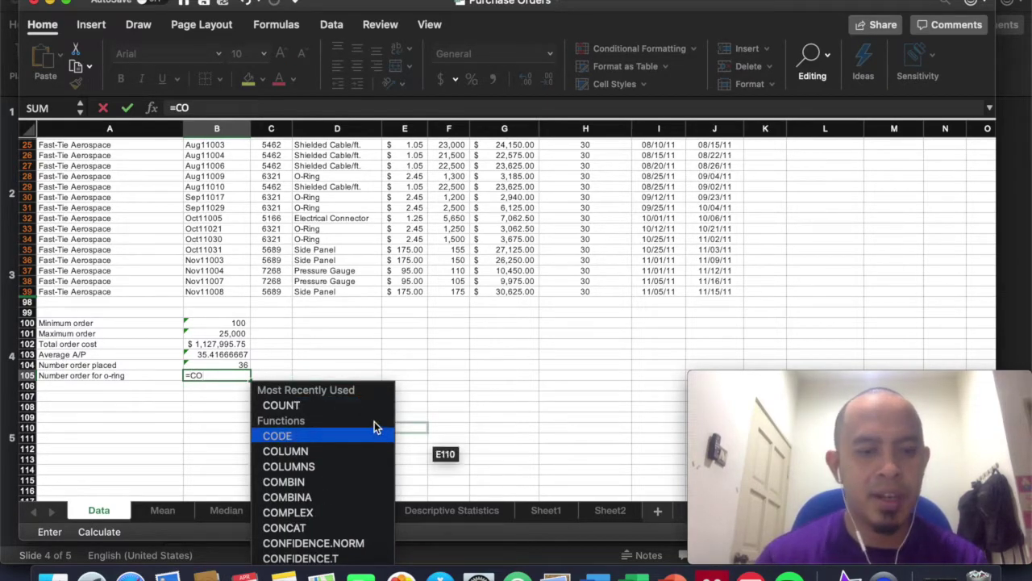
pyautogui.write('un')
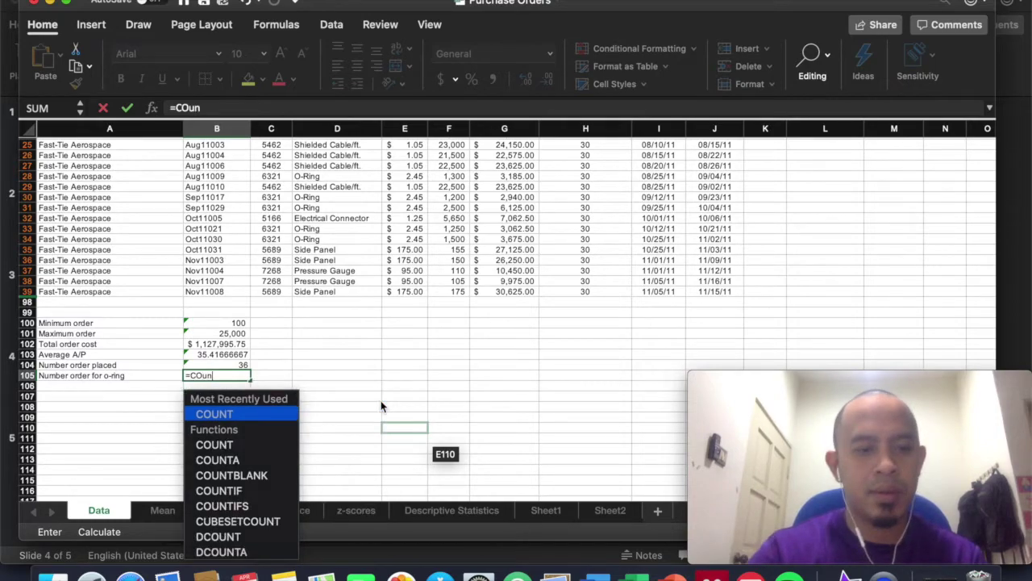
pyautogui.write('tif')
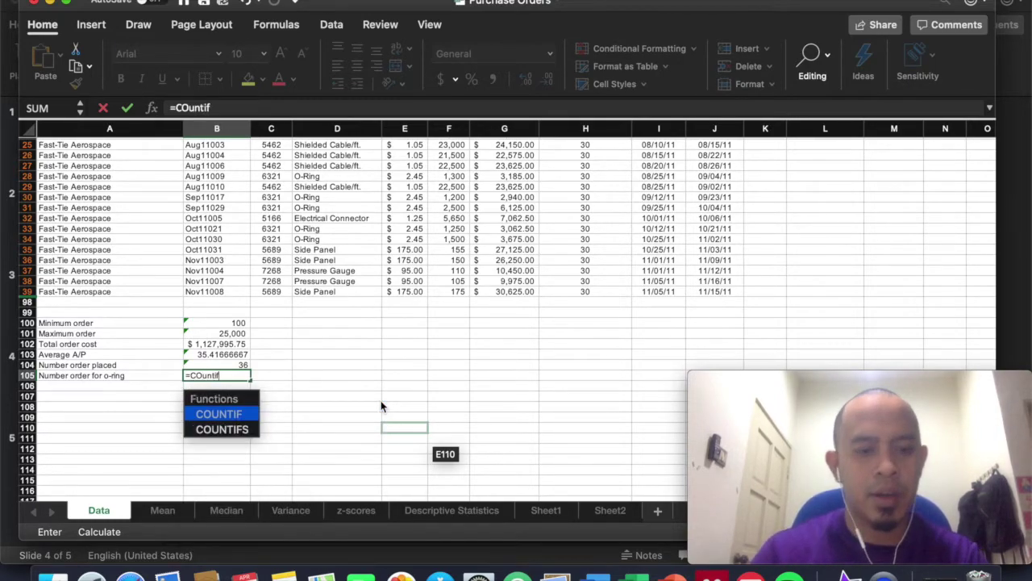
pyautogui.doubleClick(244, 420)
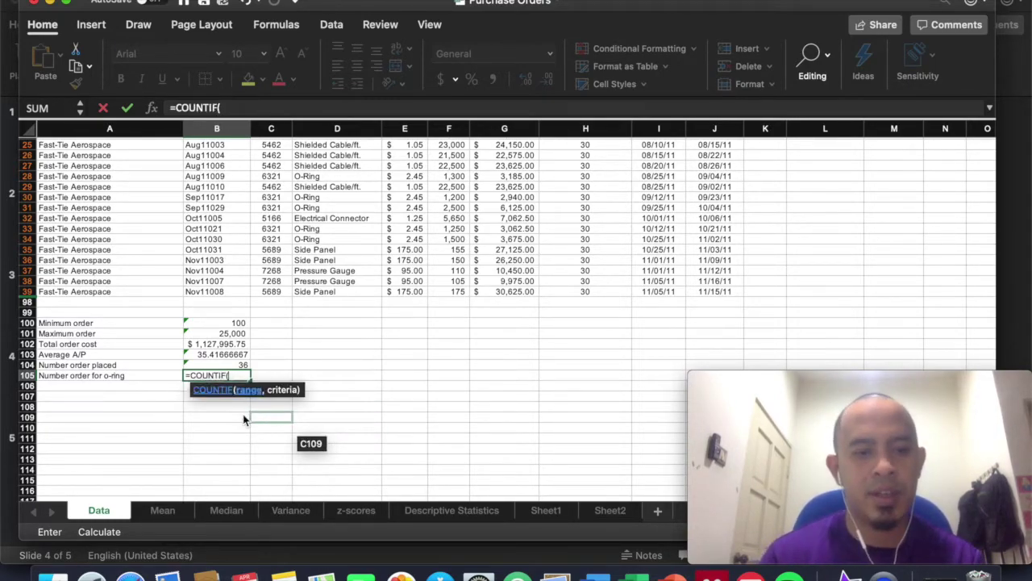
pyautogui.click(341, 291)
pyautogui.moveTo(341, 282); pyautogui.dragTo(325, 175)
pyautogui.write(',"O-Ri')
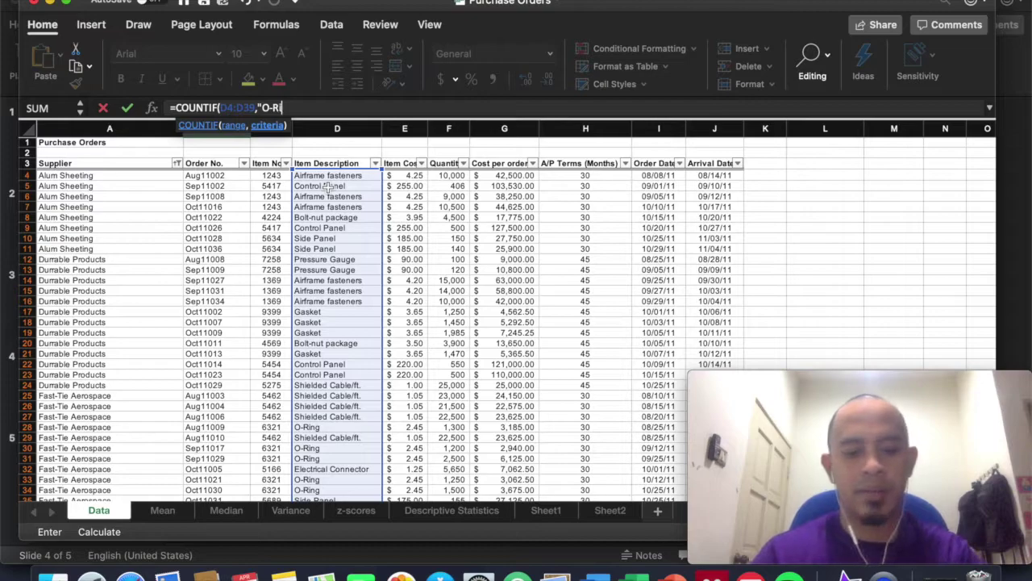
pyautogui.write('ng")')
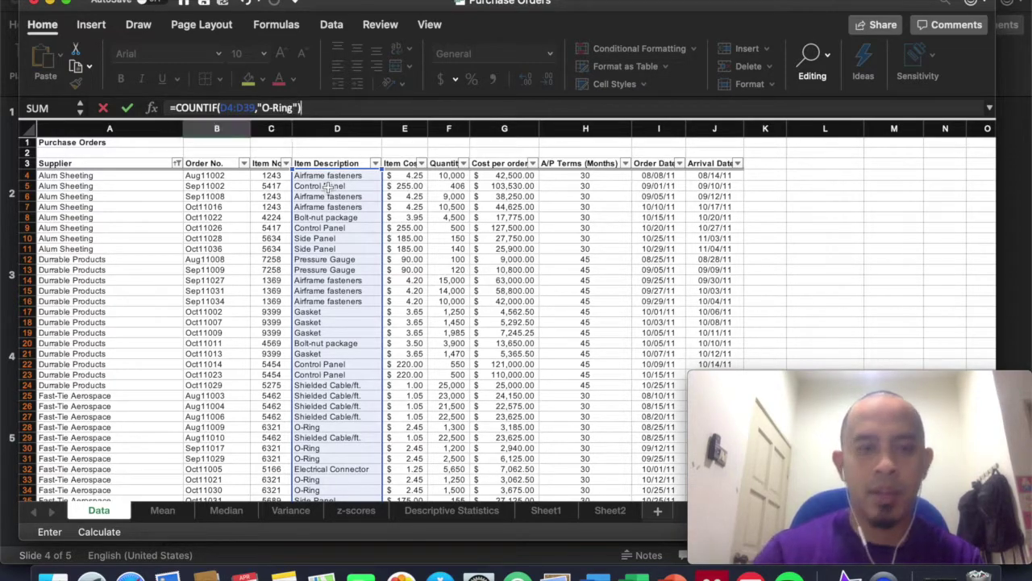
pyautogui.press('Return')
# - Switch from the PowerPoint question list back to the Purchase Orders workbook in Excel and look over the A/P Terms (Months) column
pyautogui.scroll(-5, 328, 187)
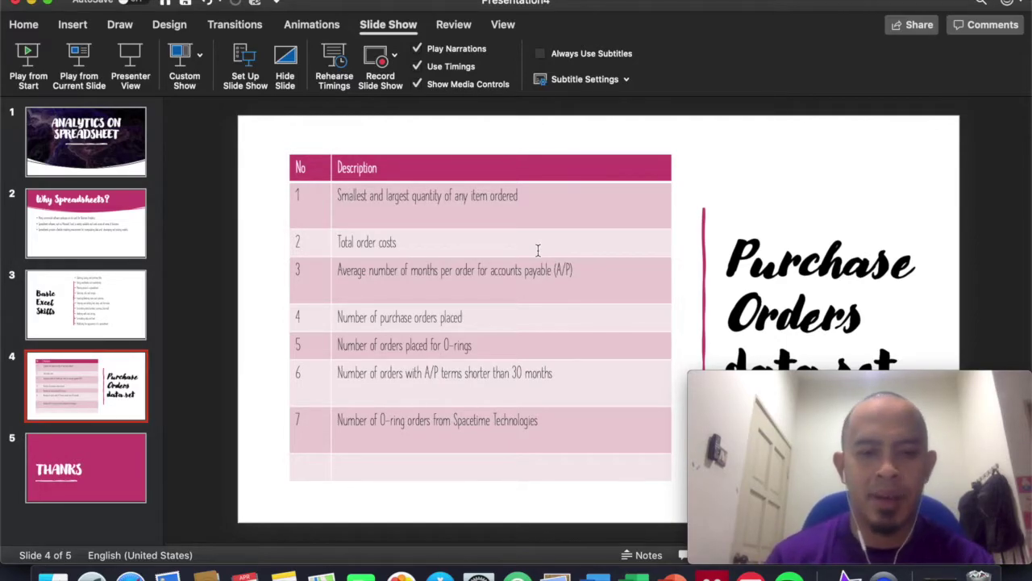
pyautogui.hotkey('ctrl', 'Up')
pyautogui.click(267, 440)
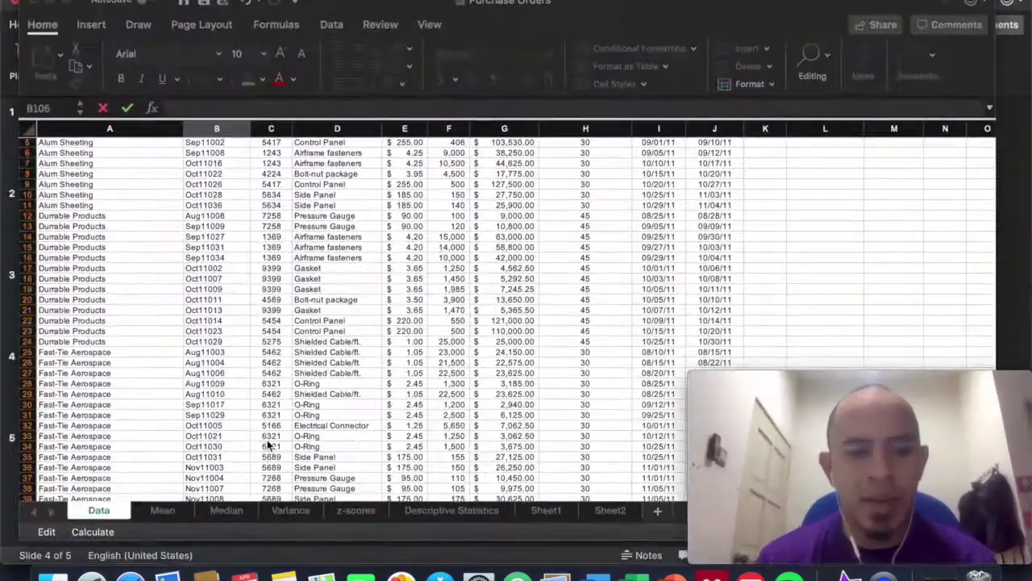
pyautogui.scroll(3, 615, 234)
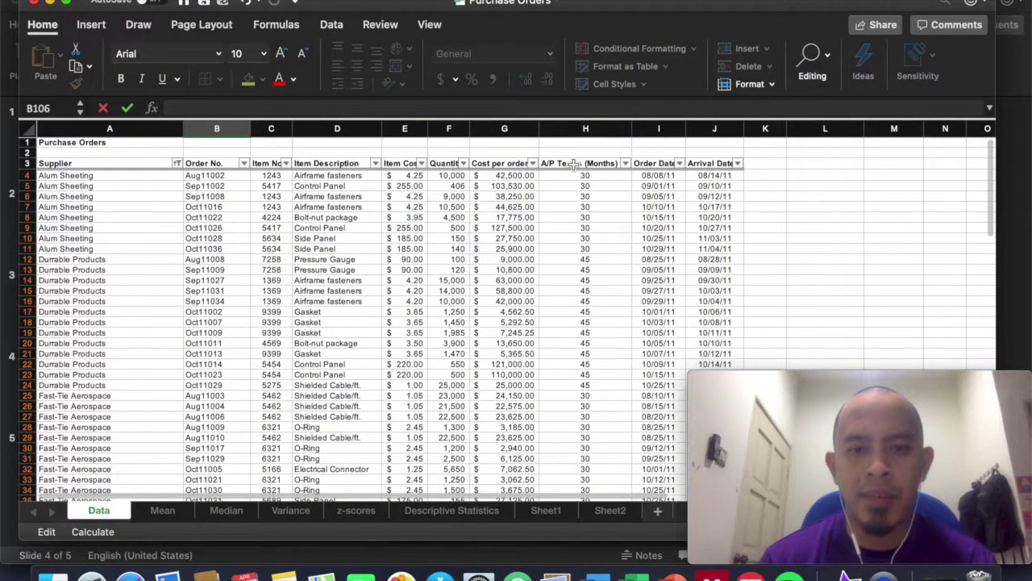
pyautogui.scroll(-5, 589, 249)
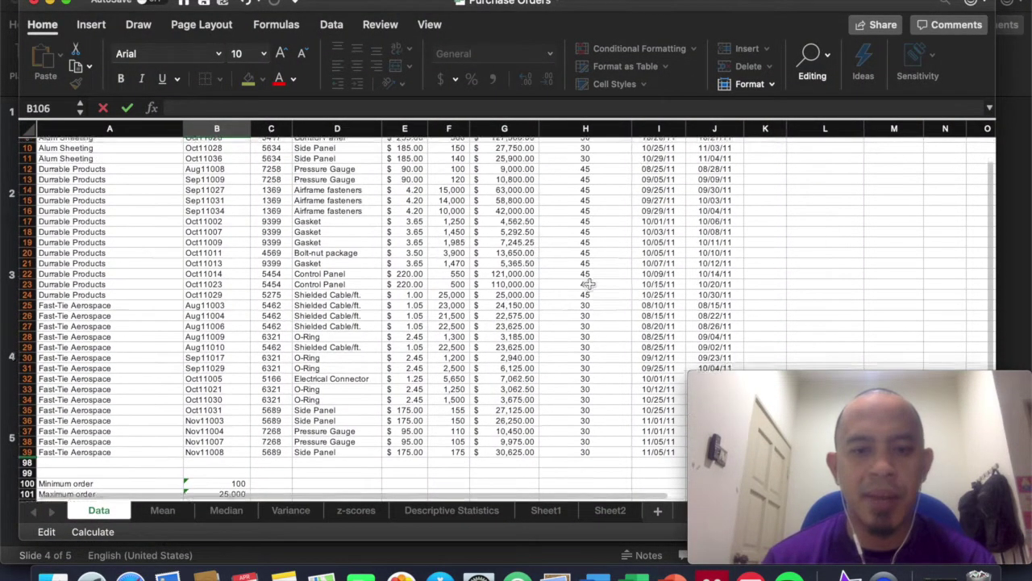
pyautogui.scroll(1, 590, 284)
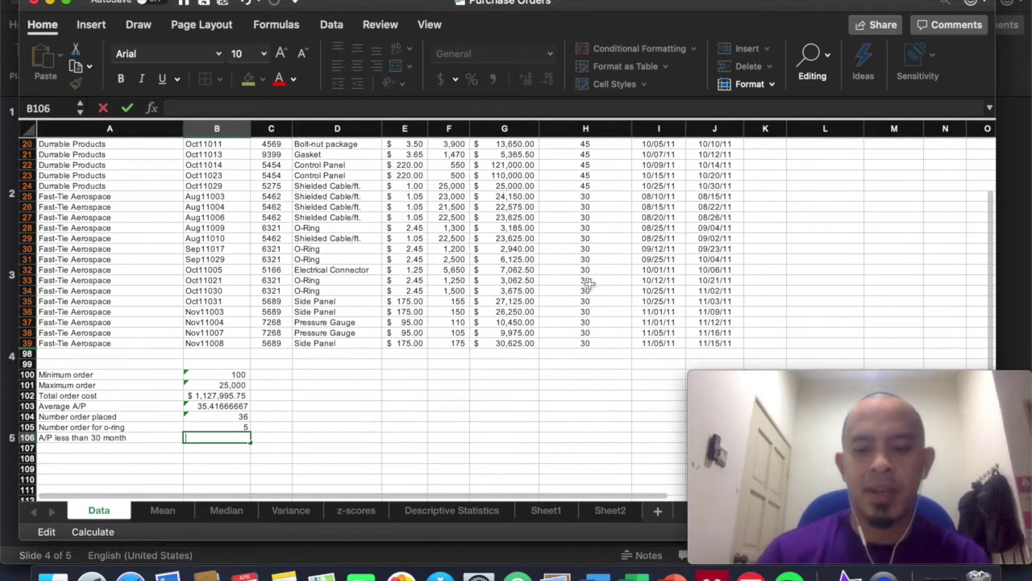
# - Start a COUNTIF formula in cell B106 with the A/P Terms range H4:H39
pyautogui.write('(')
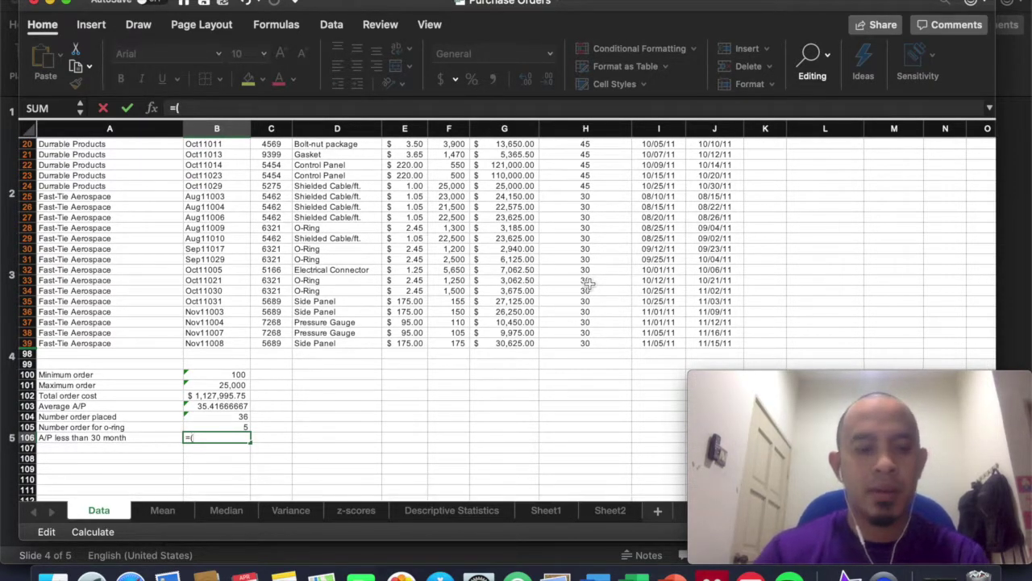
pyautogui.press('BackSpace')
pyautogui.write('Co')
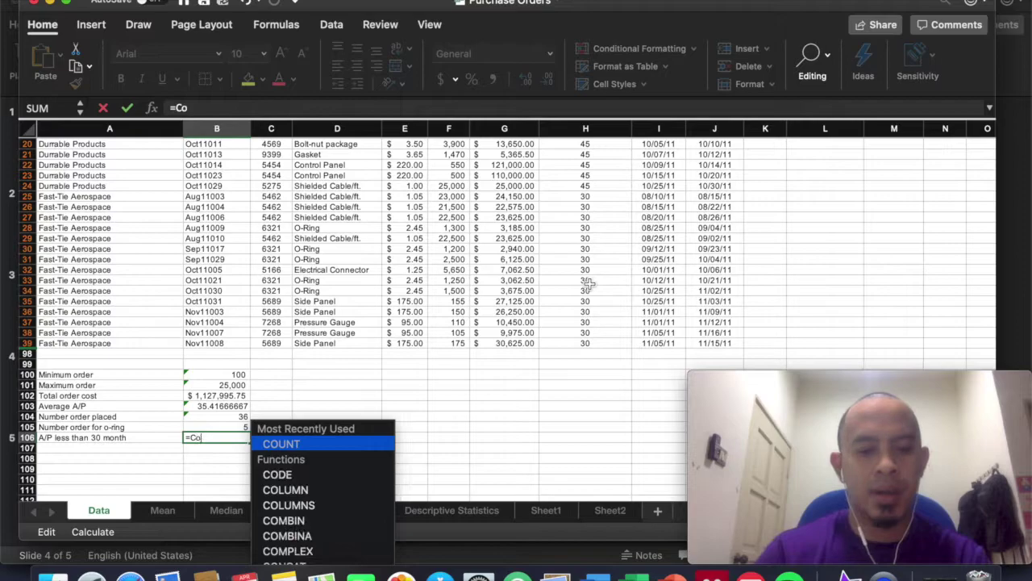
pyautogui.write('untif')
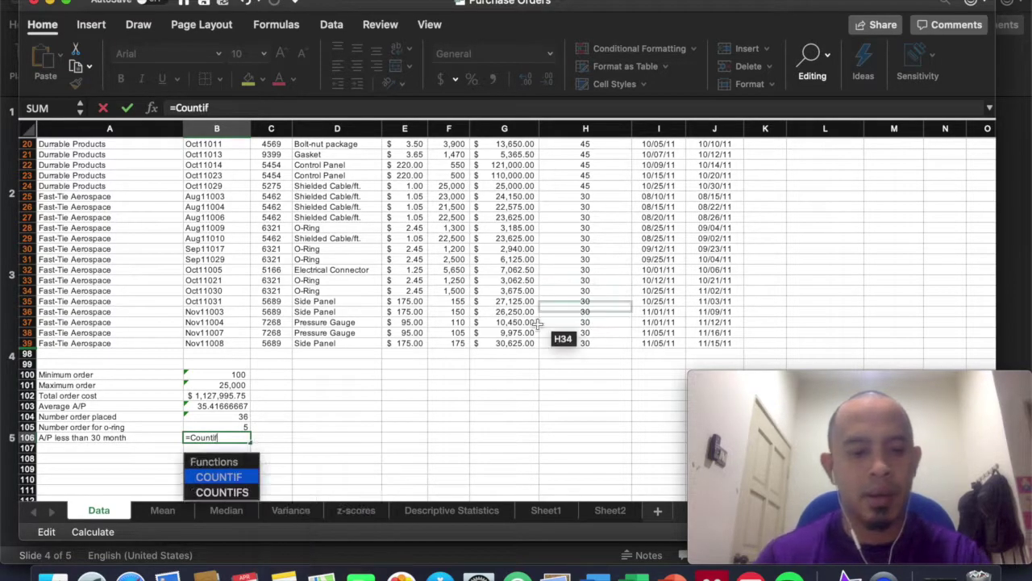
pyautogui.doubleClick(233, 477)
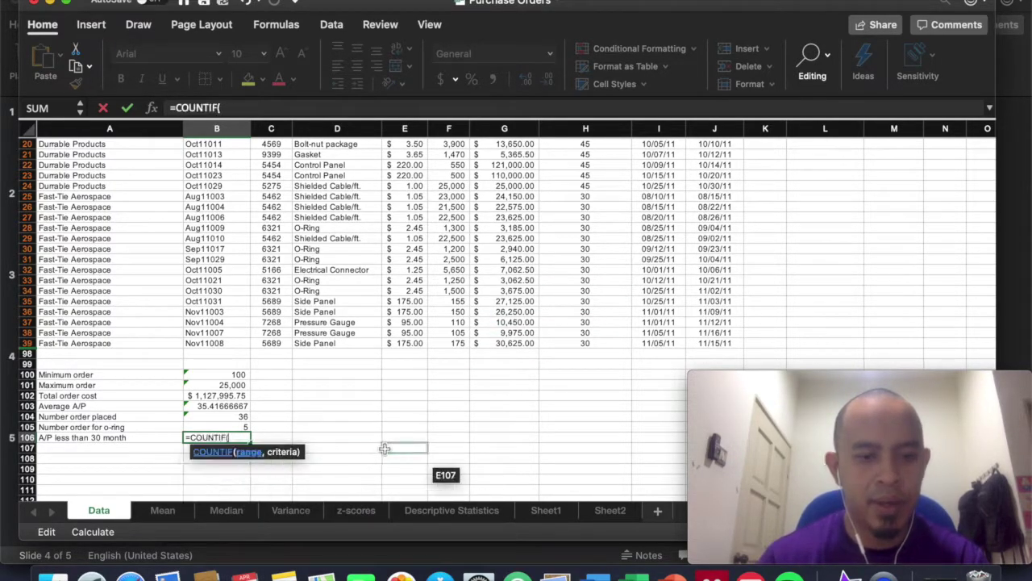
pyautogui.moveTo(586, 342); pyautogui.dragTo(595, 175)
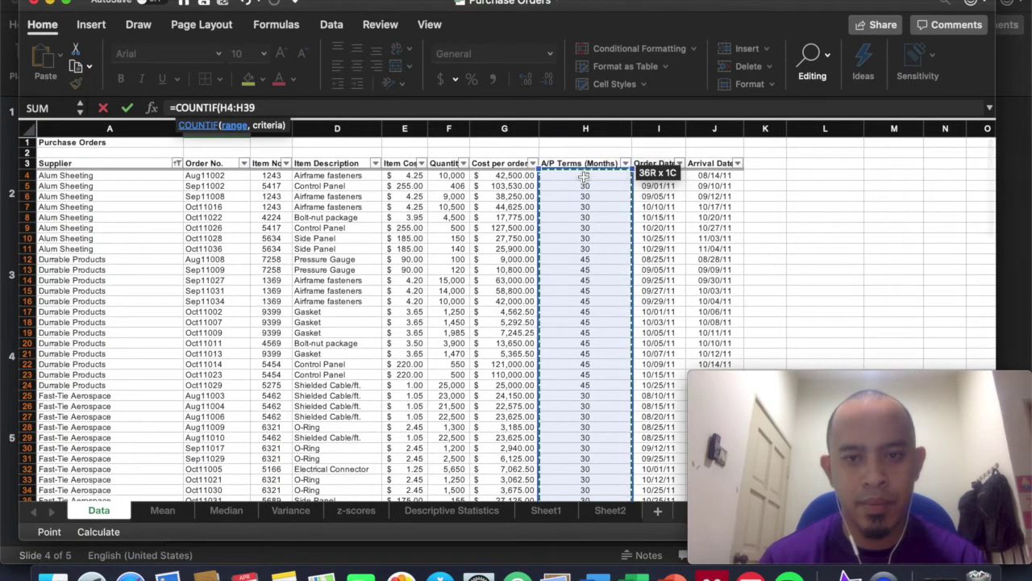
pyautogui.scroll(-2, 539, 304)
pyautogui.scroll(-5, 539, 304)
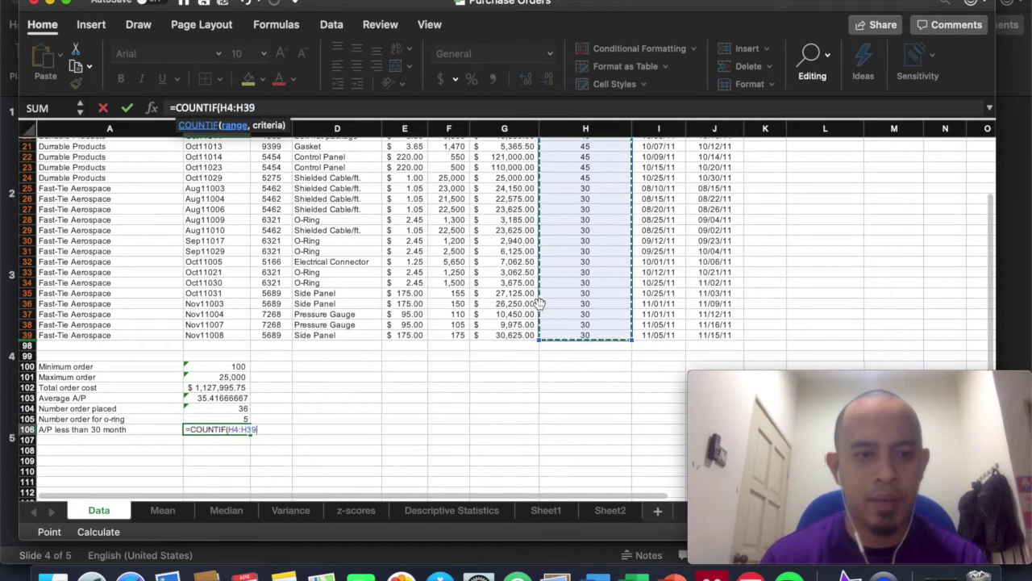
pyautogui.doubleClick(281, 107)
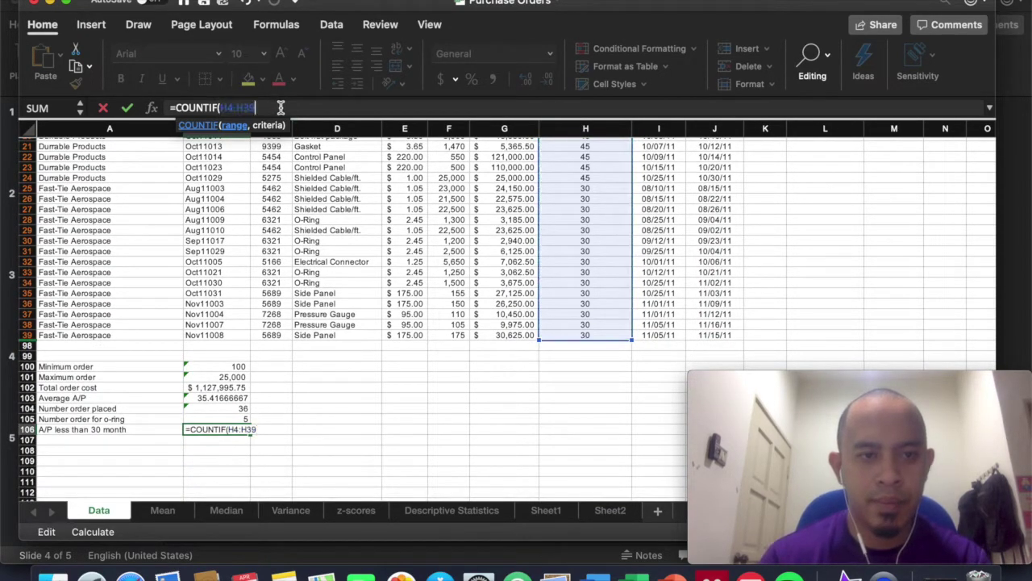
pyautogui.write(',')
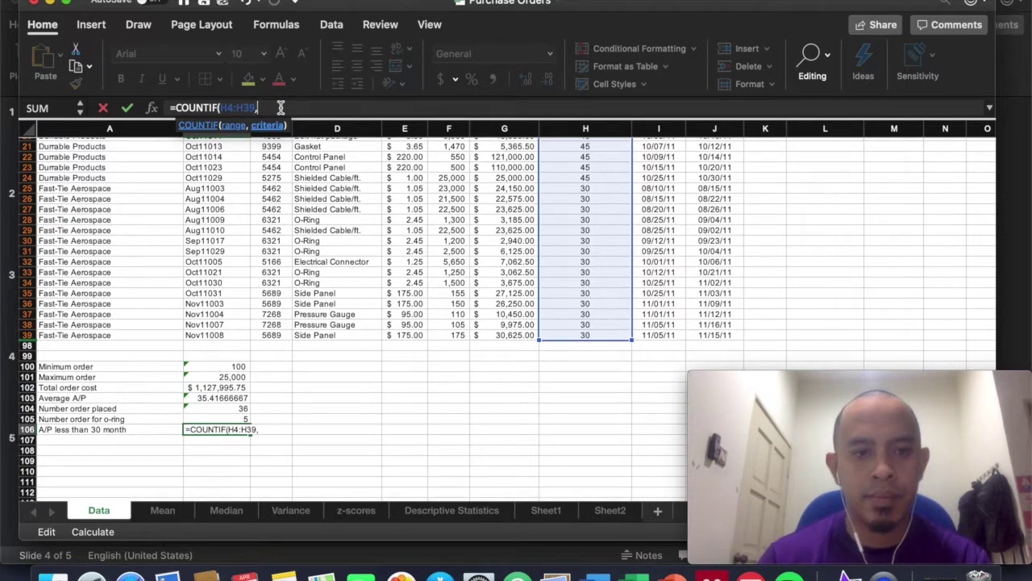
# - Complete the COUNTIF formula in B106 with the criterion "<30" so it reads =COUNTIF(H4:H39,"<30")
pyautogui.hotkey('ctrl', 'Up')
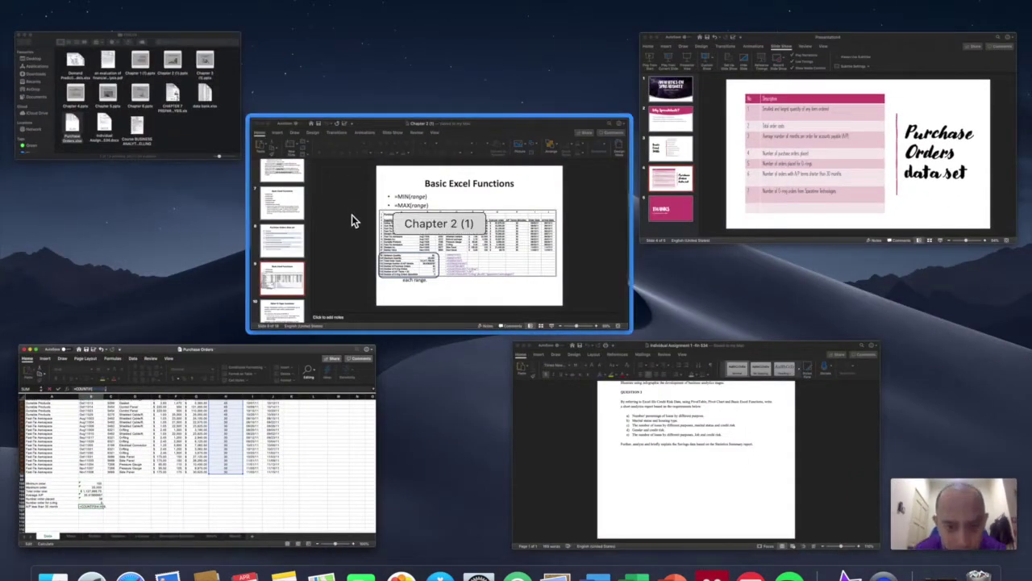
pyautogui.click(305, 450)
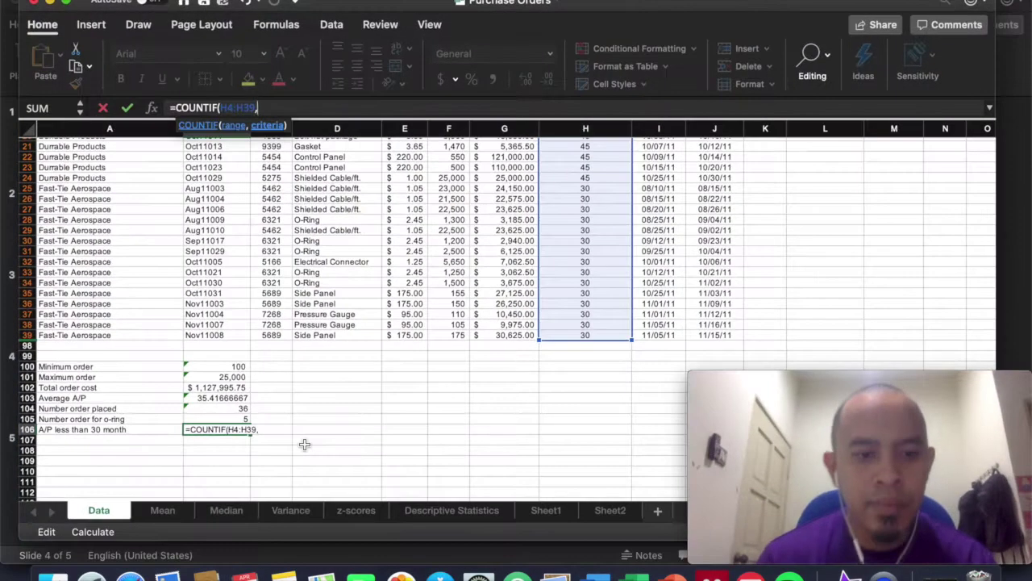
pyautogui.write('"')
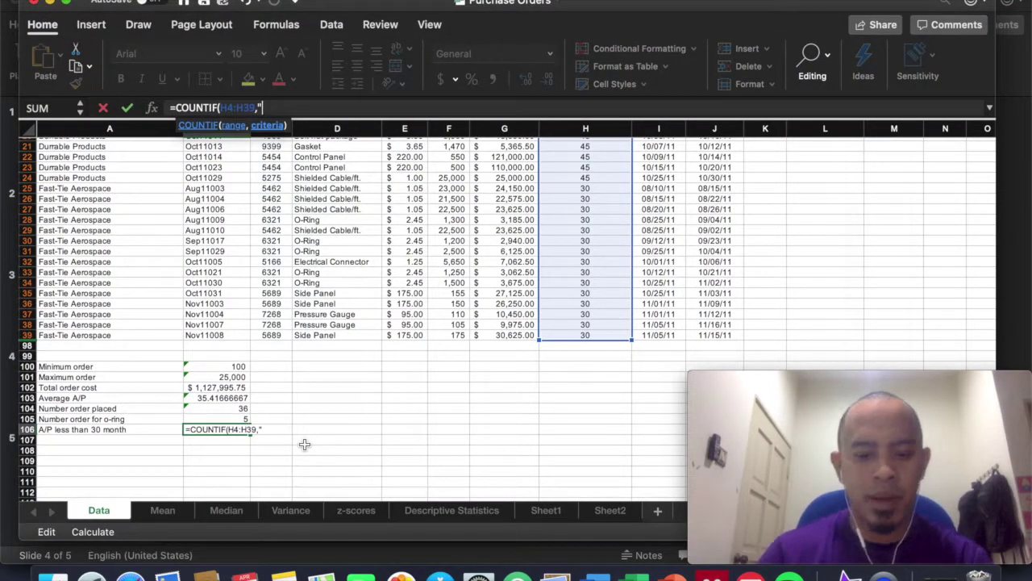
pyautogui.write('<')
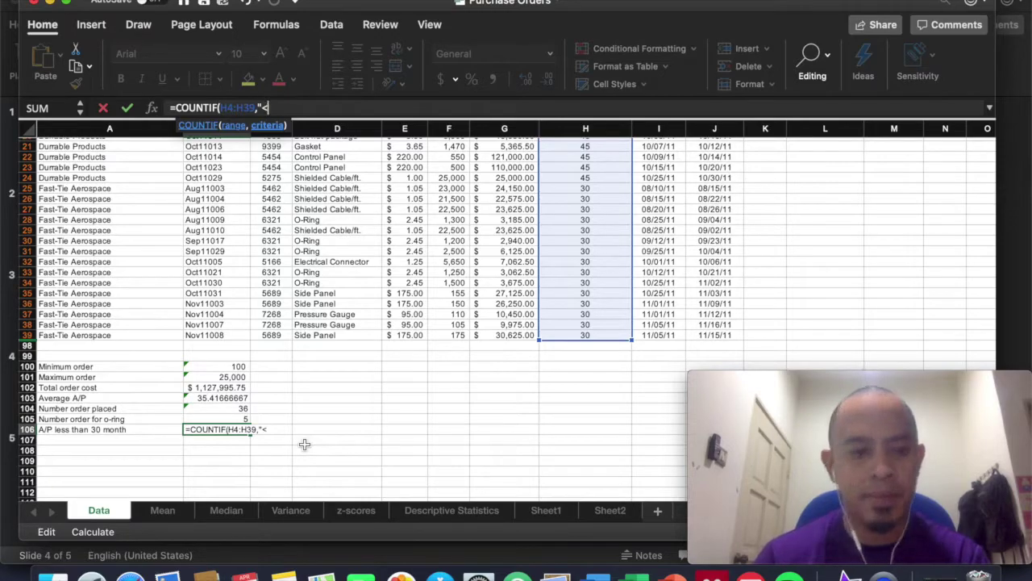
pyautogui.write('30')
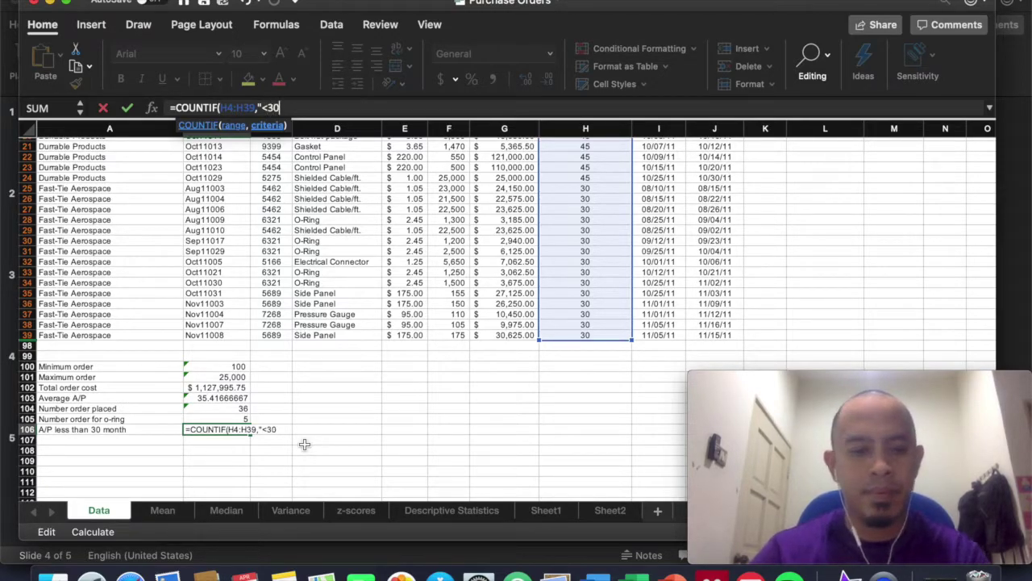
pyautogui.write('")')
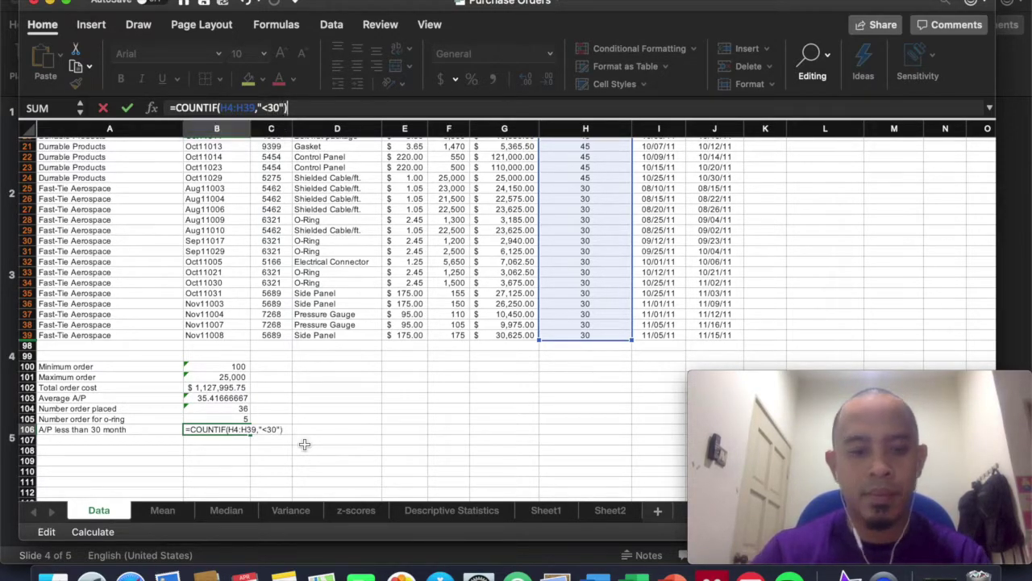
pyautogui.press('Return')
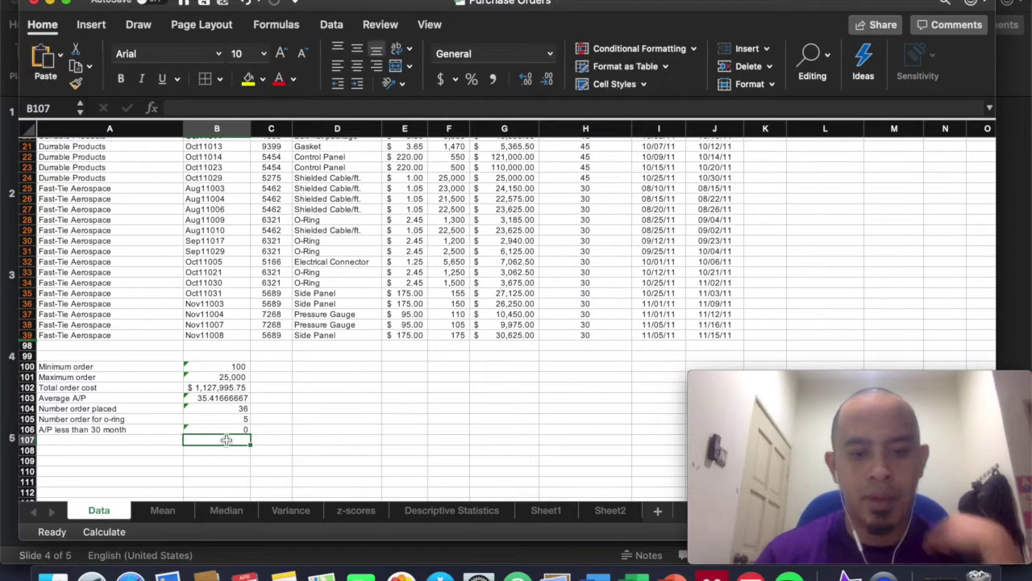
# - Look over the A/P Terms (Months) column, then switch to PowerPoint to read the remaining question on the Purchase Orders data set slide
pyautogui.scroll(6, 599, 371)
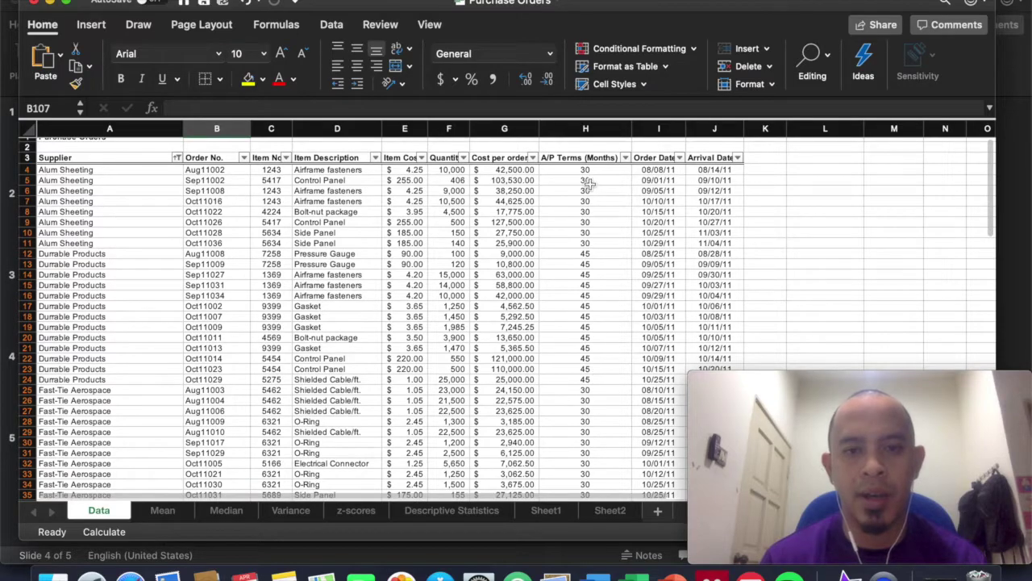
pyautogui.scroll(-2, 593, 355)
pyautogui.scroll(-3, 593, 354)
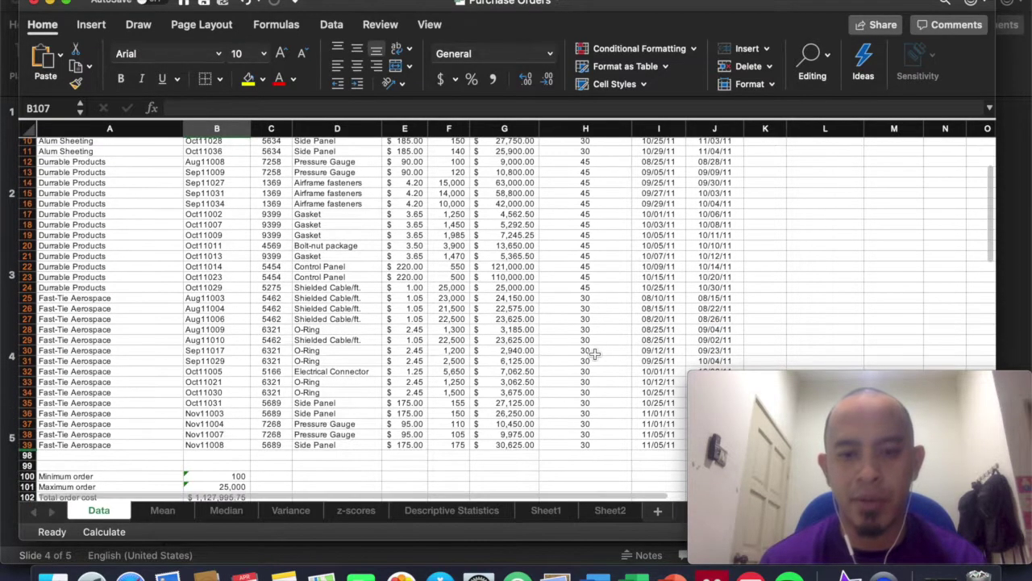
pyautogui.scroll(4, 591, 335)
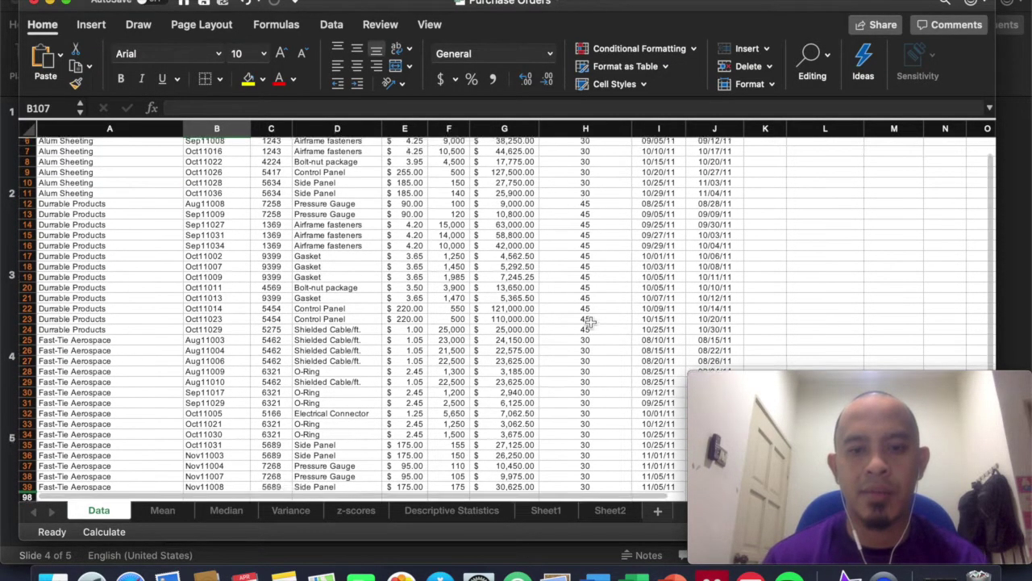
pyautogui.scroll(-4, 590, 323)
pyautogui.scroll(-2, 590, 321)
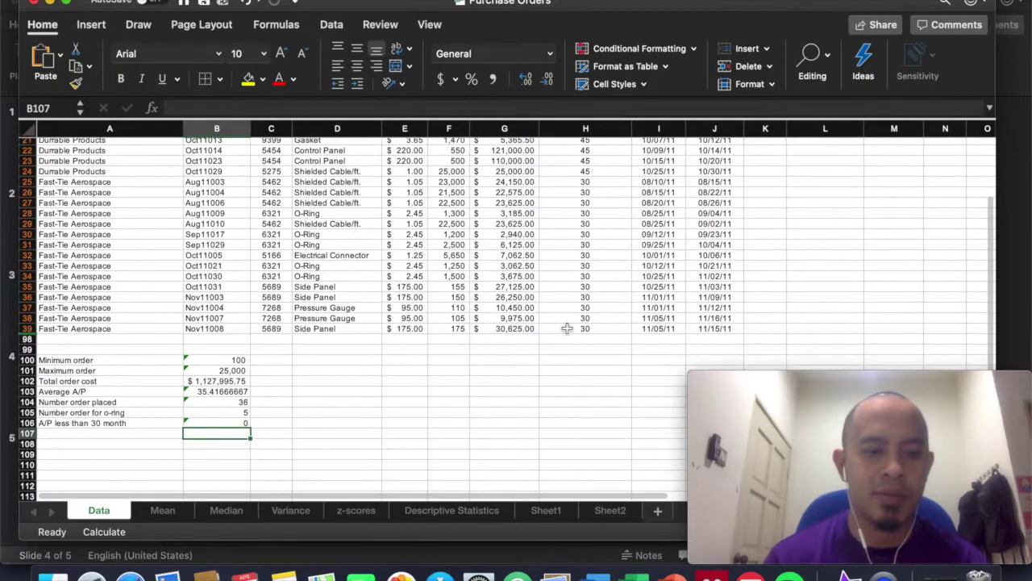
pyautogui.hotkey('ctrl', 'Up')
pyautogui.click(498, 279)
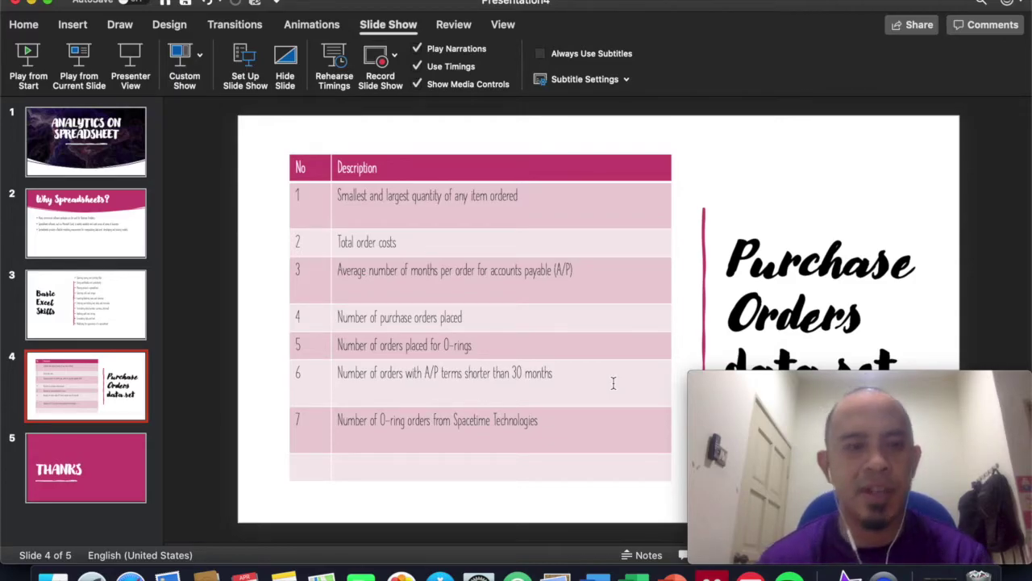
# - Return to the Purchase Orders workbook in Excel and label cell A107 "O-ring from spacetime"
pyautogui.hotkey('ctrl', 'Up')
pyautogui.click(260, 476)
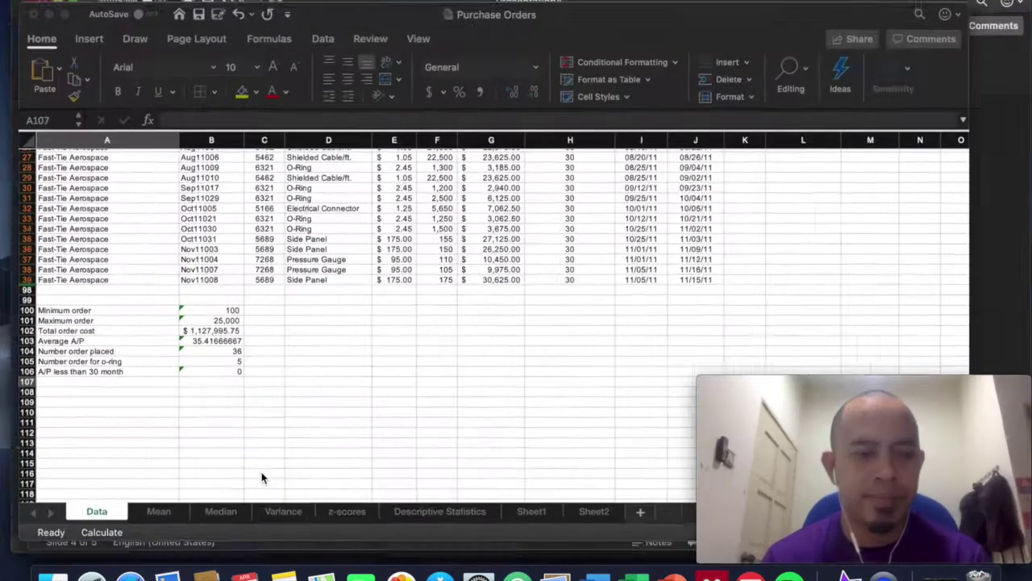
pyautogui.write('O-ring ')
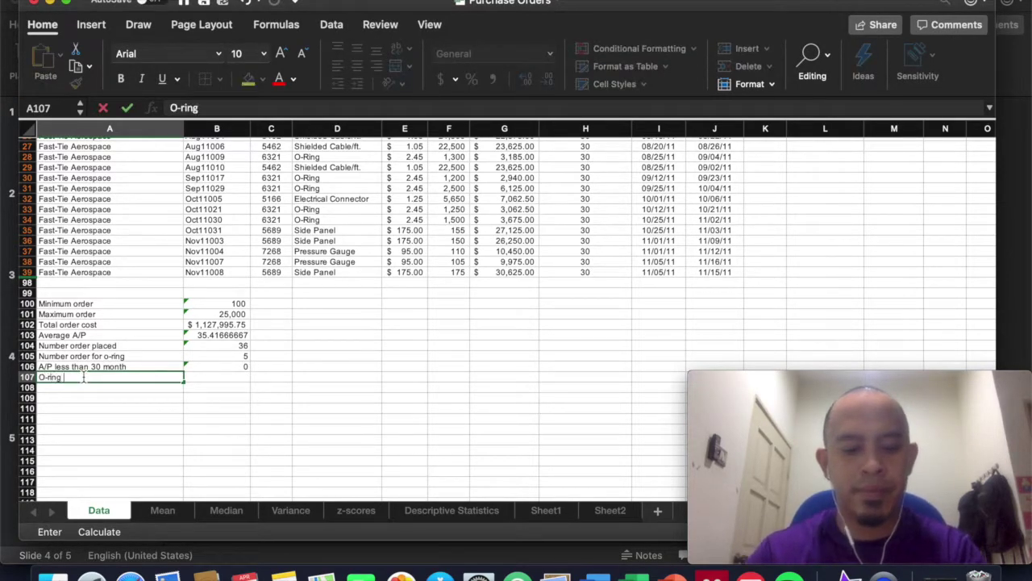
pyautogui.write('from spa')
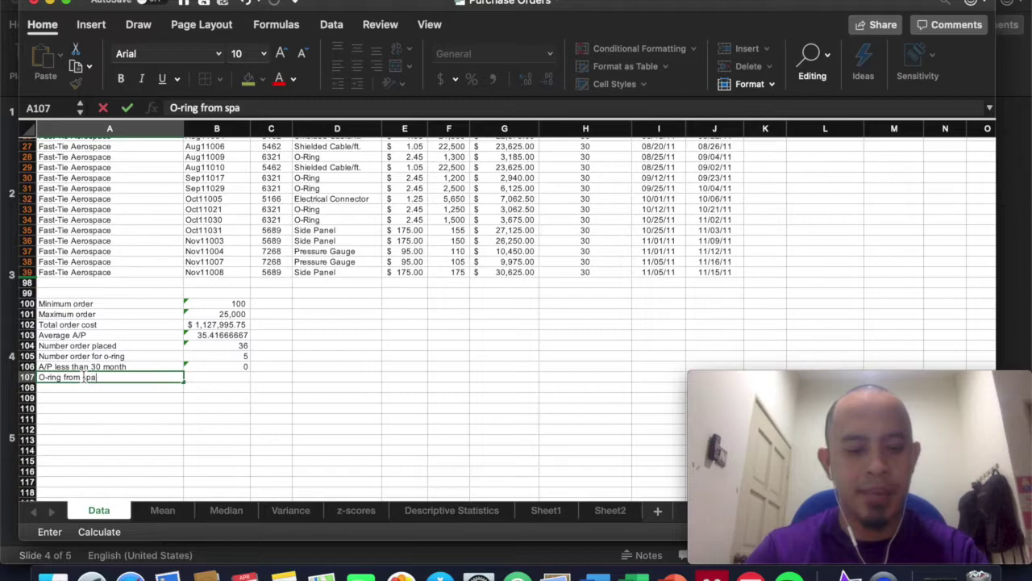
pyautogui.write('cetime')
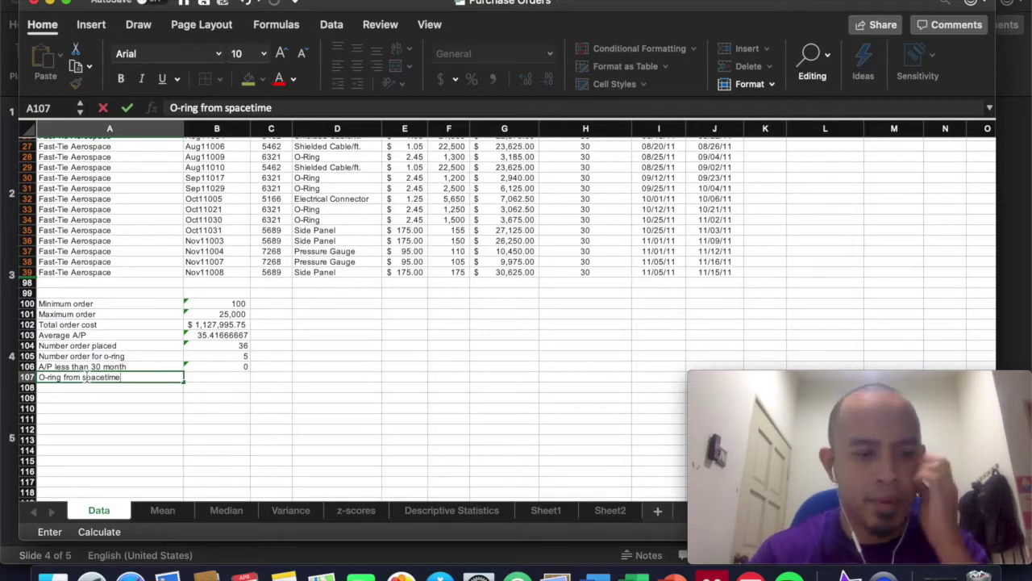
# - Start a COUNTIFS formula in cell B107 with the Item Description range D4:D39 as the first criteria range
pyautogui.click(225, 379)
pyautogui.write('=')
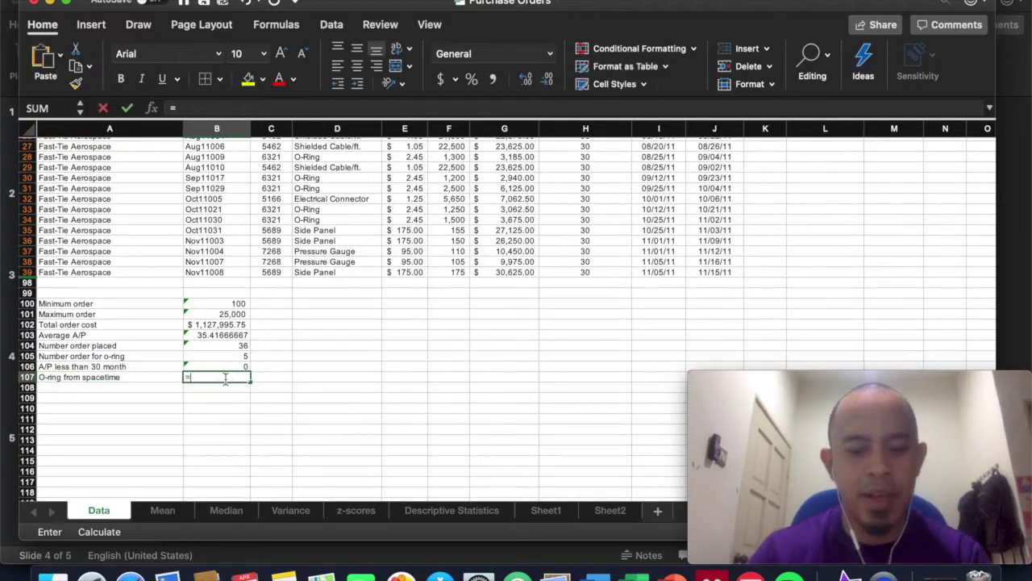
pyautogui.write('COUN')
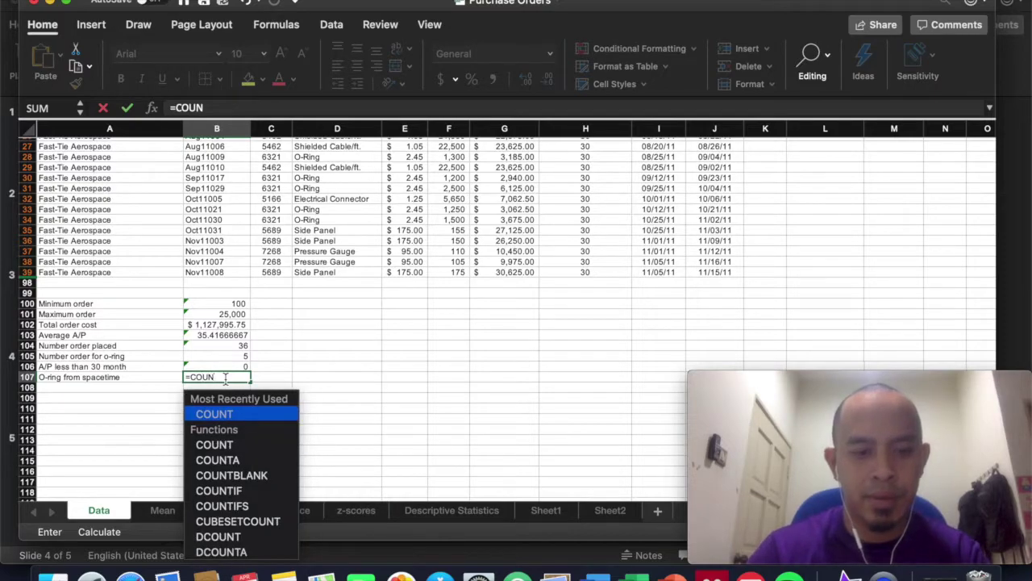
pyautogui.write('TIF')
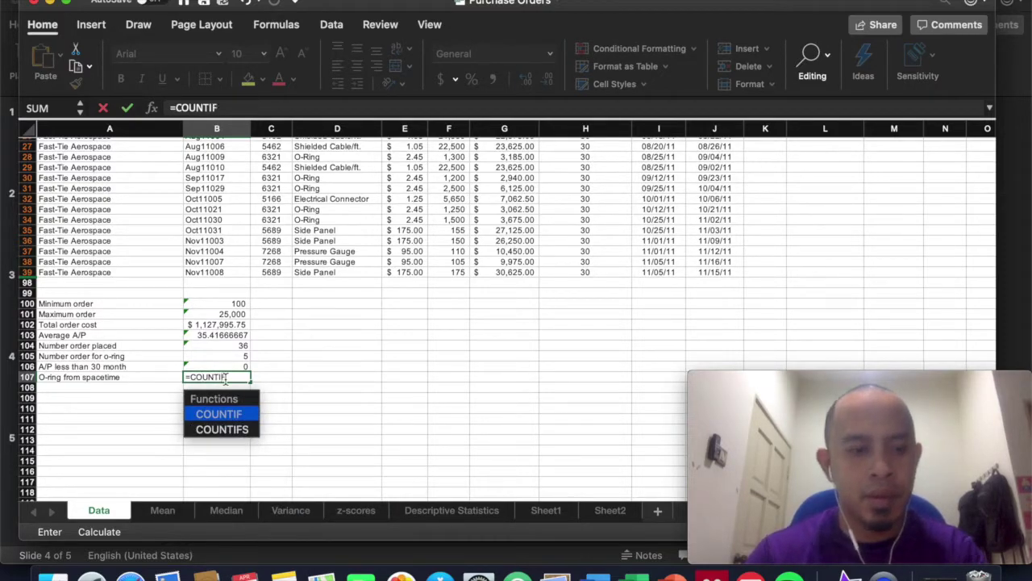
pyautogui.write('S')
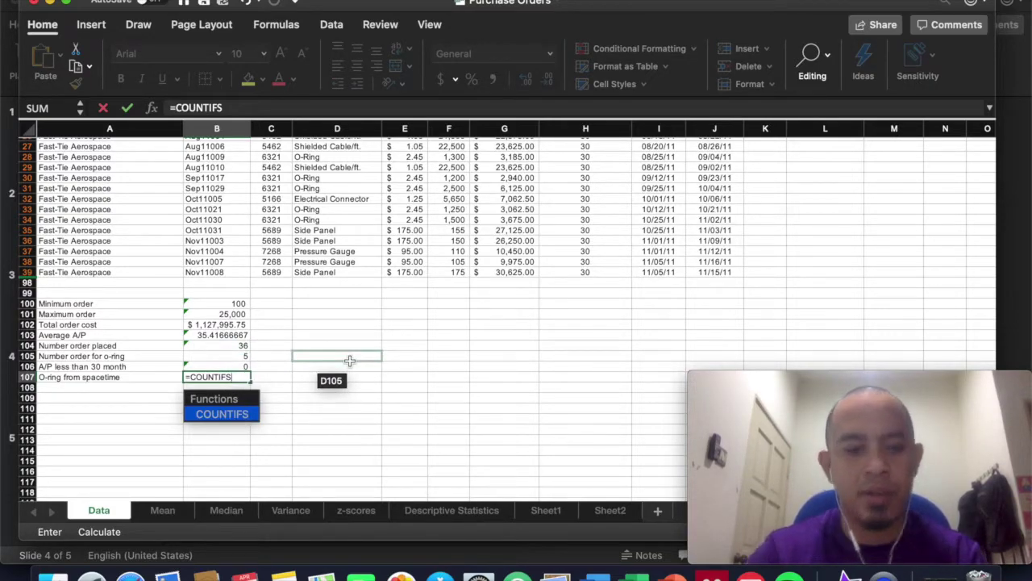
pyautogui.write('(')
pyautogui.moveTo(340, 274); pyautogui.dragTo(323, 174)
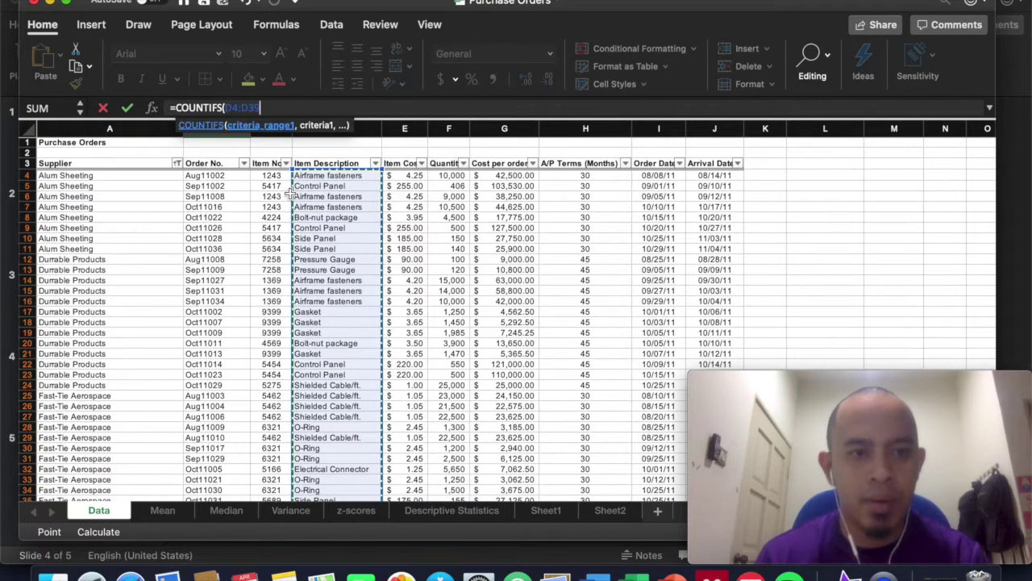
# - Add "O-Ring" as the first criterion of the COUNTIFS formula in B107
pyautogui.write(',"')
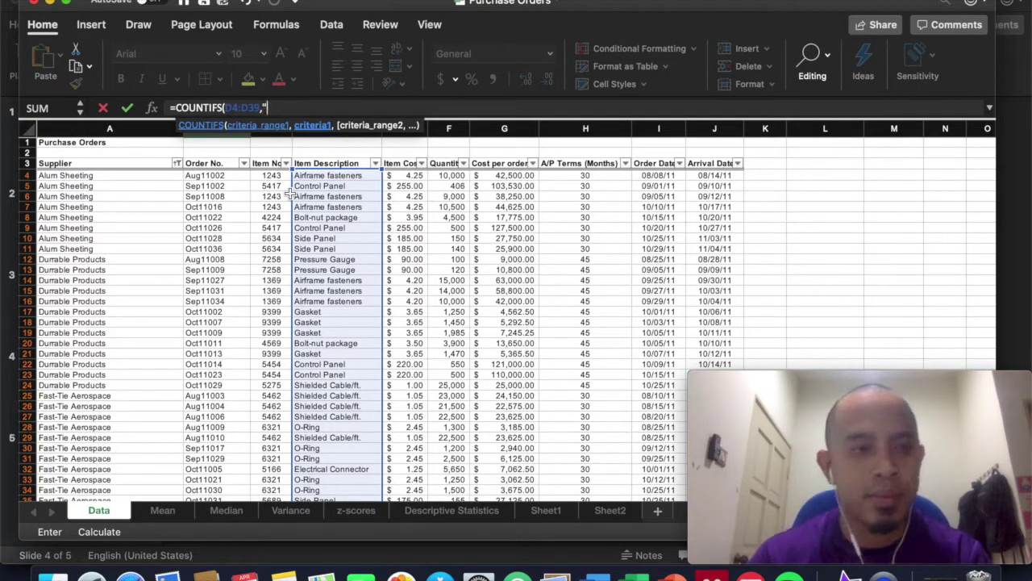
pyautogui.write('O-R')
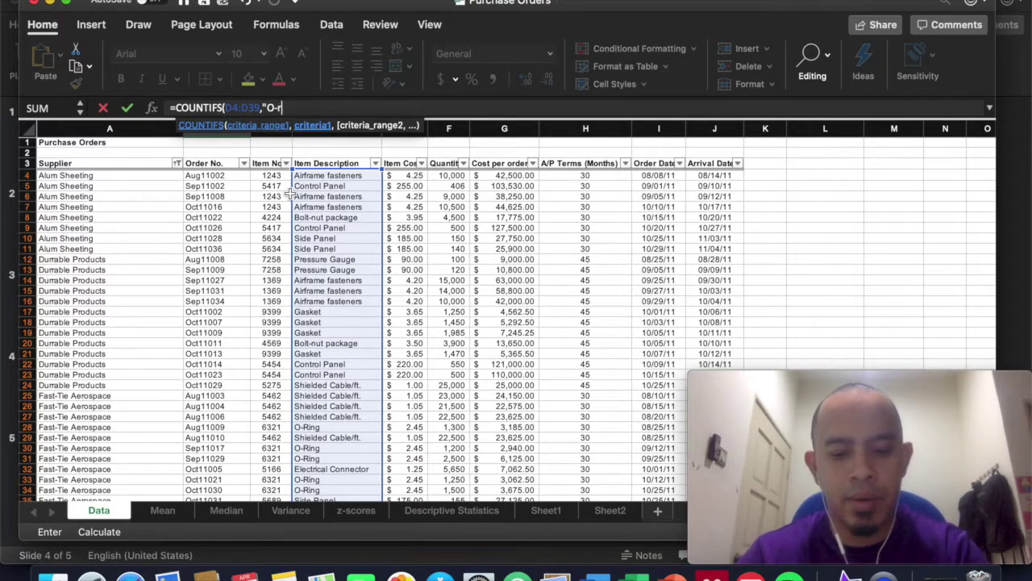
pyautogui.press('BackSpace')
pyautogui.write('Ri')
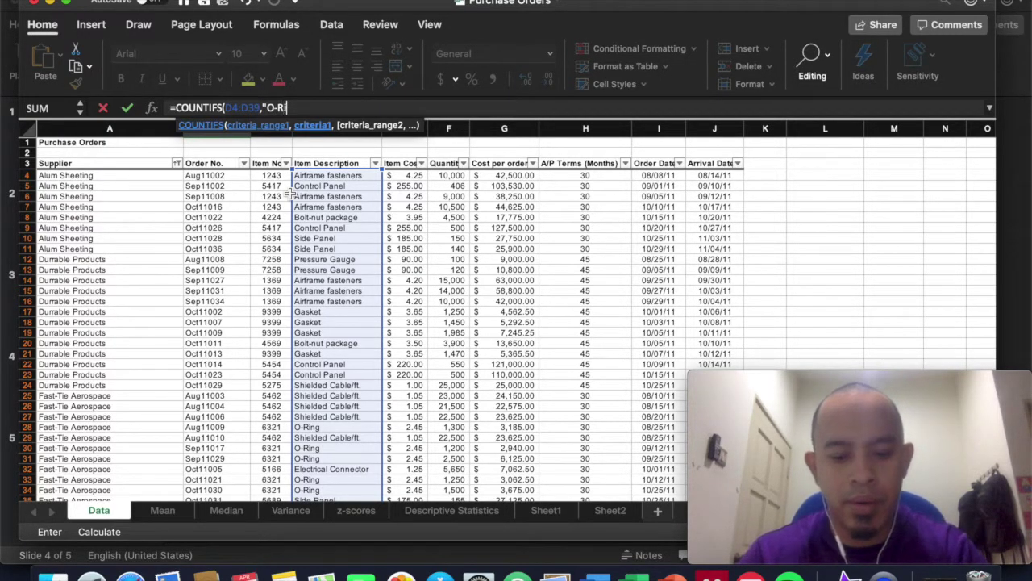
pyautogui.write('ng",')
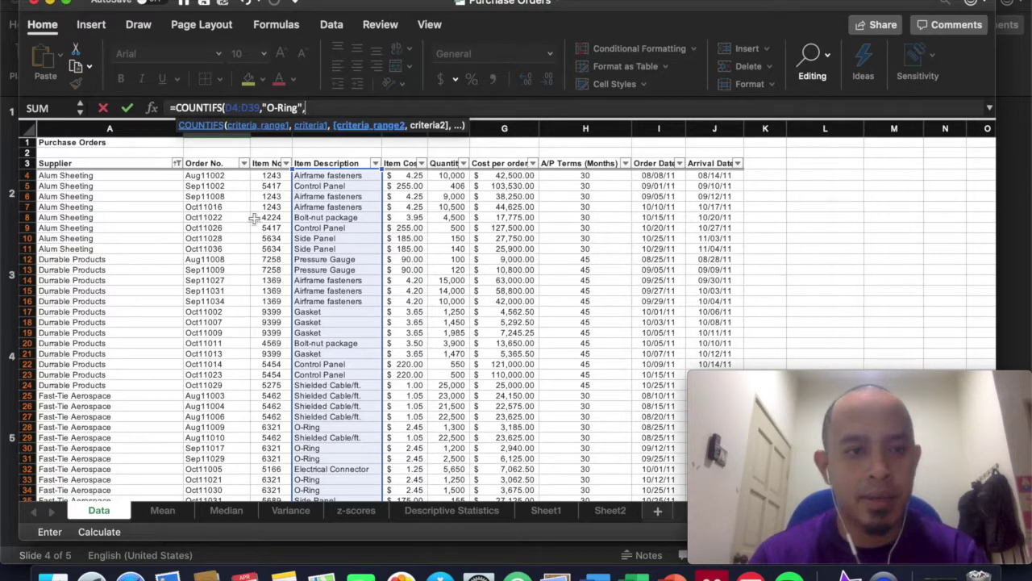
# - Complete the COUNTIFS formula in B107 with the Supplier range A4:A39 and the criterion "Spacetime Technologies"
pyautogui.moveTo(103, 175); pyautogui.dragTo(123, 479)
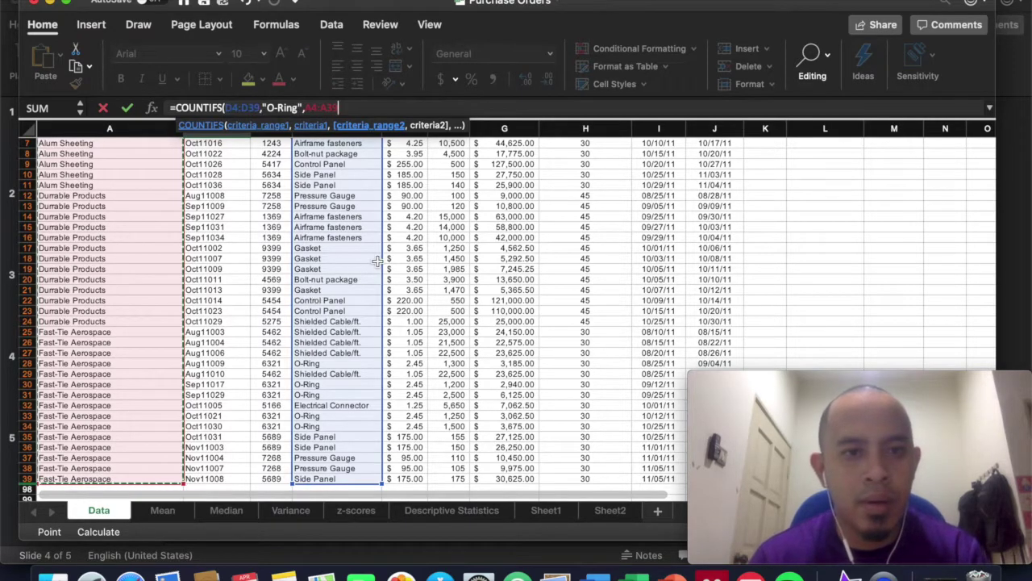
pyautogui.write(',"')
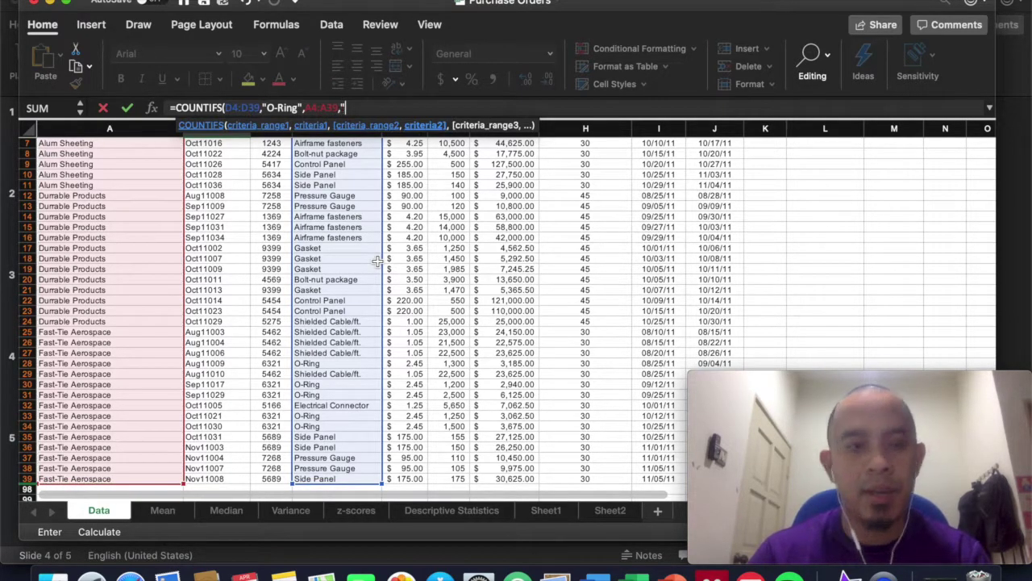
pyautogui.write('Spa')
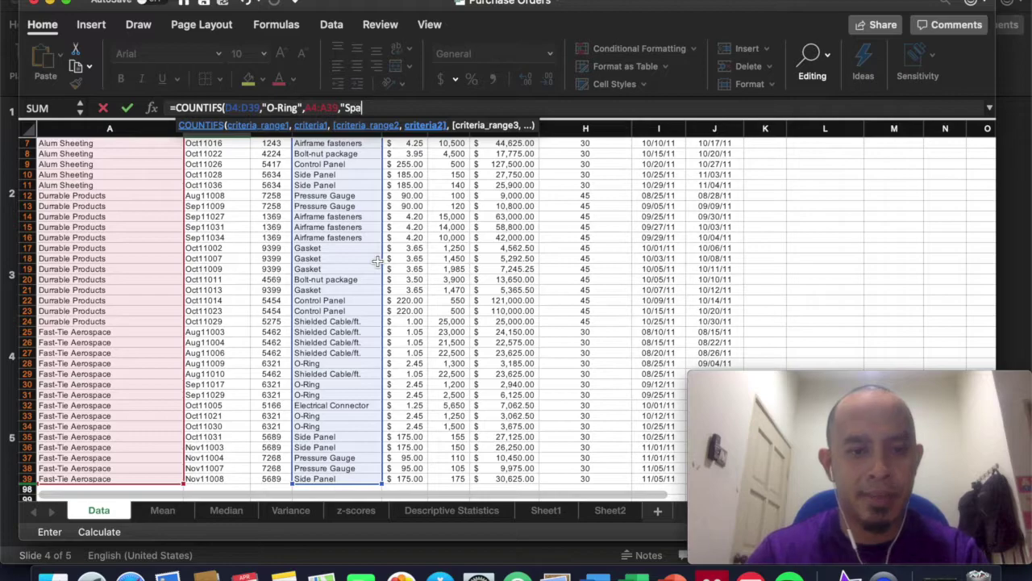
pyautogui.write('cetime ')
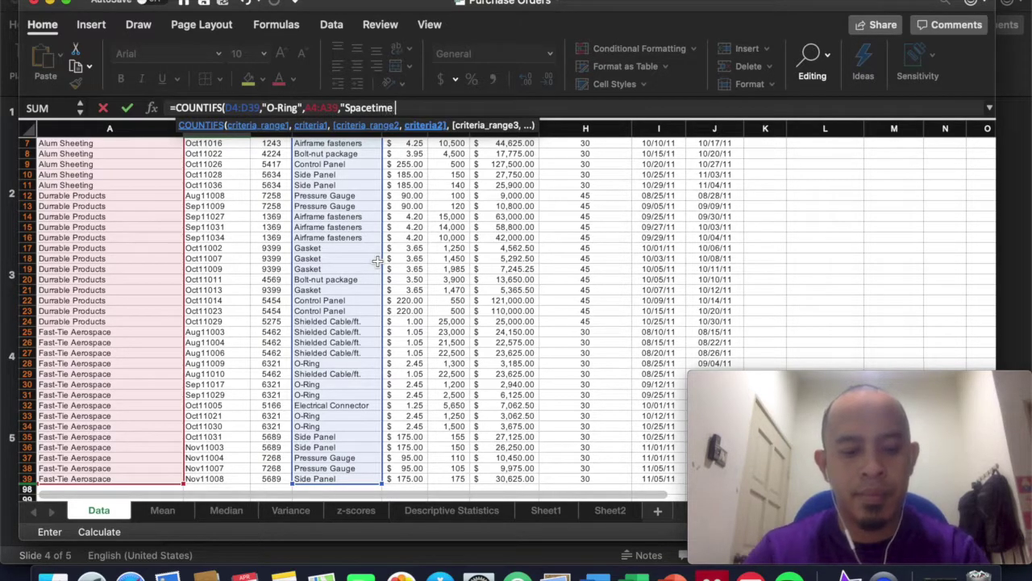
pyautogui.write('Technol')
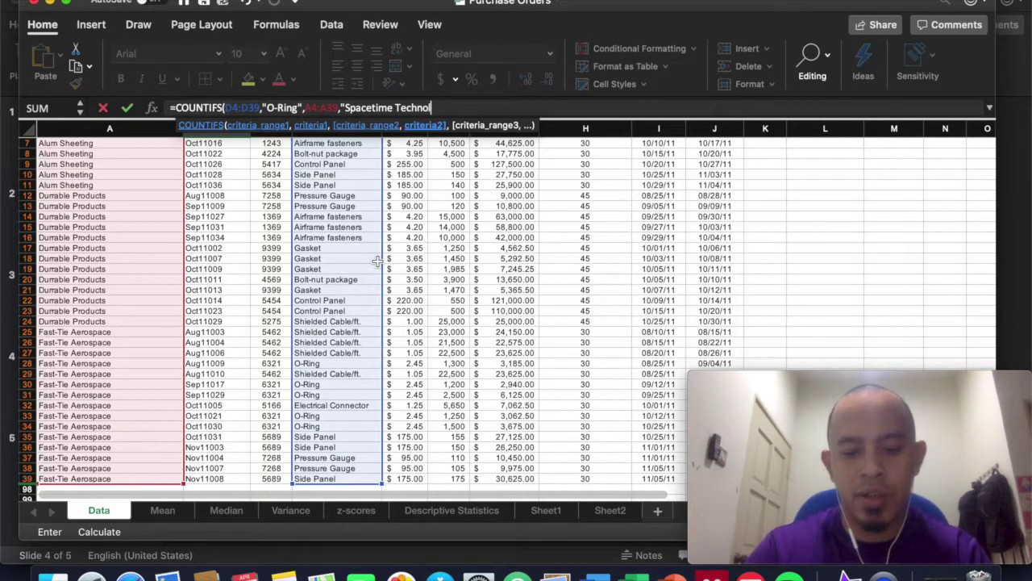
pyautogui.write('ogies')
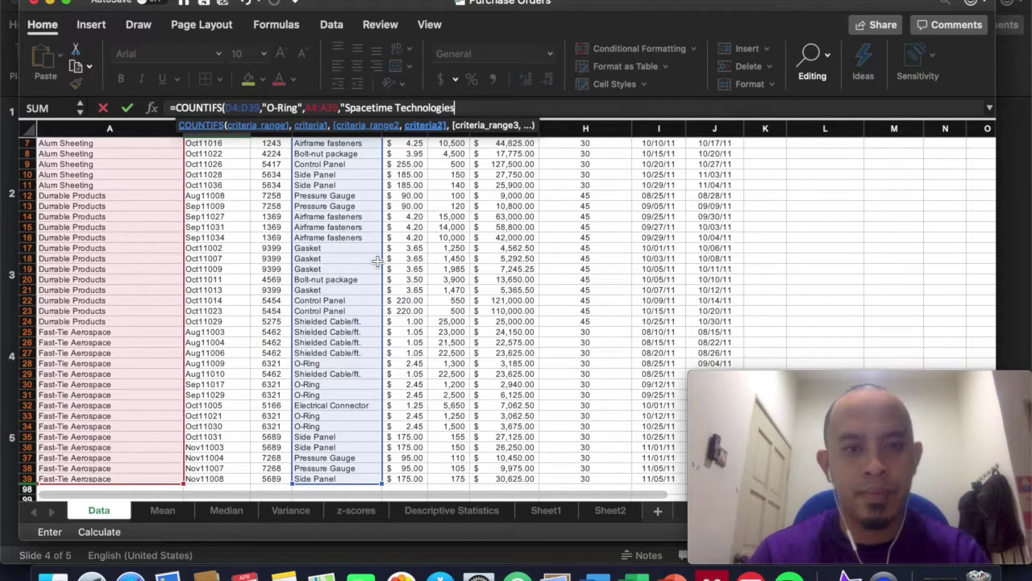
pyautogui.write('")')
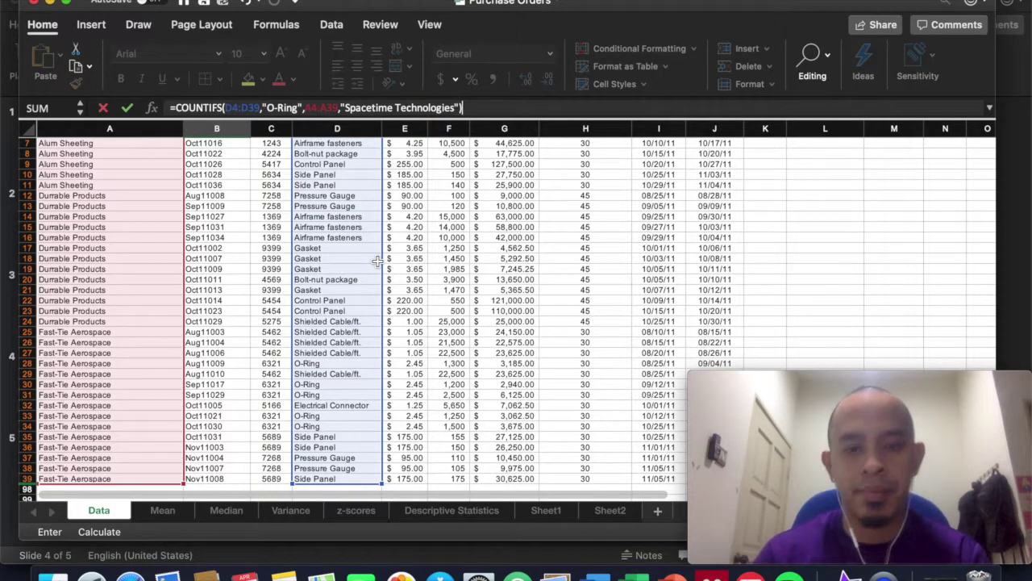
pyautogui.press('Return')
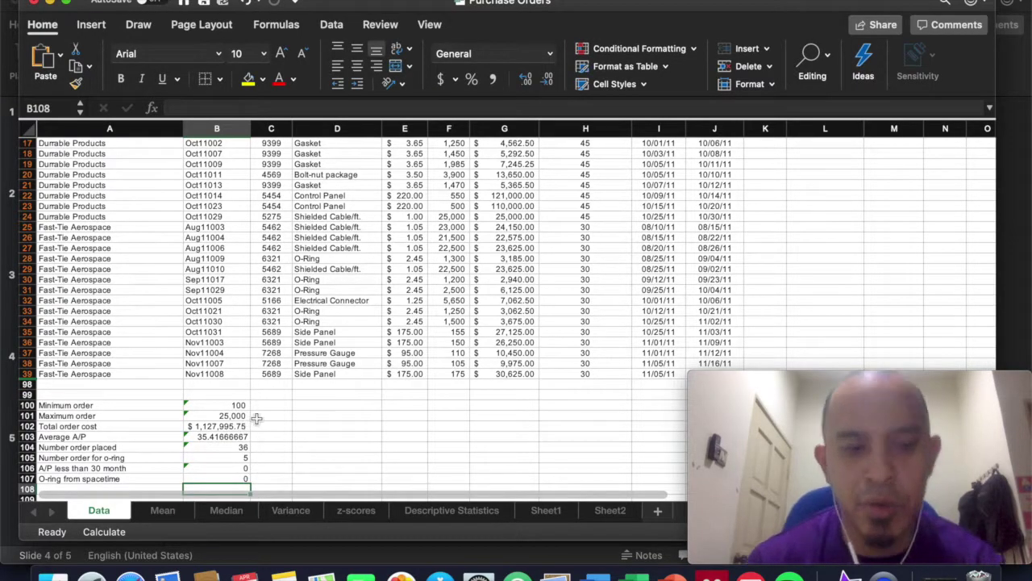
# - Look over the Supplier column and the summary rows to check the O-ring count for Spacetime Technologies
pyautogui.scroll(5, 198, 382)
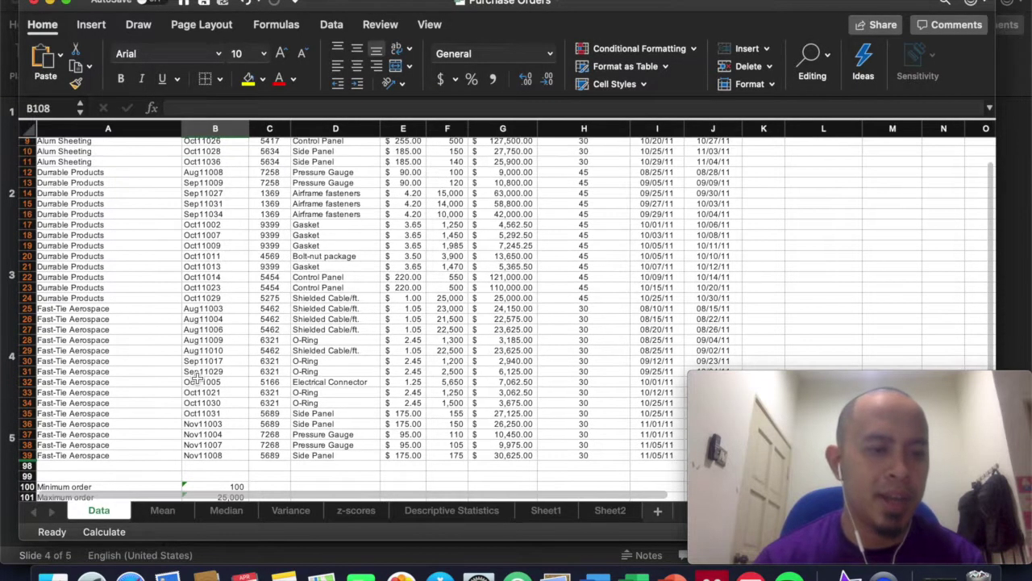
pyautogui.scroll(3, 150, 357)
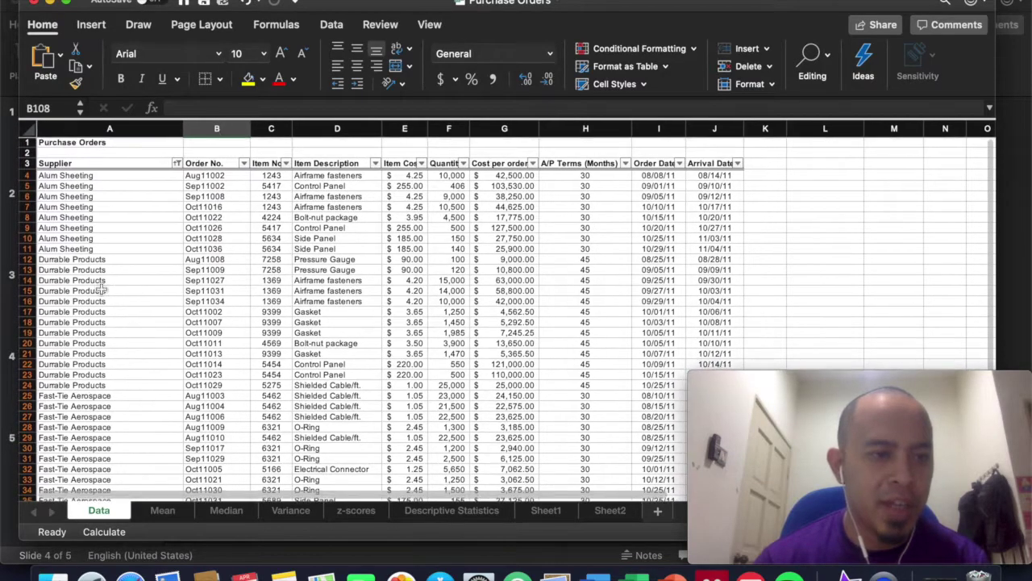
pyautogui.scroll(-2, 117, 348)
pyautogui.scroll(-3, 117, 349)
pyautogui.scroll(4, 117, 348)
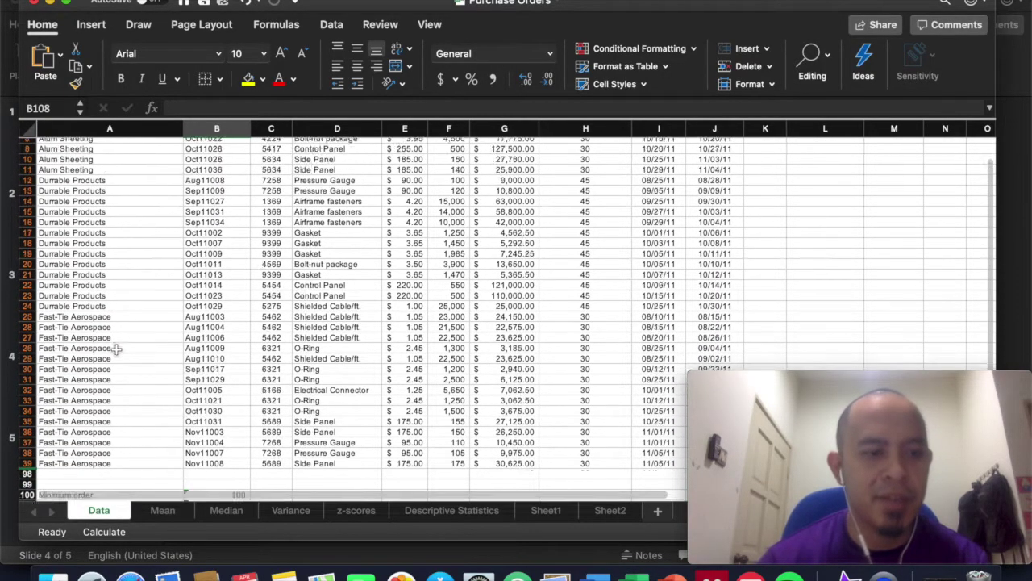
pyautogui.scroll(-3, 117, 348)
pyautogui.scroll(-5, 117, 348)
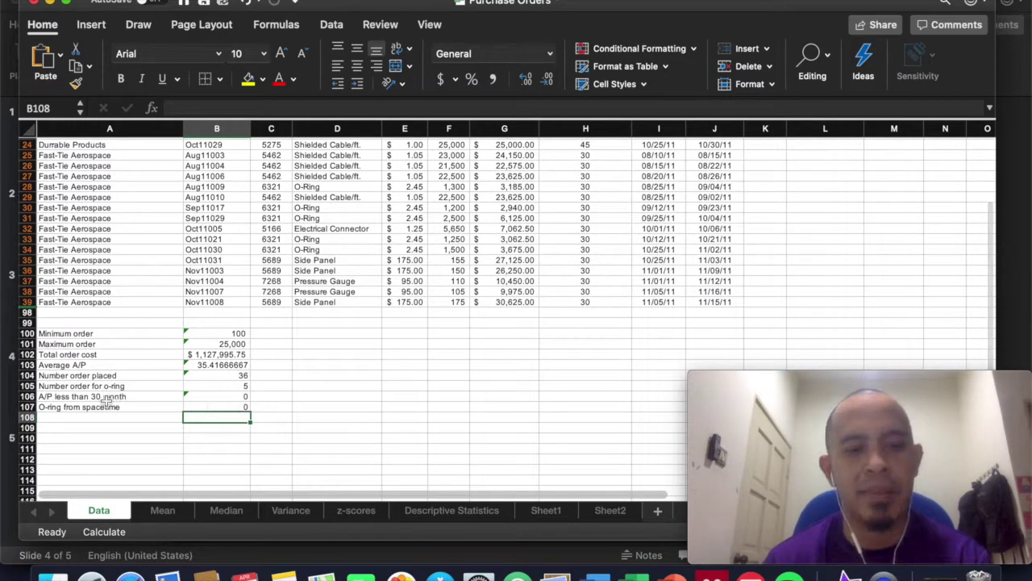
pyautogui.scroll(3, 147, 345)
pyautogui.scroll(3, 146, 345)
pyautogui.scroll(-5, 147, 346)
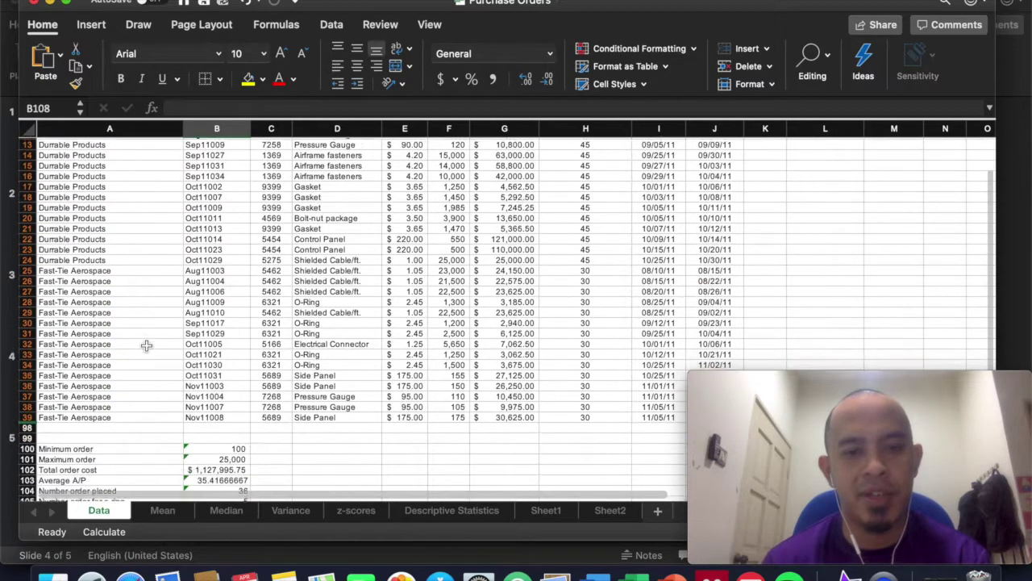
pyautogui.scroll(5, 147, 345)
pyautogui.scroll(1, 147, 345)
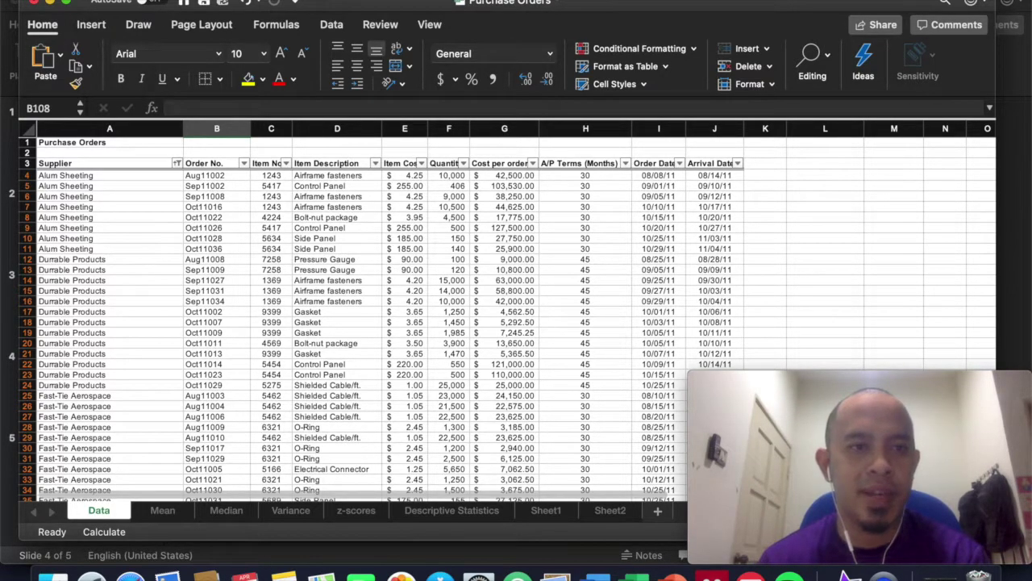
# - Check in the Excel add-ins list that the Analysis ToolPak is enabled
pyautogui.click(223, 2)
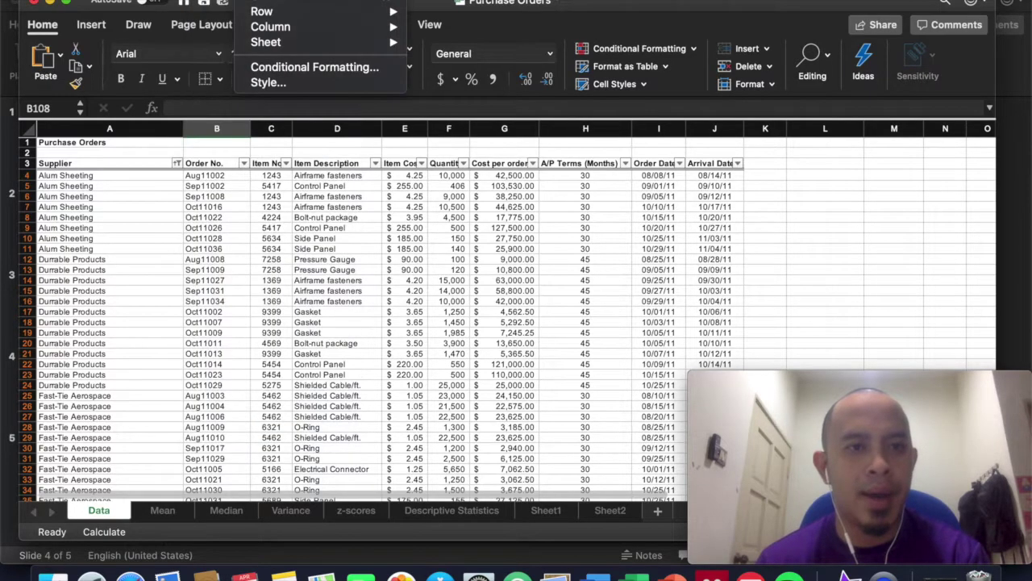
pyautogui.moveTo(318, 2)
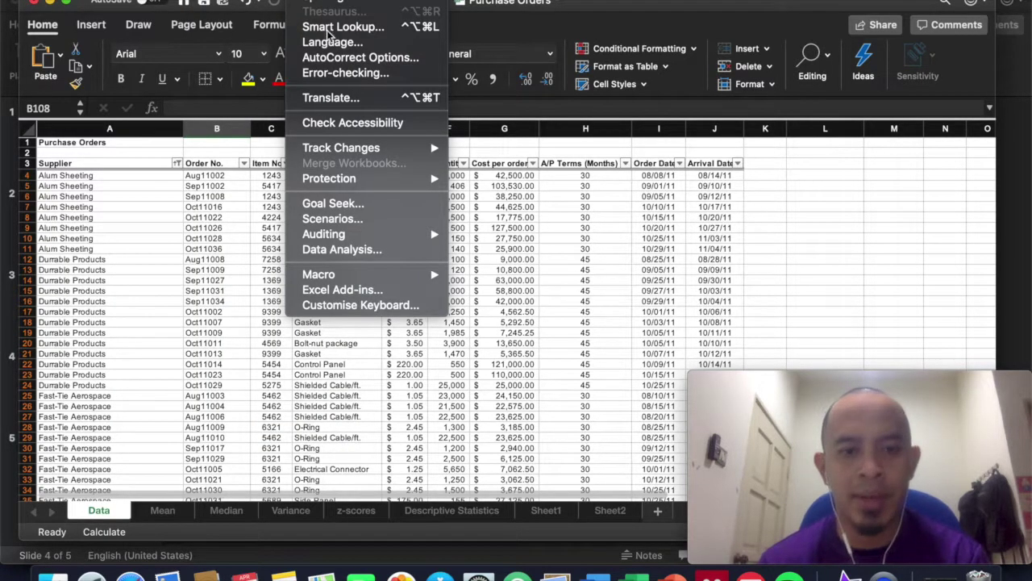
pyautogui.click(327, 289)
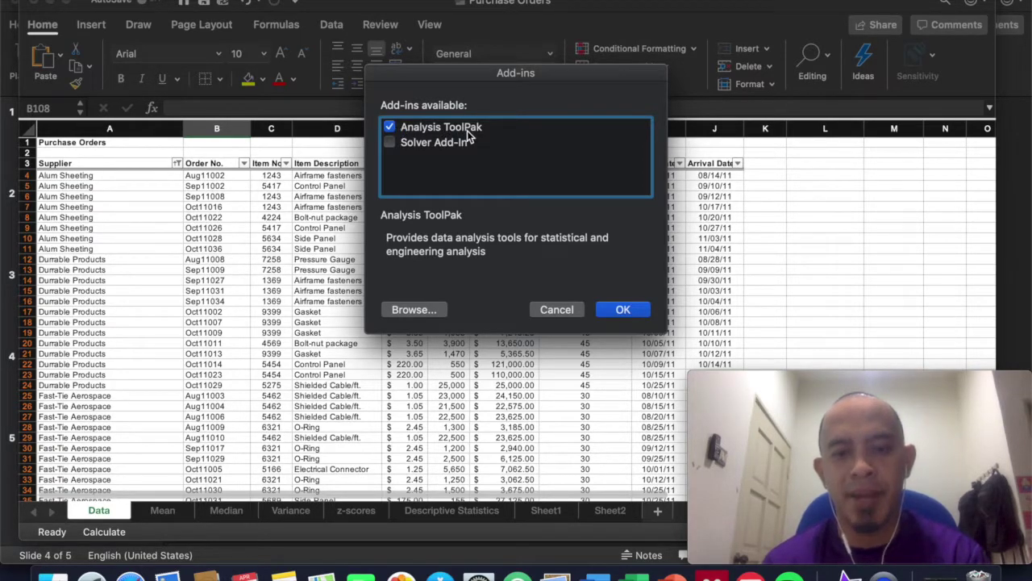
pyautogui.click(621, 309)
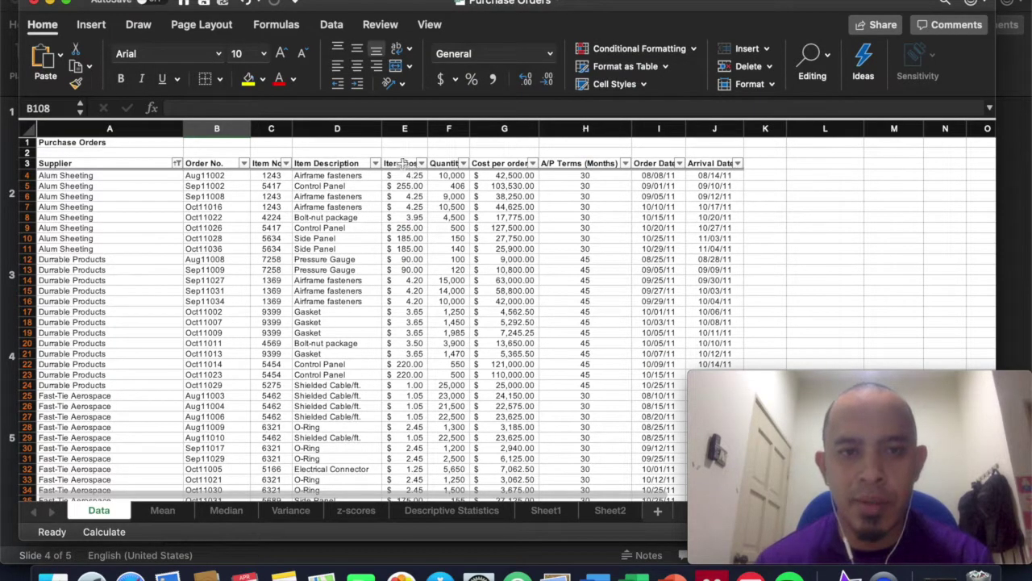
# - Browse the available data analysis tools and start the Descriptive Statistics analysis
pyautogui.click(331, 26)
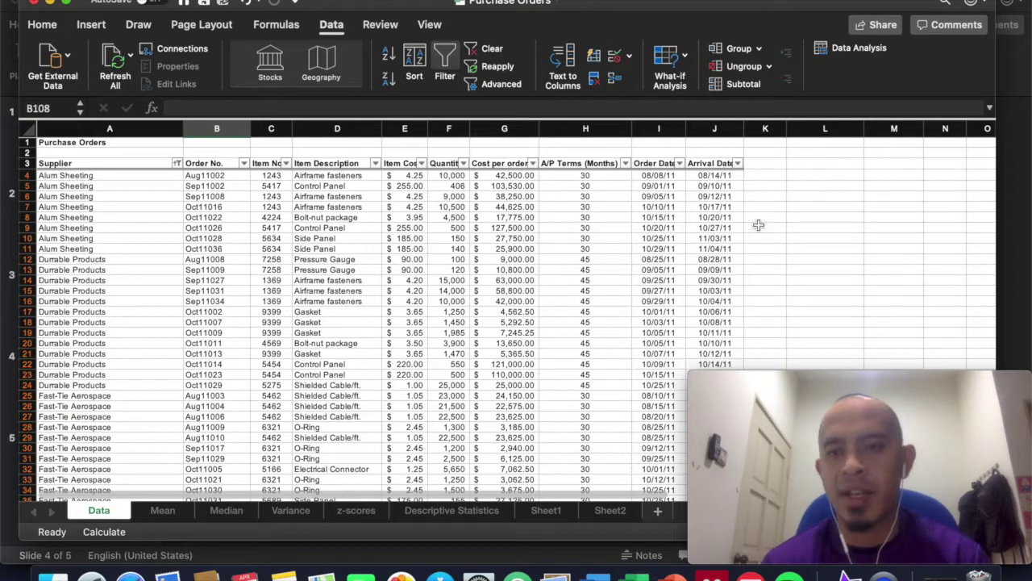
pyautogui.click(858, 46)
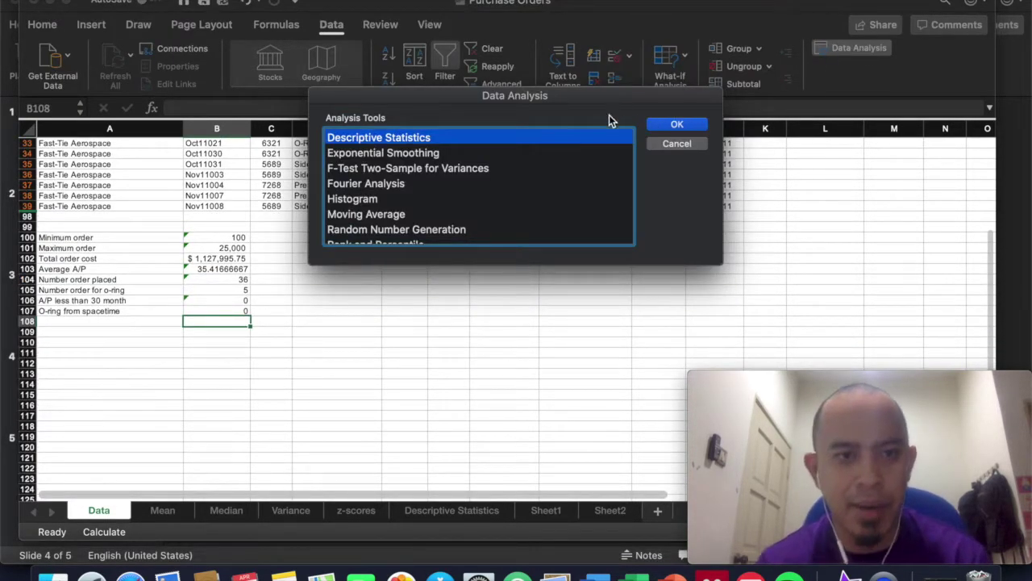
pyautogui.scroll(3, 549, 173)
pyautogui.scroll(-2, 548, 173)
pyautogui.scroll(-5, 548, 173)
pyautogui.scroll(2, 548, 173)
pyautogui.scroll(4, 549, 167)
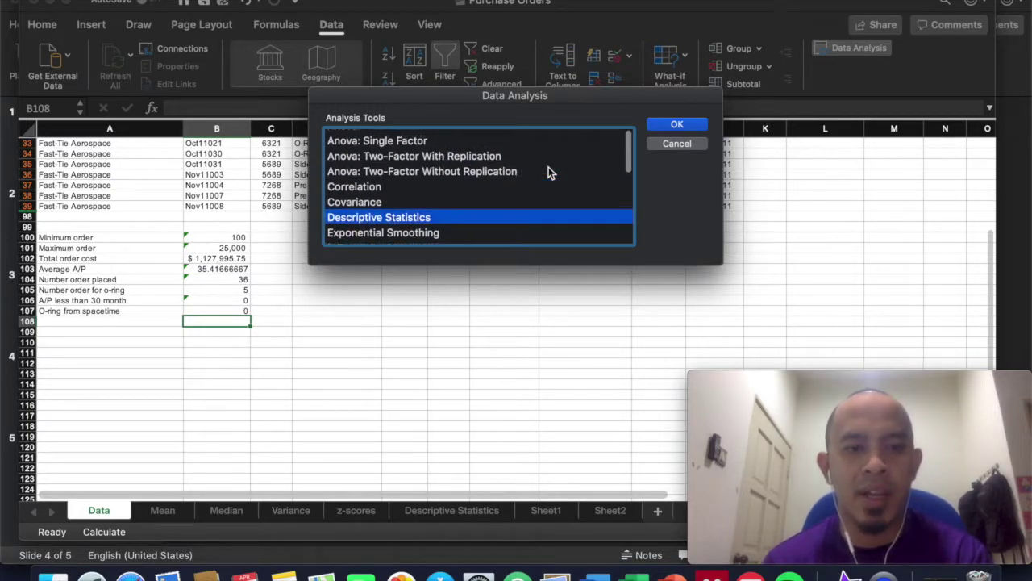
pyautogui.scroll(-3, 548, 173)
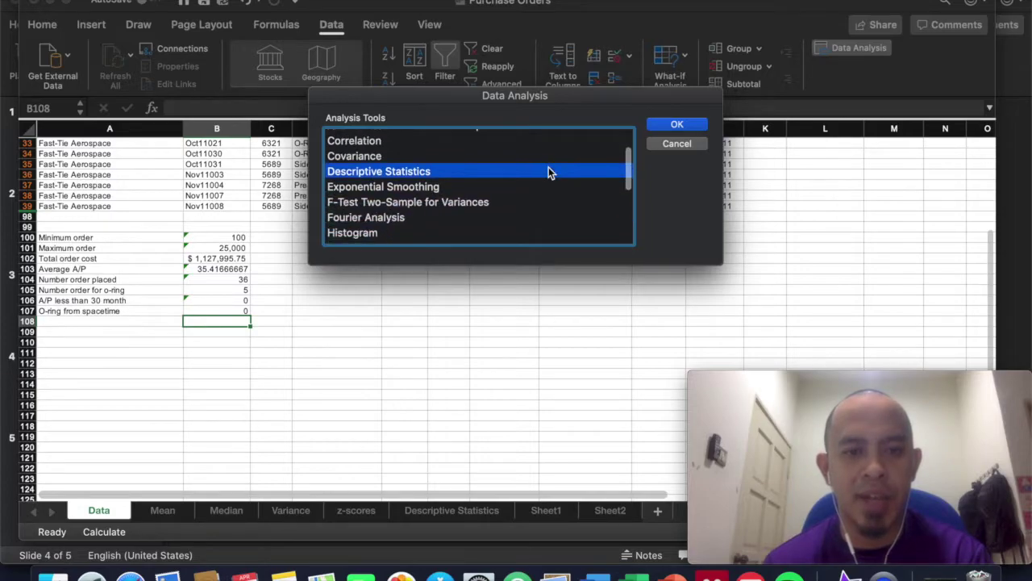
pyautogui.scroll(-1, 548, 167)
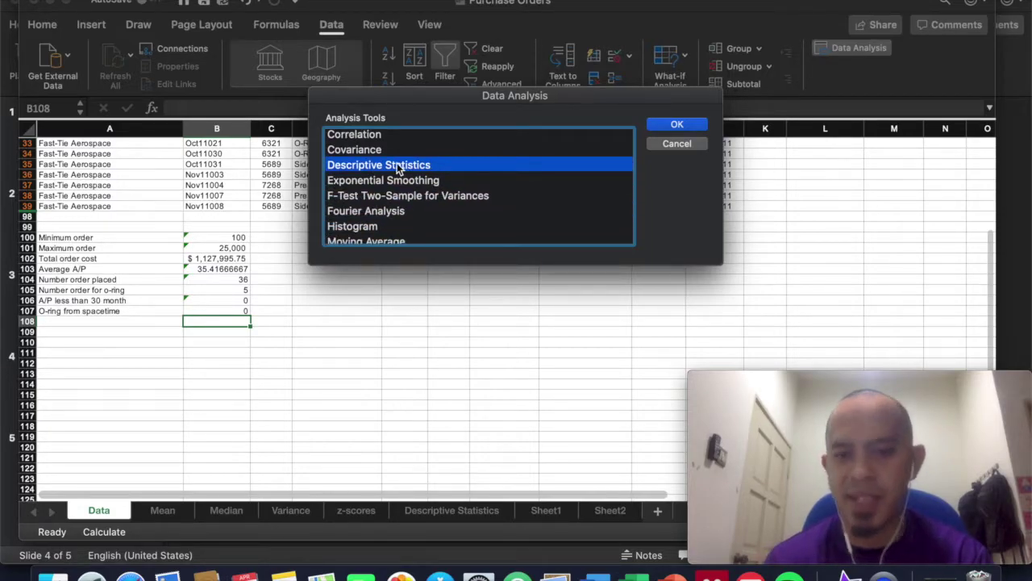
pyautogui.click(682, 123)
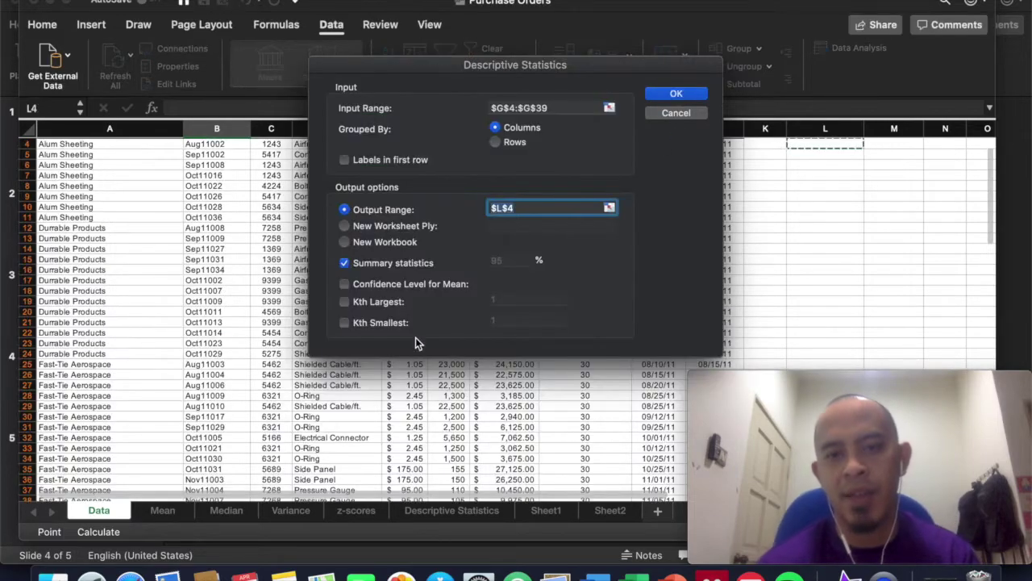
# - Clear the Descriptive Statistics input range and reselect the Cost per order values G4:G39
pyautogui.click(588, 107)
pyautogui.press('BackSpace')
pyautogui.press('BackSpace')
pyautogui.press('BackSpace')
pyautogui.press('BackSpace')
pyautogui.press('BackSpace')
pyautogui.press('BackSpace')
pyautogui.press('BackSpace')
pyautogui.press('BackSpace')
pyautogui.press('BackSpace')
pyautogui.press('BackSpace')
pyautogui.moveTo(610, 67); pyautogui.dragTo(939, 80)
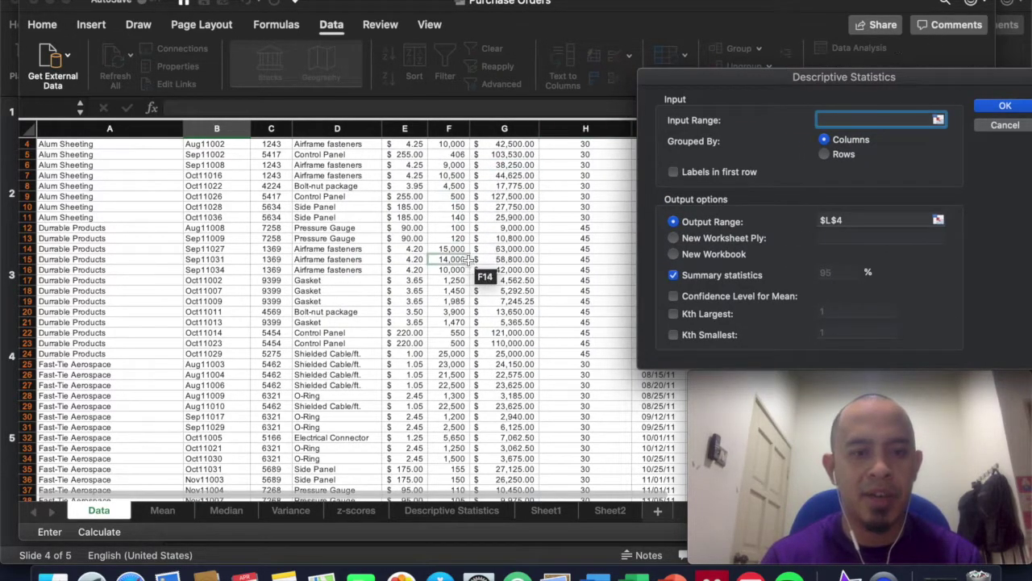
pyautogui.scroll(3, 475, 278)
pyautogui.hscroll(1, 472, 275)
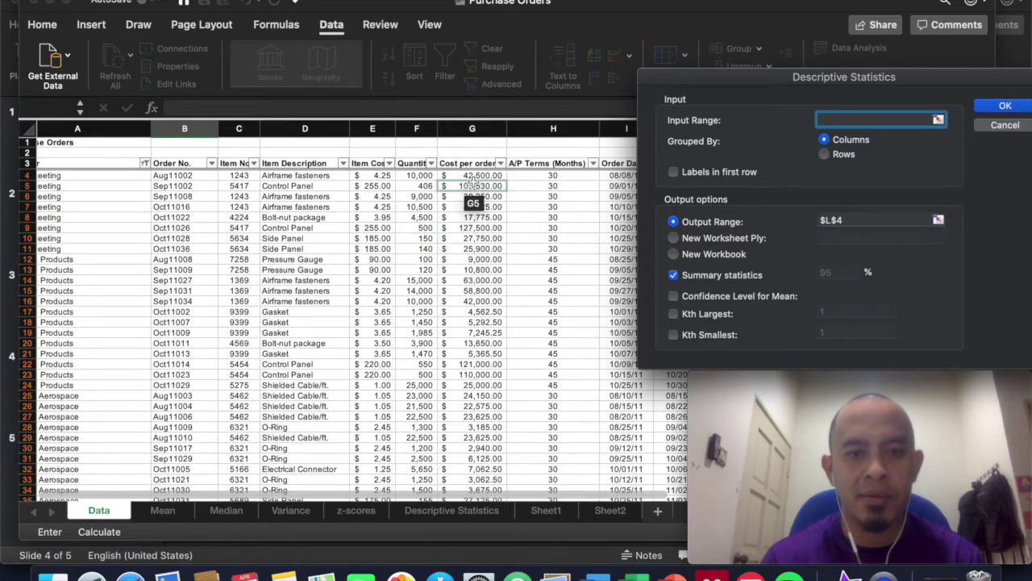
pyautogui.moveTo(480, 176); pyautogui.dragTo(483, 483)
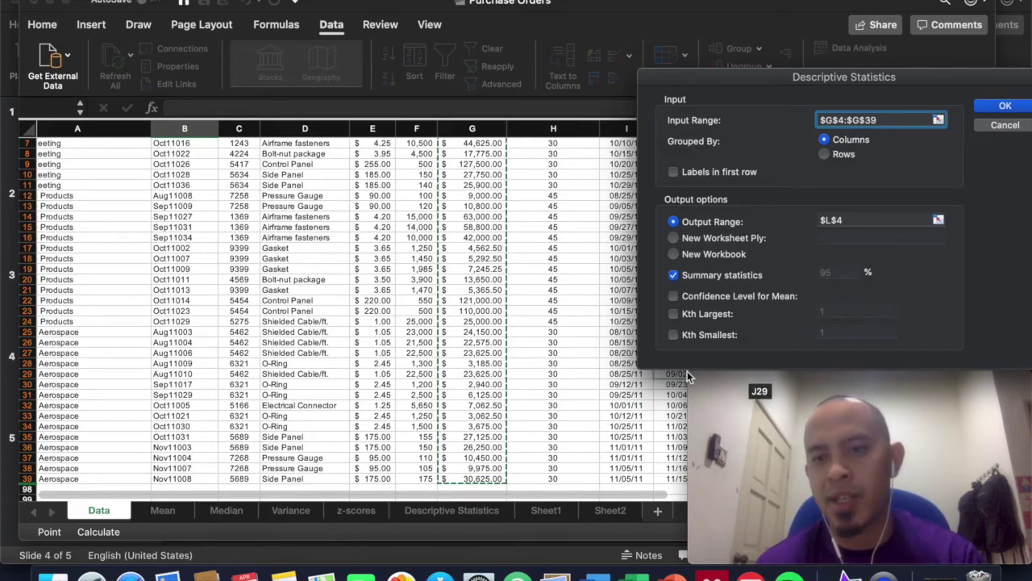
# - Replace the Descriptive Statistics output range with cell A109, below the summary rows, and generate the summary statistics
pyautogui.scroll(-10, 522, 343)
pyautogui.hscroll(-2, 522, 343)
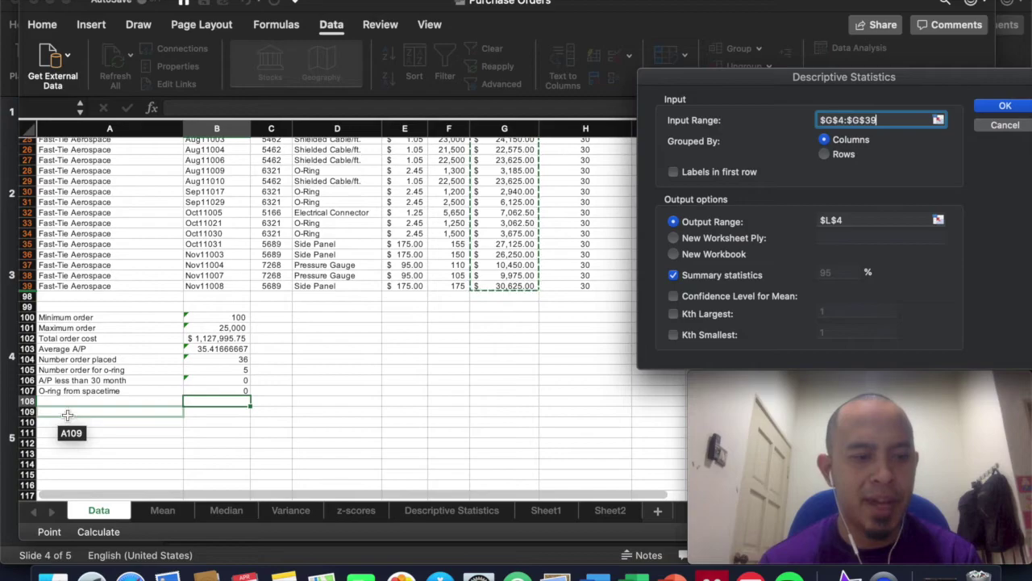
pyautogui.click(874, 220)
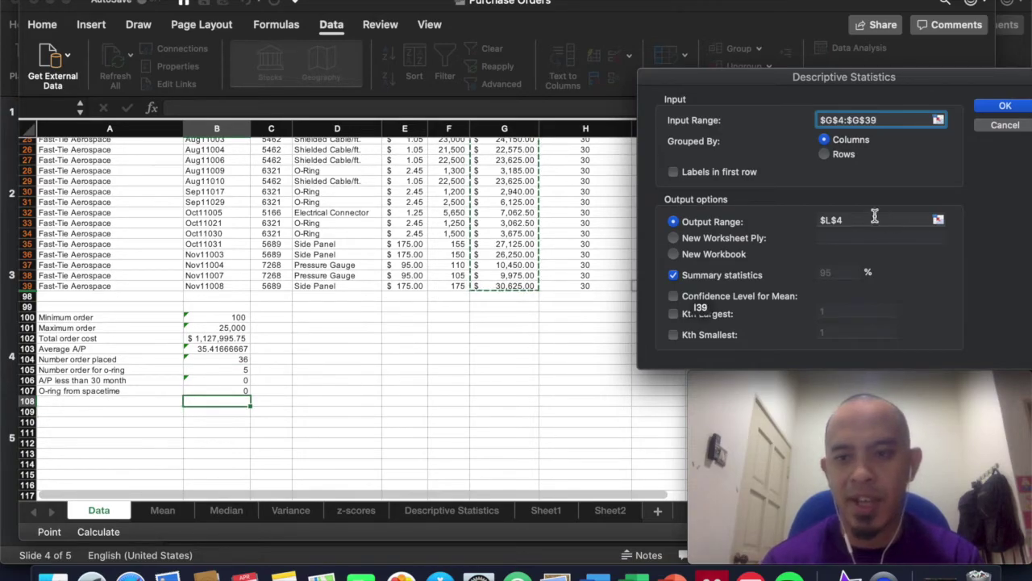
pyautogui.press('BackSpace')
pyautogui.press('BackSpace')
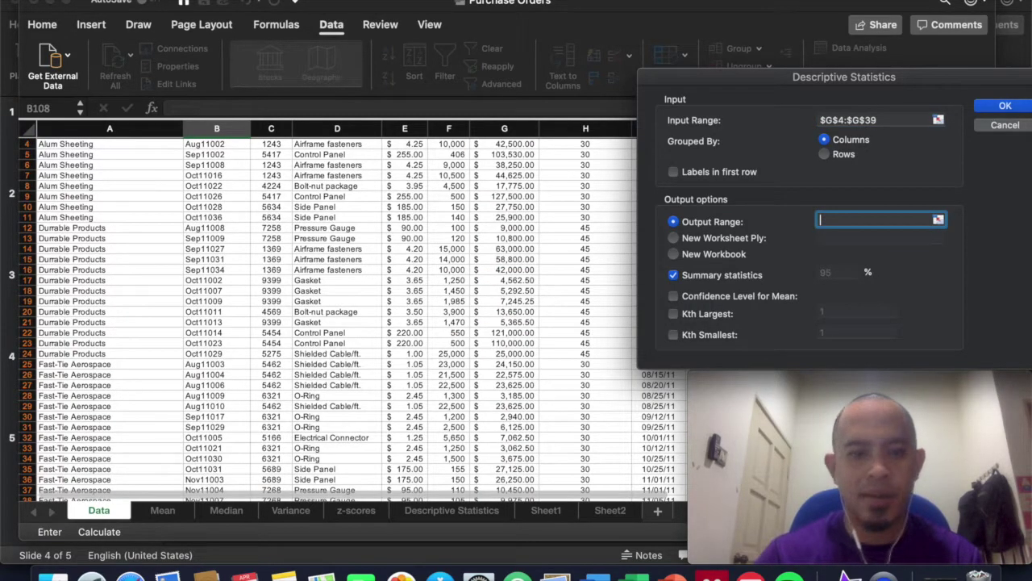
pyautogui.scroll(-10, 576, 358)
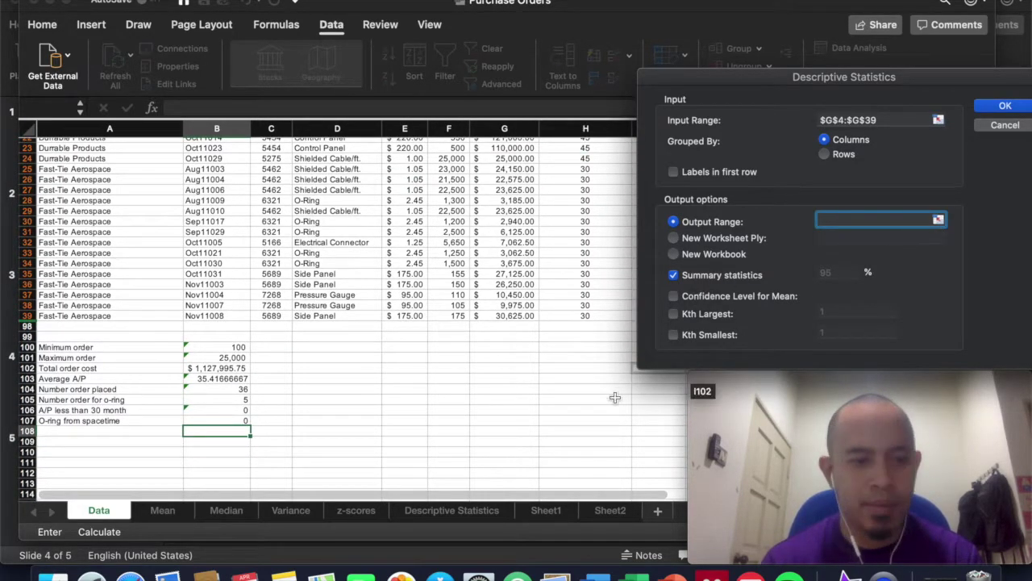
pyautogui.click(94, 441)
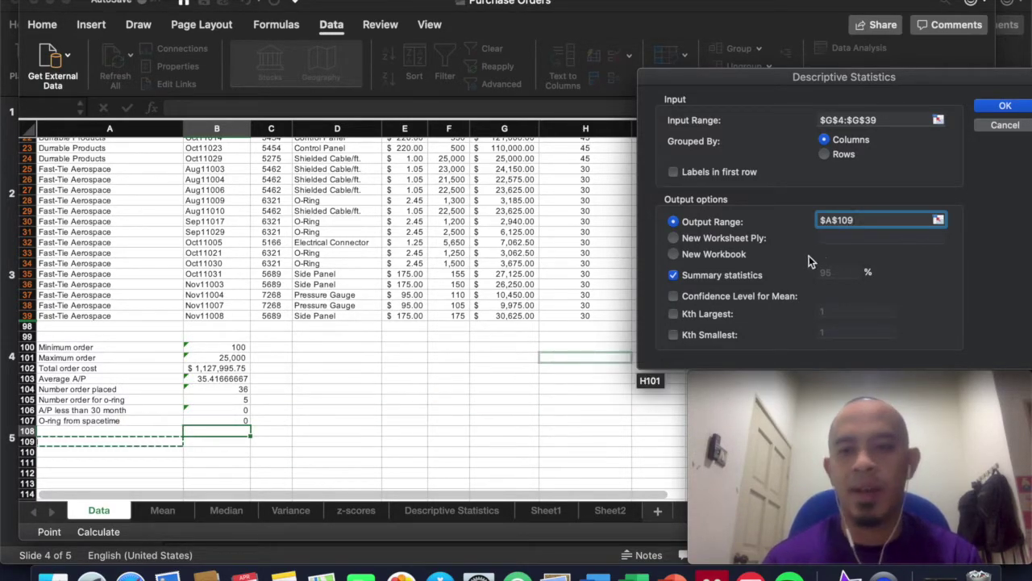
pyautogui.moveTo(700, 418)
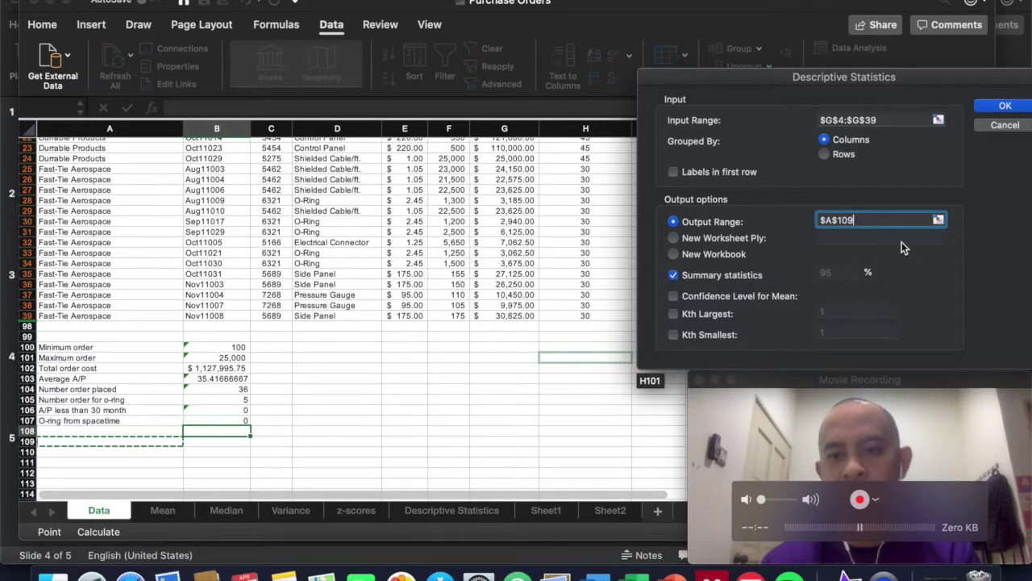
pyautogui.moveTo(925, 79); pyautogui.dragTo(772, 82)
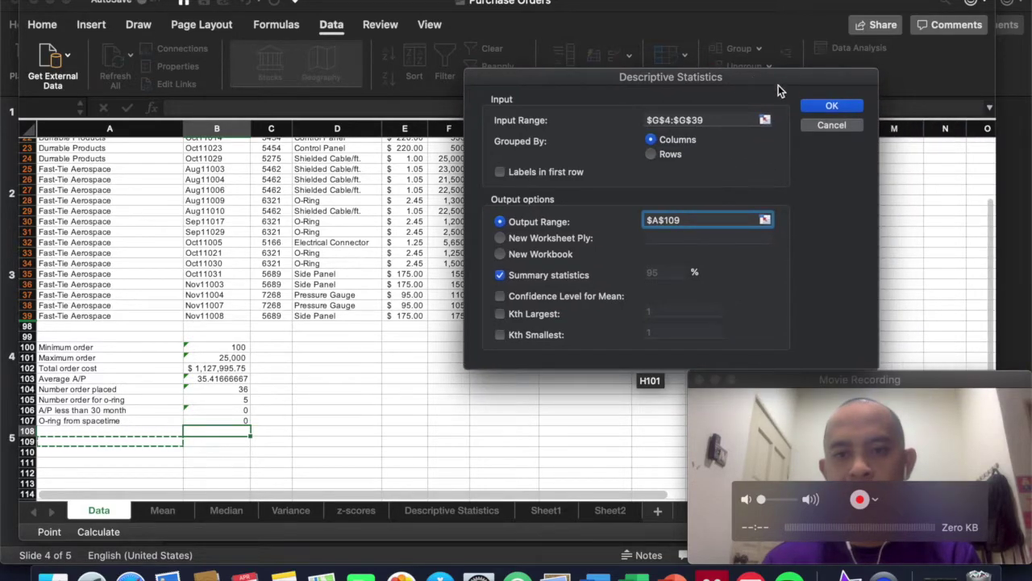
pyautogui.click(819, 103)
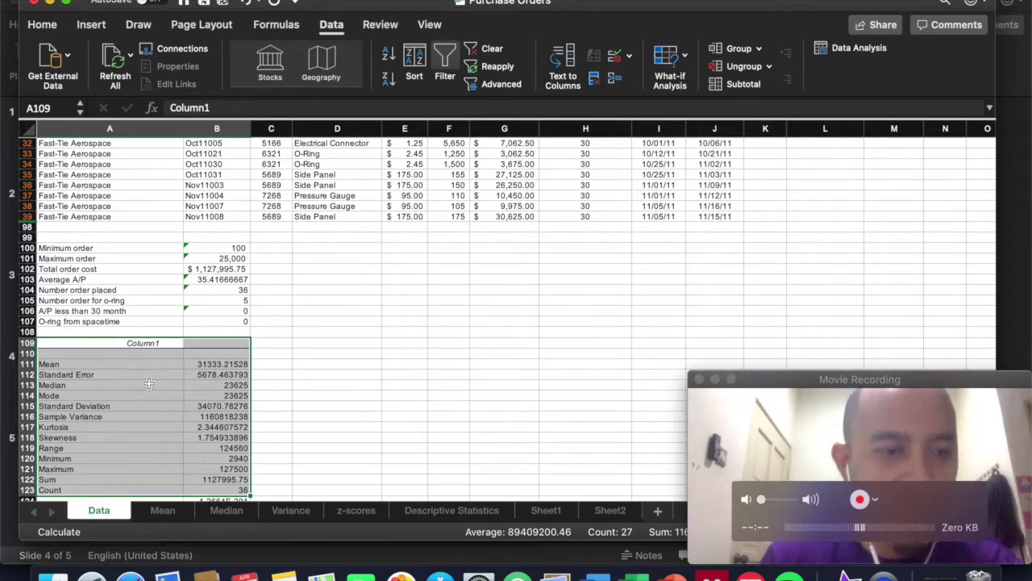
# - Review the Cost per order data and compare the Sum in the descriptive statistics output with the Total order cost formula
pyautogui.scroll(15, 436, 345)
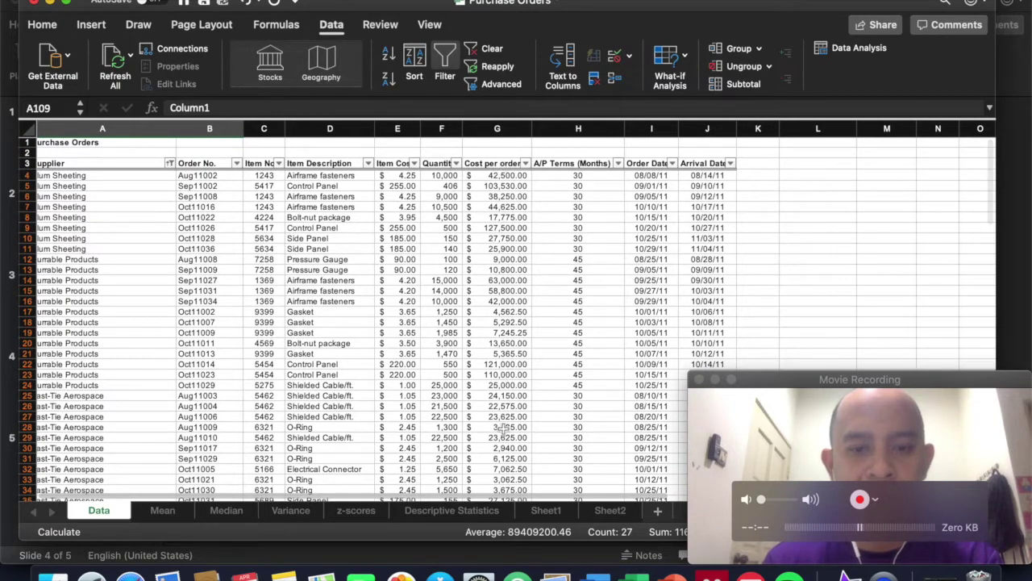
pyautogui.scroll(-15, 503, 429)
pyautogui.scroll(-1, 503, 429)
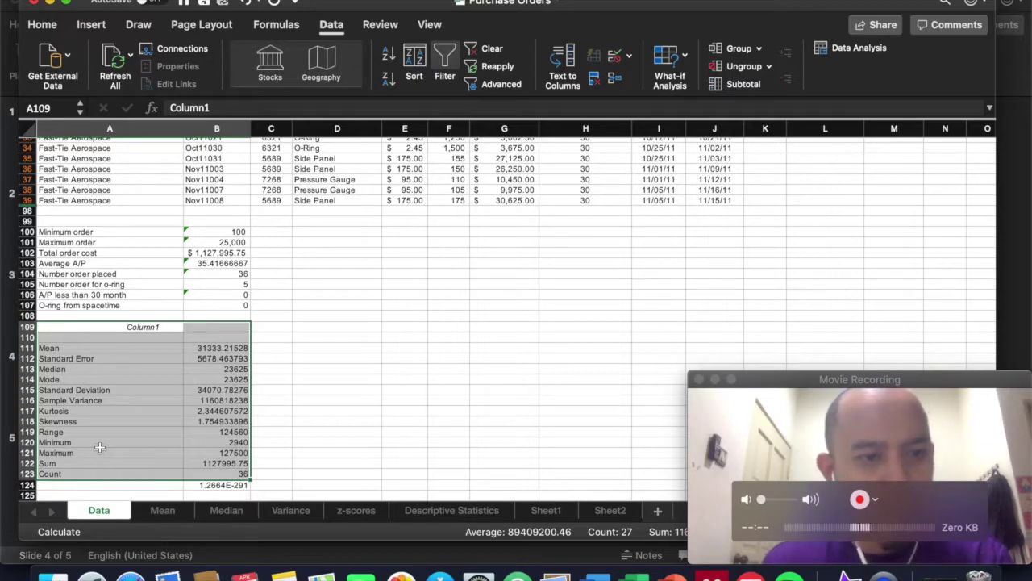
pyautogui.click(228, 465)
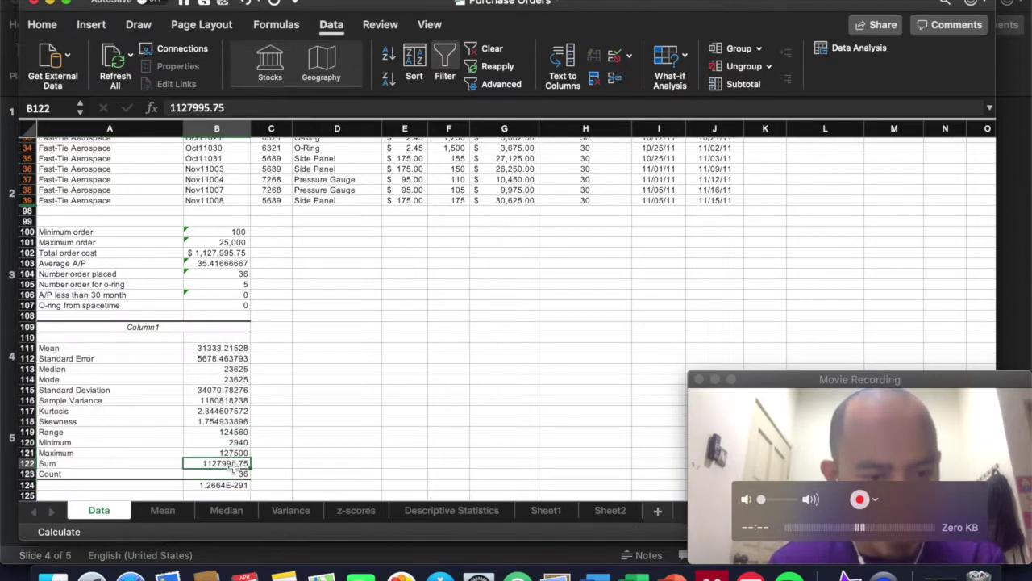
pyautogui.click(221, 252)
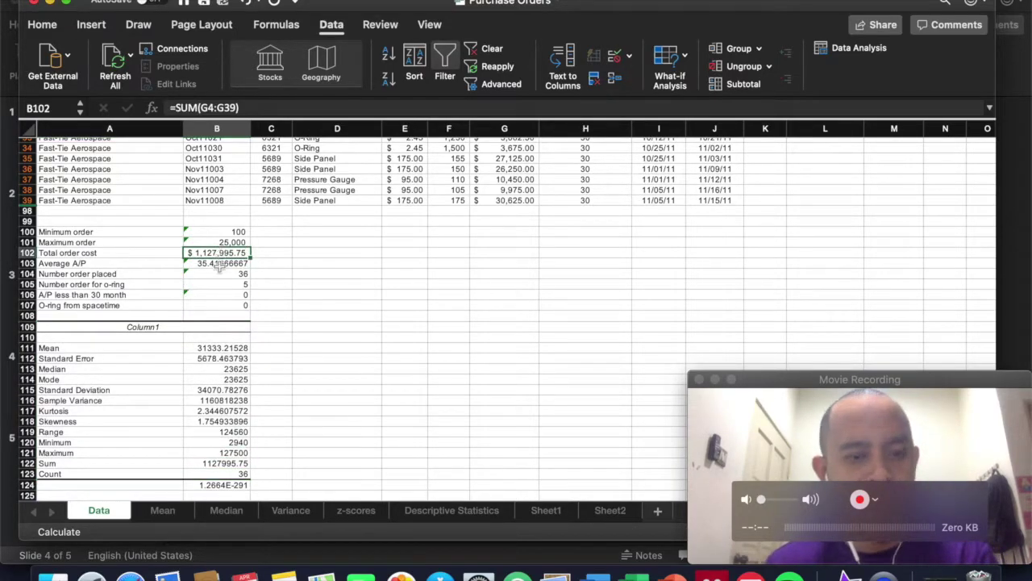
pyautogui.click(156, 465)
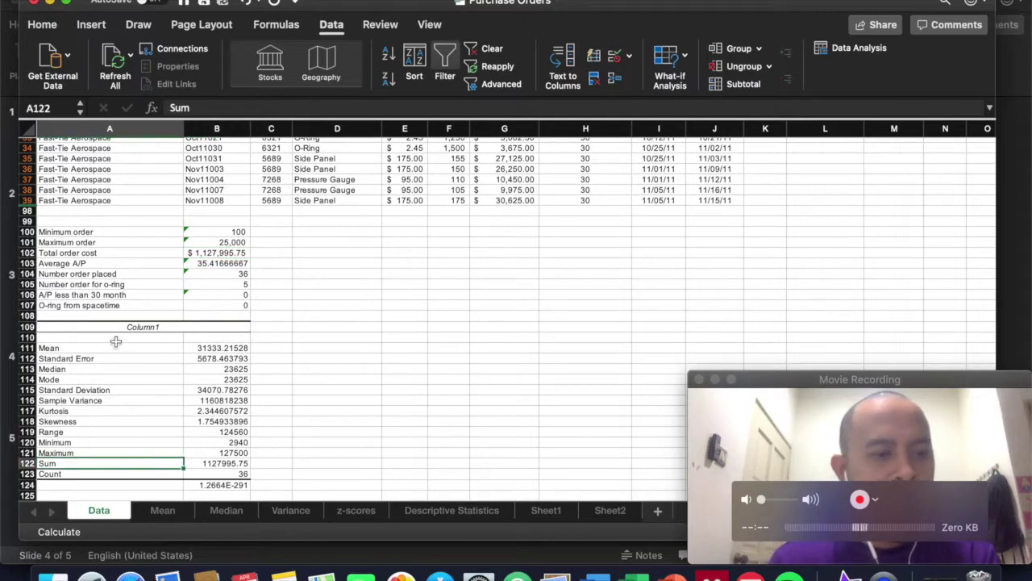